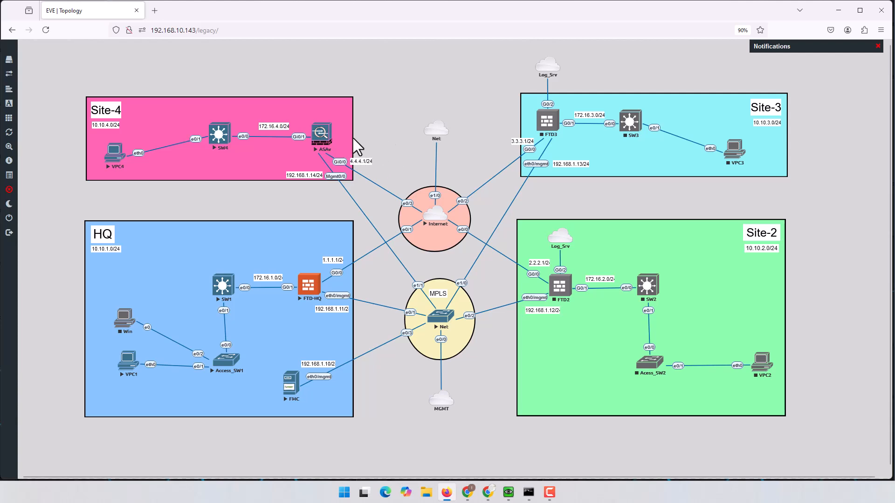
# - Open the ASAv console, enable with a blank password, and enter configuration mode declining anonymous reporting
pyautogui.click(322, 134)
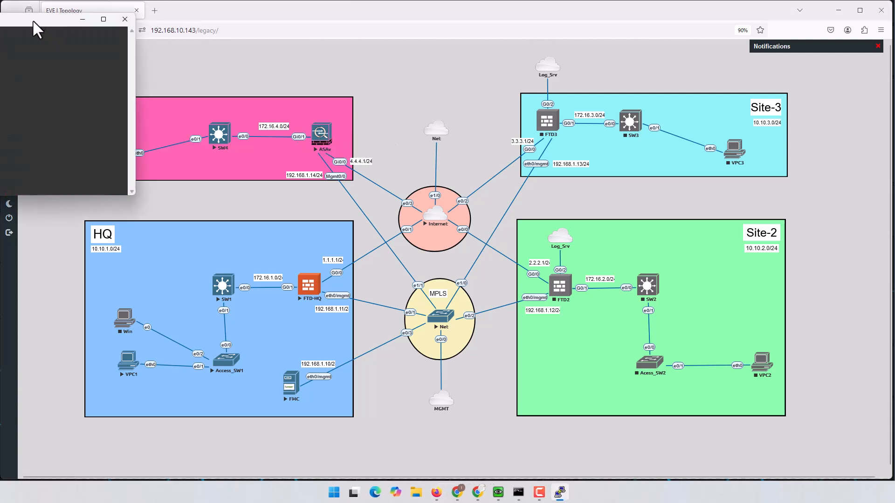
pyautogui.press('Return')
pyautogui.press('Return')
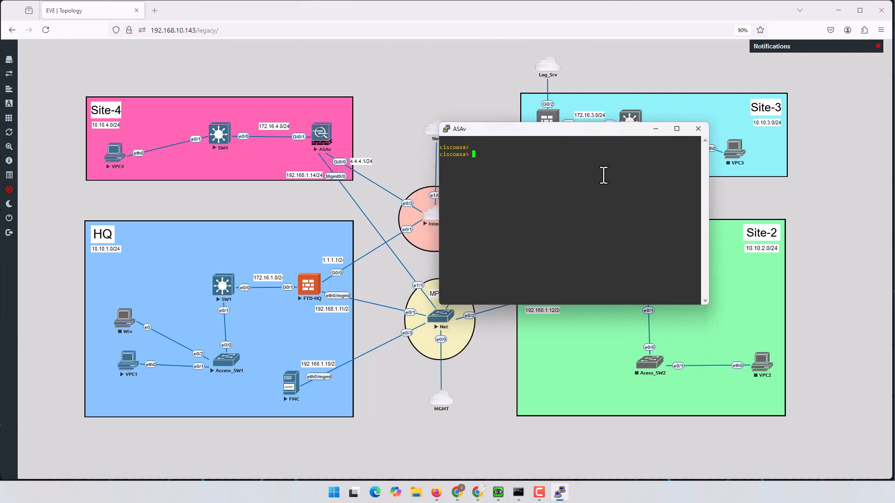
pyautogui.write('en')
pyautogui.press('Return')
pyautogui.press('Return')
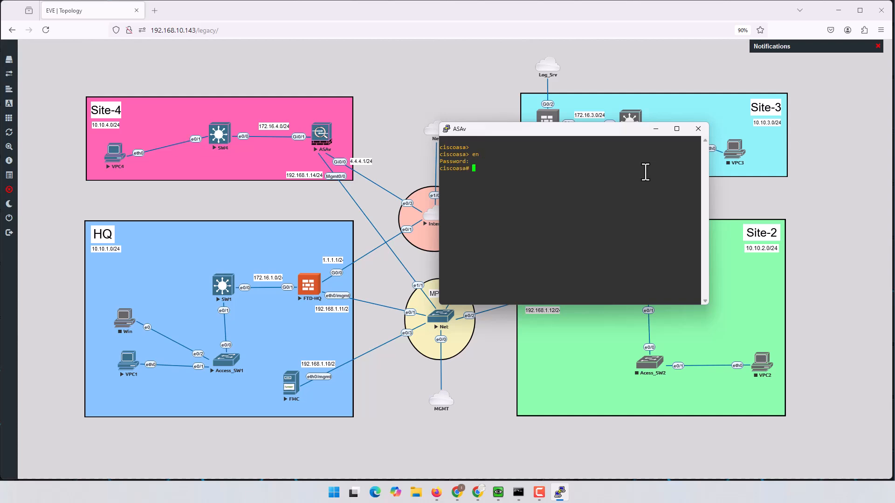
pyautogui.press('Return')
pyautogui.press('Return')
pyautogui.press('Return')
pyautogui.write('conf t')
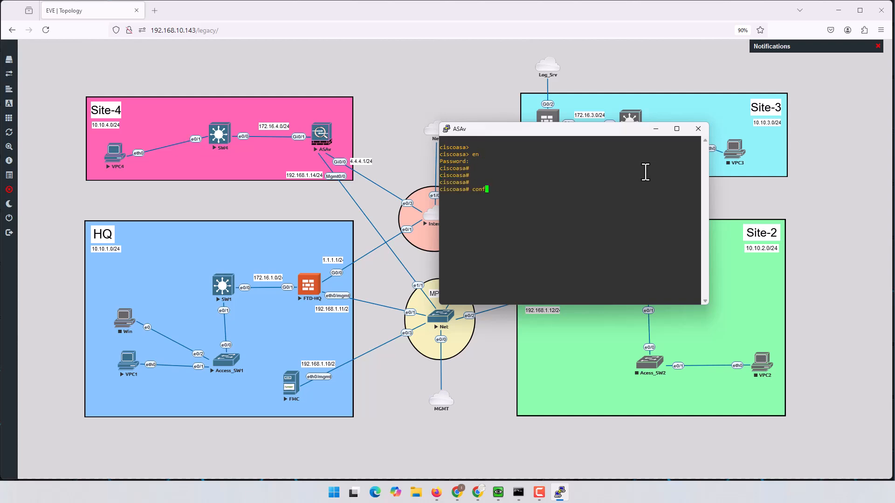
pyautogui.press('Return')
pyautogui.write('n')
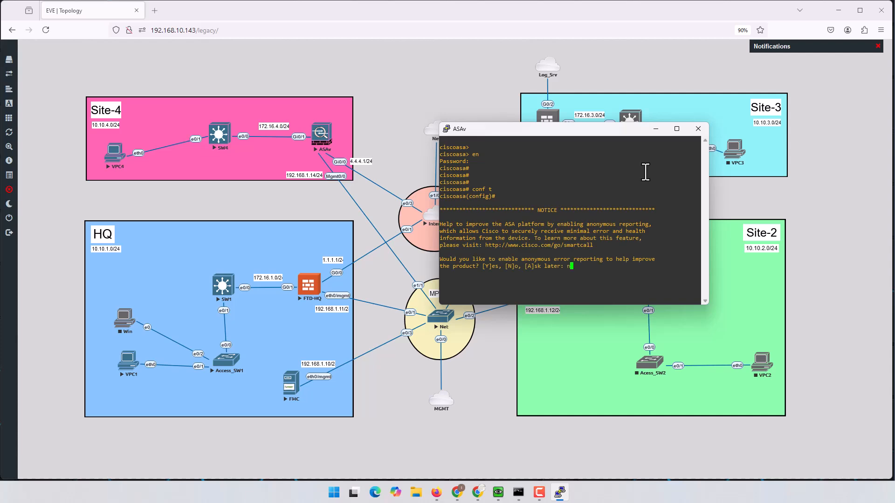
pyautogui.press('Return')
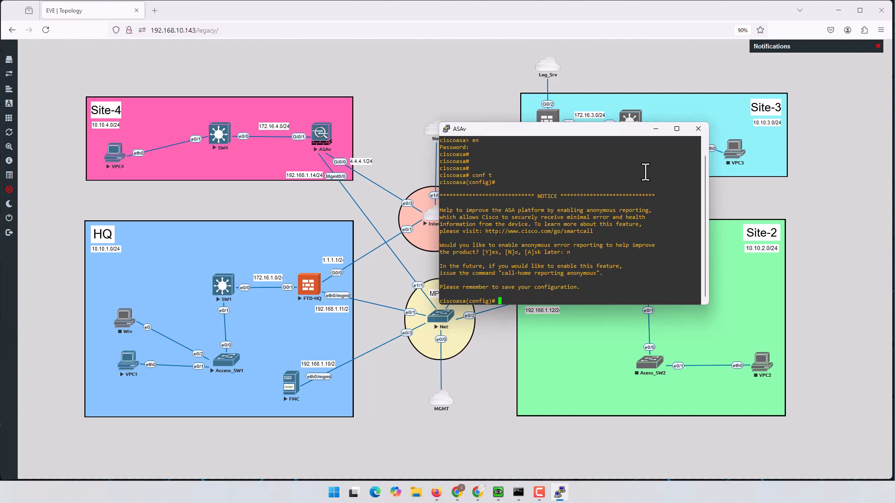
# - Try setting the hostname to ASAv_Site4, which the ASA rejects as invalid
pyautogui.press('Return')
pyautogui.press('Return')
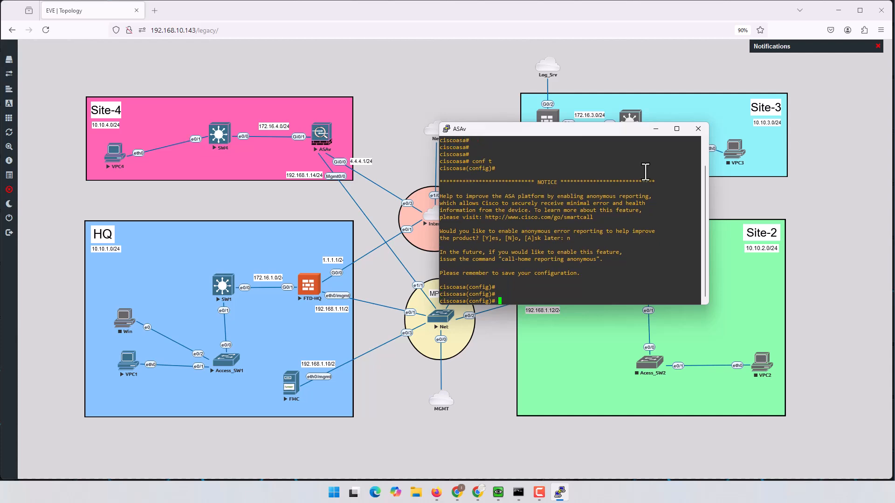
pyautogui.write('host')
pyautogui.press('Tab')
pyautogui.write('ASA')
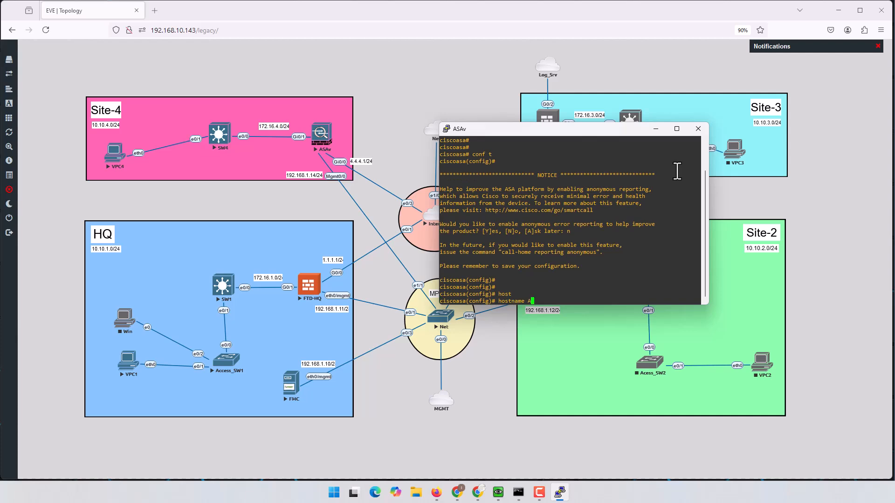
pyautogui.write('v_Site4')
pyautogui.press('Return')
pyautogui.press('Return')
pyautogui.press('Return')
pyautogui.press('Return')
pyautogui.press('Return')
pyautogui.press('Return')
# - Display the ASA software version details with sh version
pyautogui.write('d')
pyautogui.press('BackSpace')
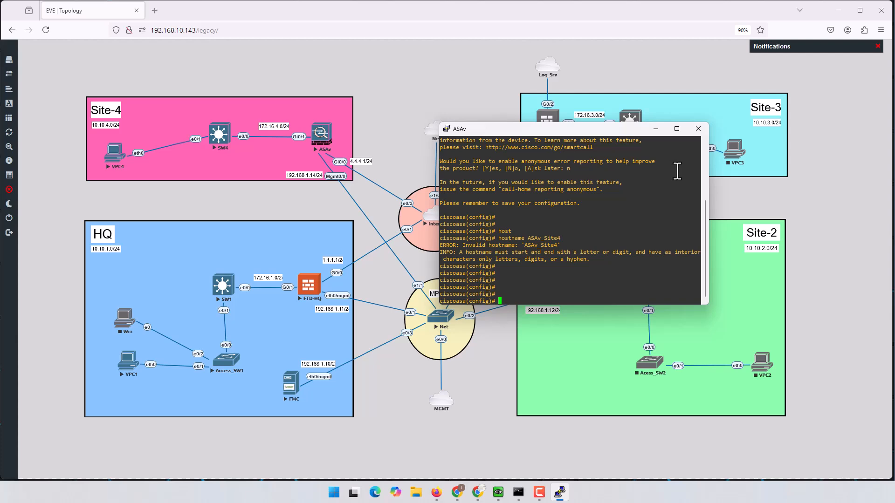
pyautogui.write('sh ver')
pyautogui.press('Tab')
pyautogui.press('Return')
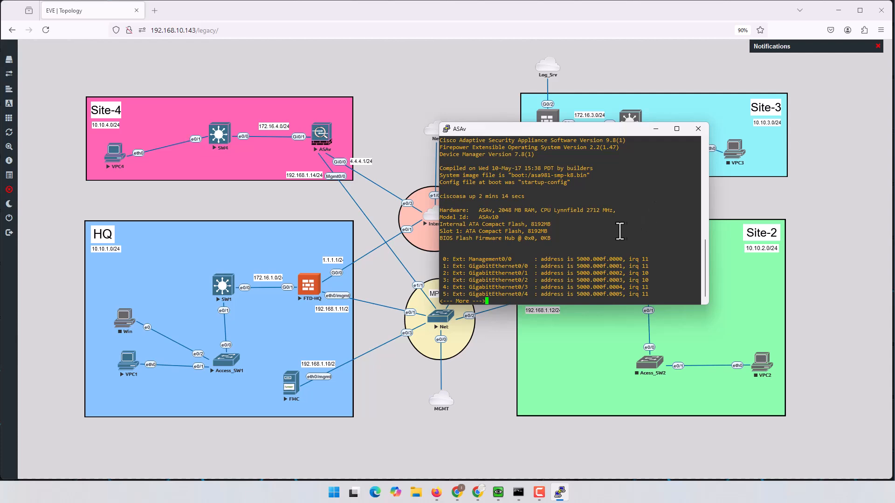
# - Review the show version output, noting ASA version 9.8(1), then quit the pager
pyautogui.moveTo(531, 176); pyautogui.dragTo(543, 175)
pyautogui.moveTo(577, 140); pyautogui.dragTo(626, 141)
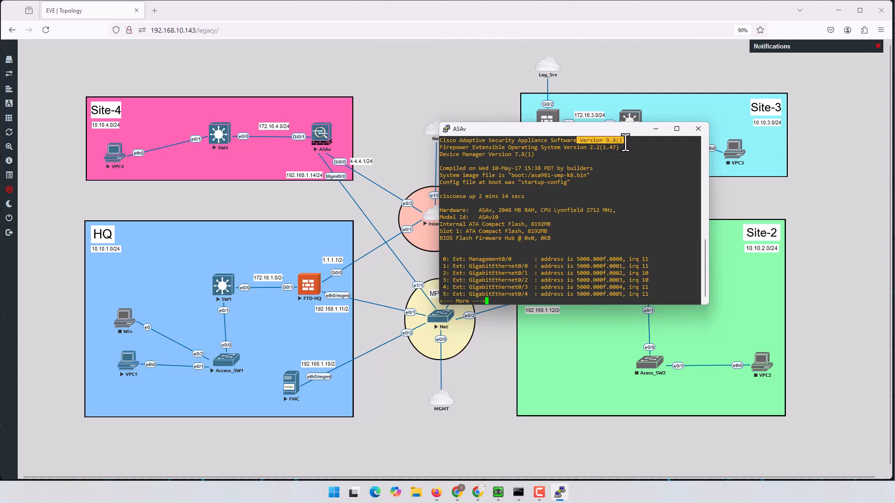
pyautogui.moveTo(506, 148); pyautogui.dragTo(609, 149)
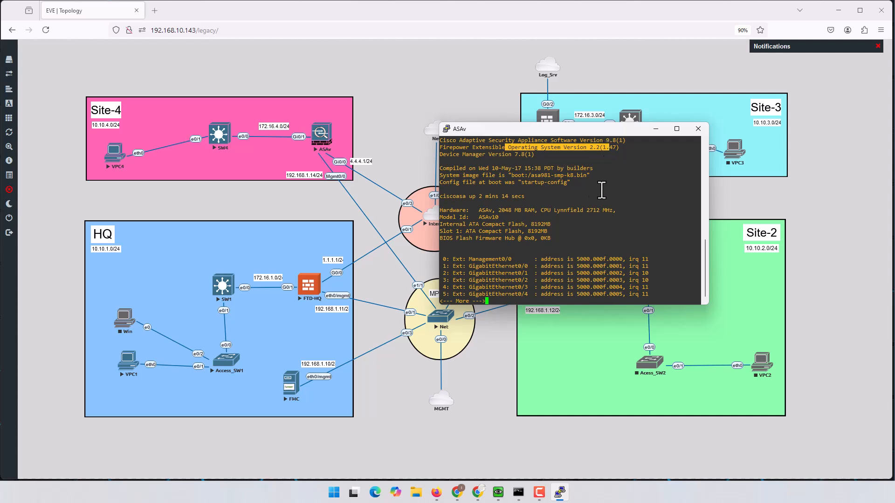
pyautogui.click(584, 233)
pyautogui.press('q')
pyautogui.press('Return')
pyautogui.press('Return')
pyautogui.press('Return')
pyautogui.press('Return')
pyautogui.press('Return')
pyautogui.press('Return')
pyautogui.press('Return')
pyautogui.press('Return')
pyautogui.press('Return')
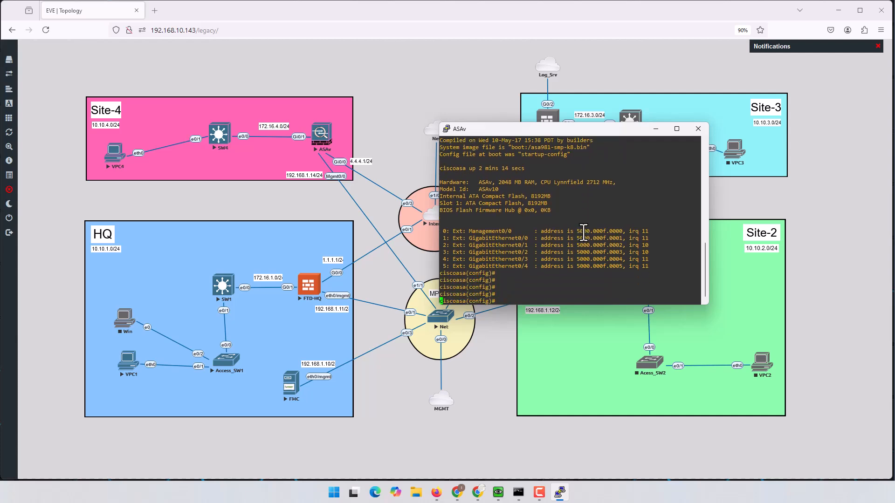
# - List interfaces with sh int ip br, checking Management0/0 is unassigned and down
pyautogui.write('sh i')
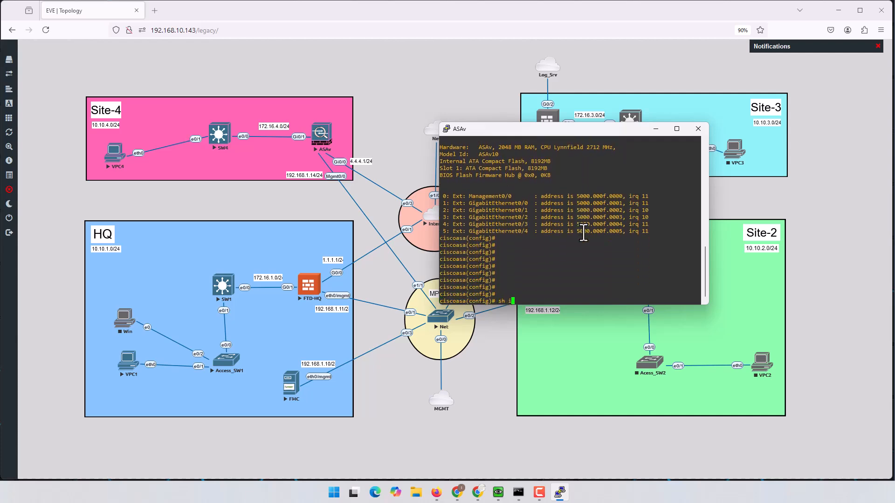
pyautogui.write('nt ip br')
pyautogui.press('Return')
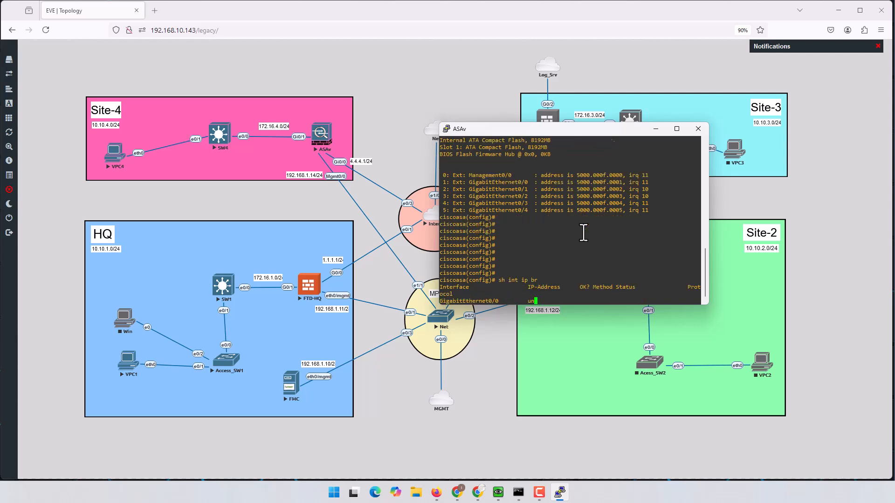
pyautogui.moveTo(489, 245); pyautogui.dragTo(506, 296)
pyautogui.click(506, 296)
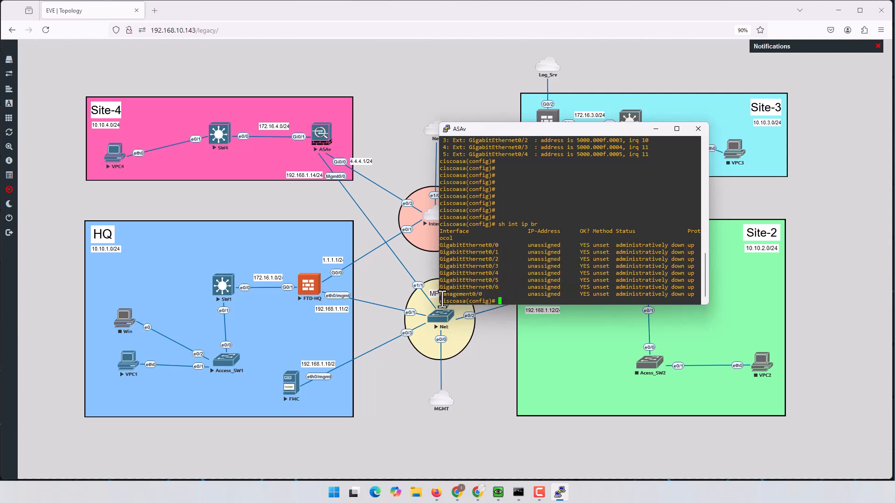
pyautogui.moveTo(443, 295); pyautogui.dragTo(498, 296)
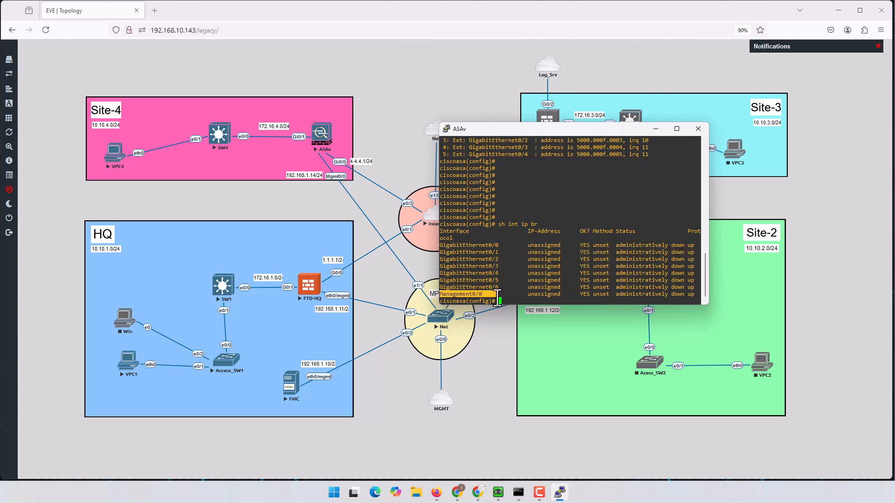
pyautogui.click(534, 297)
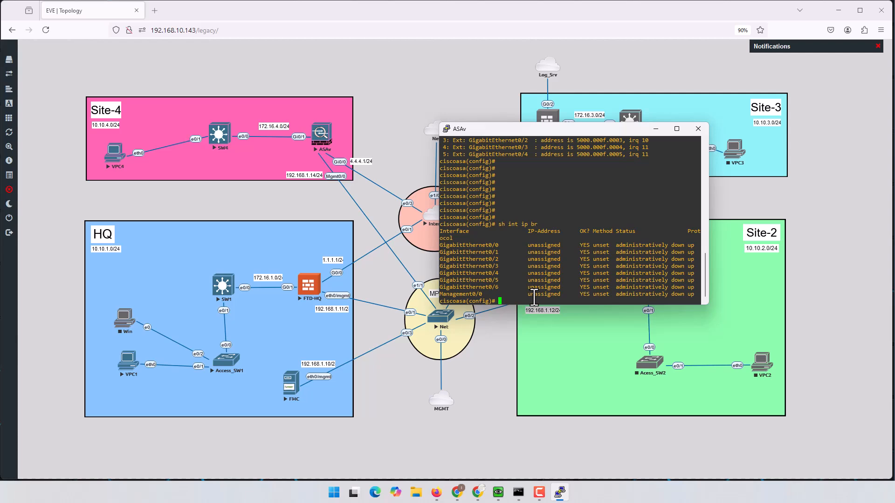
# - Enter interface Management0/0 configuration and enable it with no shutdown
pyautogui.write('int m')
pyautogui.press('Tab')
pyautogui.write('0/0')
pyautogui.press('Return')
pyautogui.write('no sh')
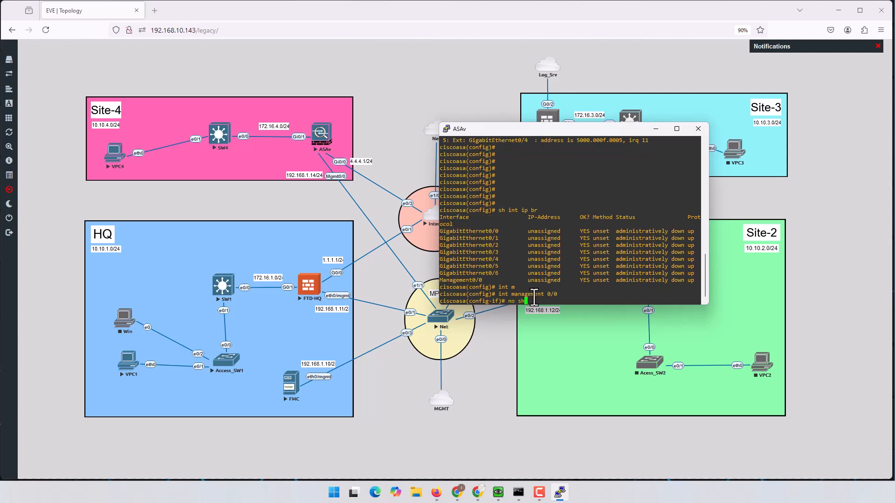
pyautogui.press('Return')
pyautogui.press('Return')
pyautogui.press('Return')
# - Name the interface mgnt and give it security level 50
pyautogui.write('name')
pyautogui.press('Tab')
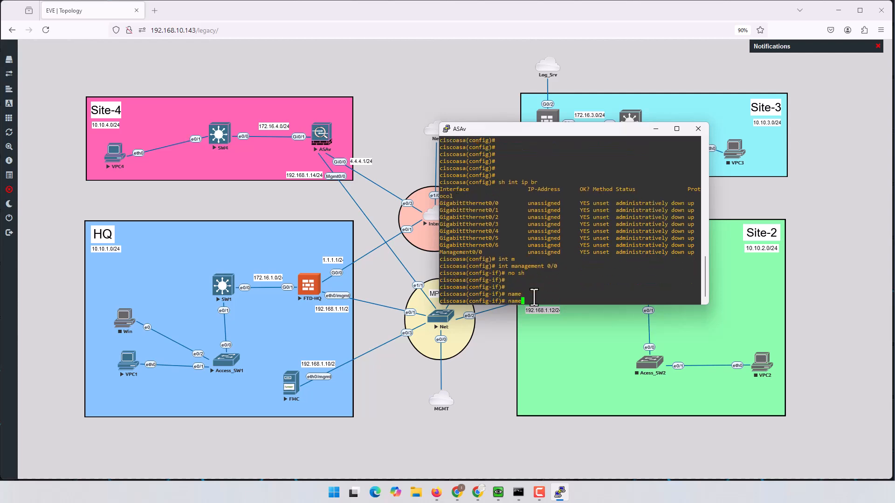
pyautogui.write('if')
pyautogui.press('Tab')
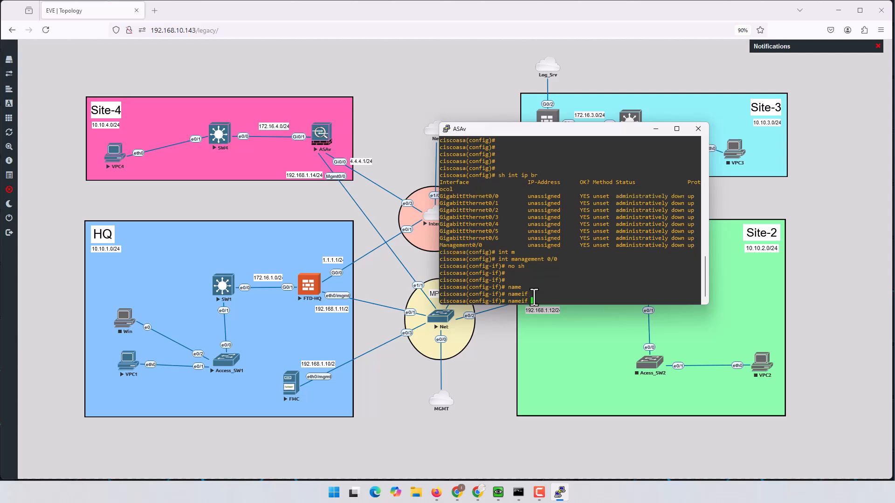
pyautogui.write('mgmt')
pyautogui.press('Return')
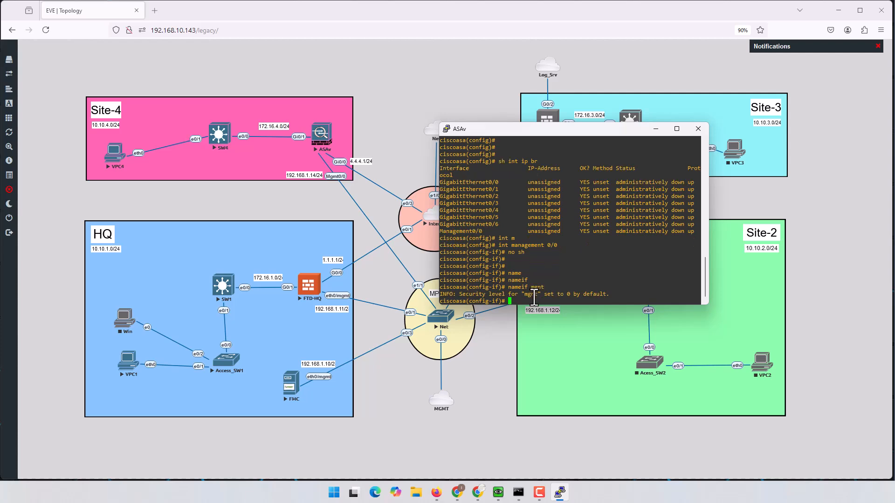
pyautogui.write('secu')
pyautogui.press('Tab')
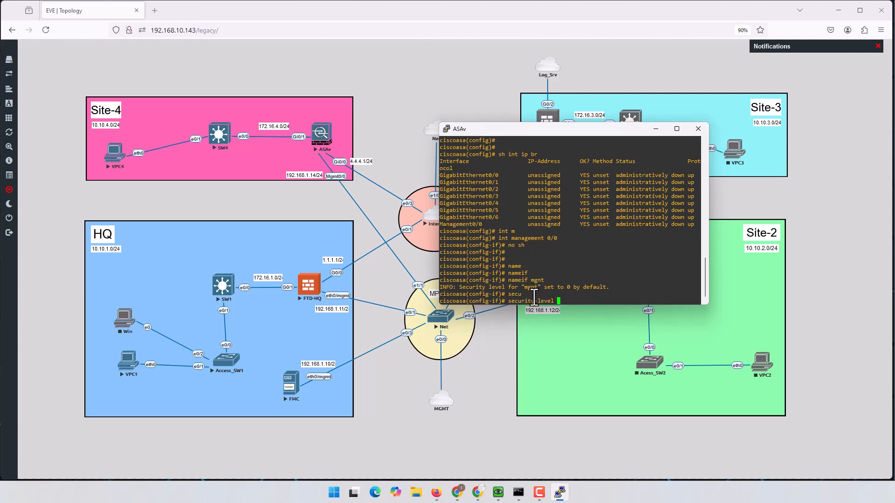
pyautogui.write('50')
pyautogui.press('Return')
pyautogui.press('Return')
pyautogui.press('Return')
# - Assign IP 192.168.1.4 255.255.255.0, bring the interface up, and exit interface mode
pyautogui.write('ip add')
pyautogui.press('Tab')
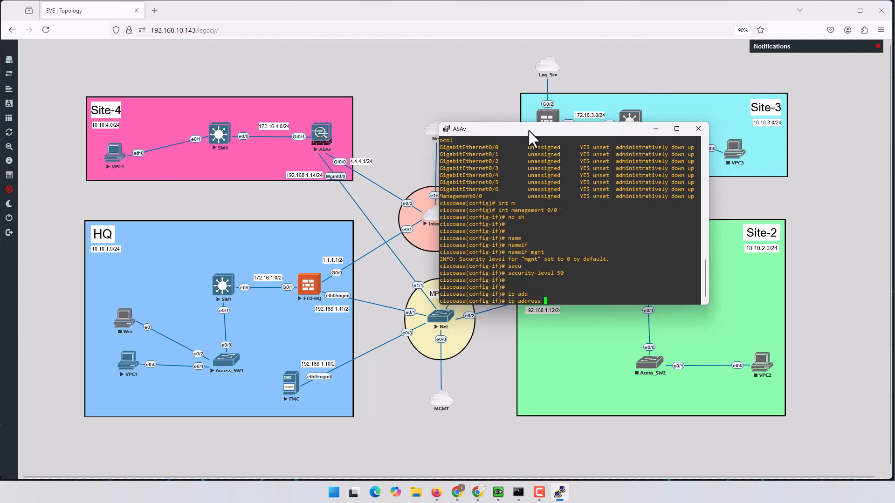
pyautogui.moveTo(528, 129); pyautogui.dragTo(562, 110)
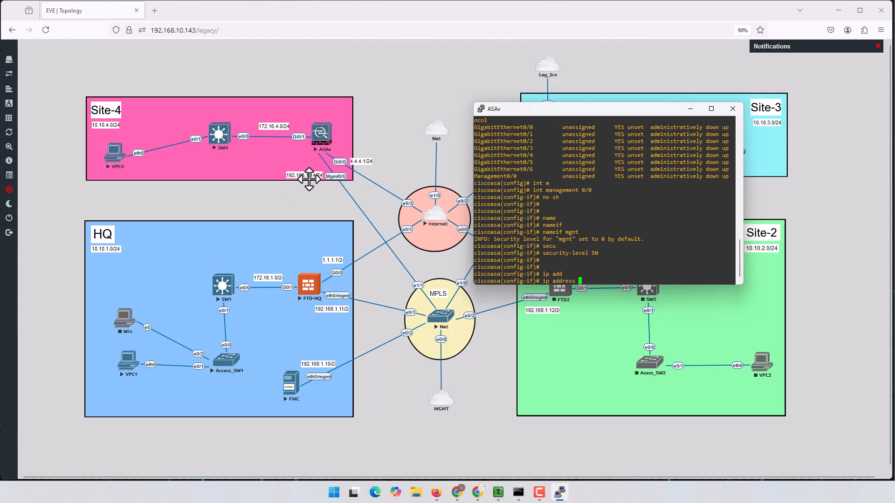
pyautogui.write('192.168.1.4 ')
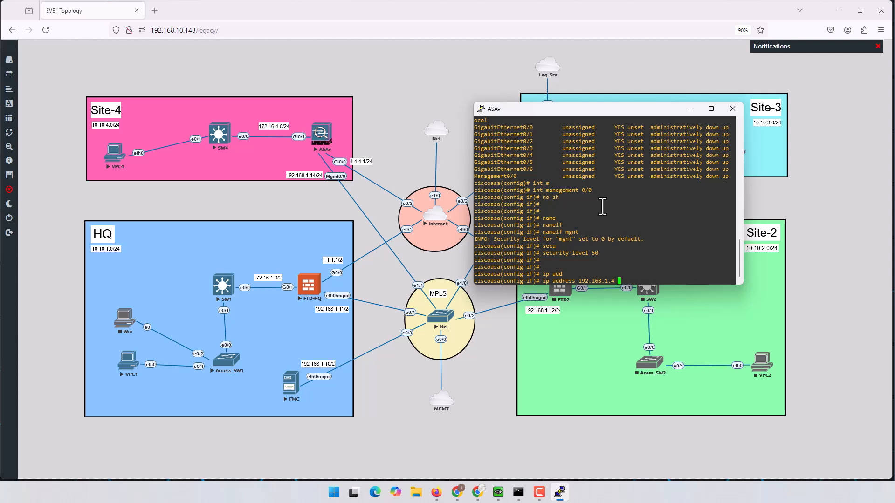
pyautogui.write('255.255.255.0')
pyautogui.press('Return')
pyautogui.write('no sh')
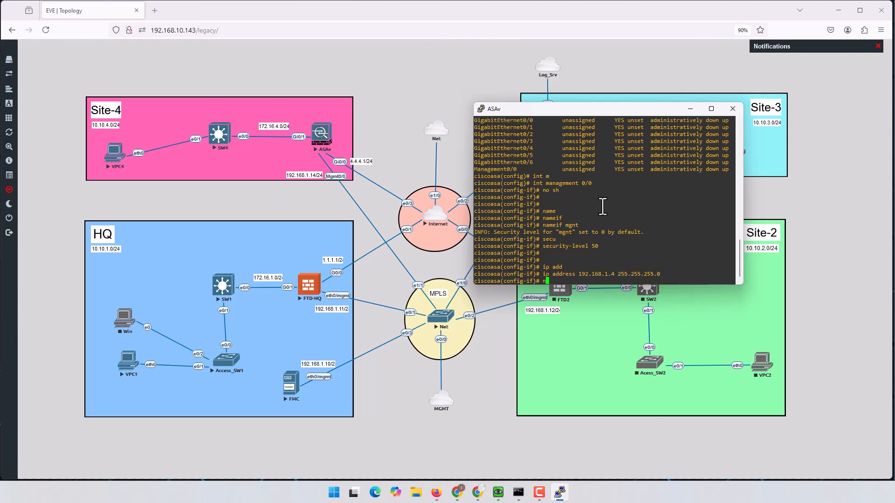
pyautogui.press('Return')
pyautogui.press('Return')
pyautogui.press('Return')
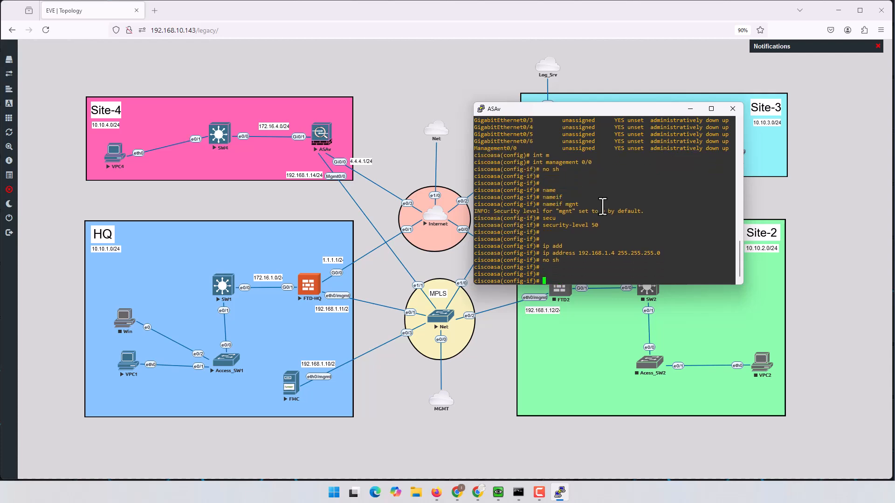
pyautogui.write('ex')
pyautogui.press('Return')
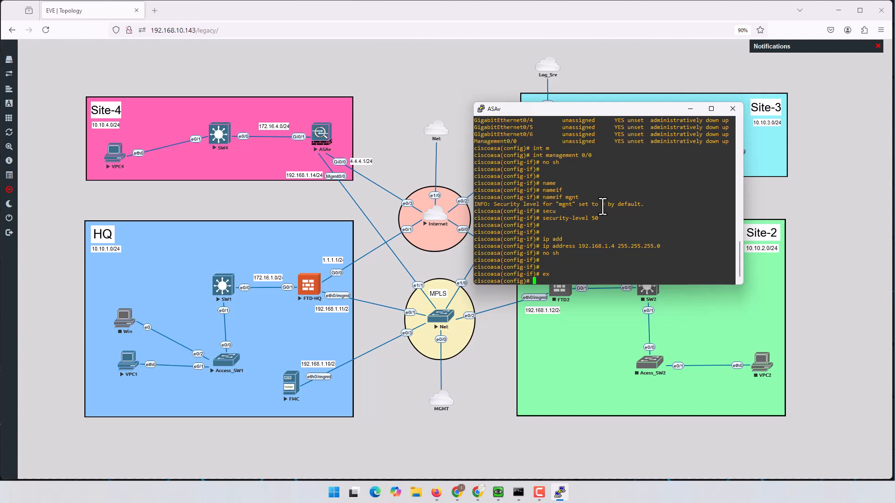
pyautogui.press('Return')
pyautogui.press('Return')
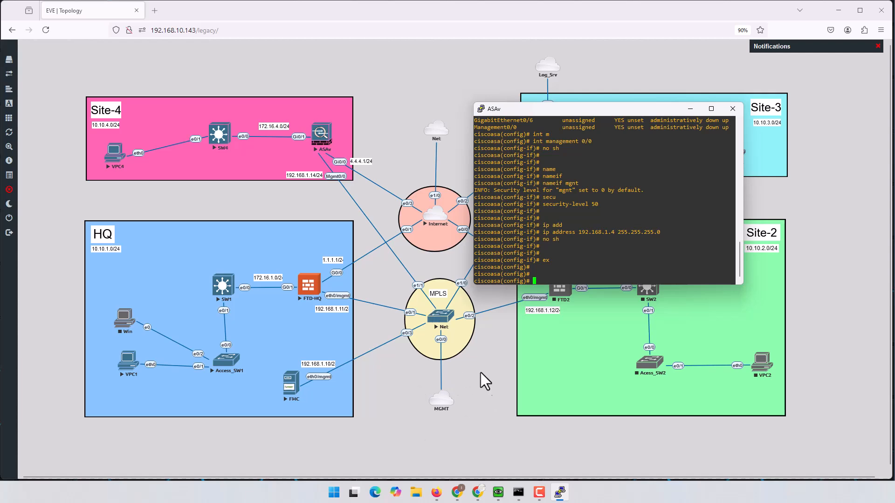
# - Enter 'route mgnt 192.168.0.0 255.255.0.0 192.168.1.1' on the ASA
pyautogui.write('rou')
pyautogui.press('Tab')
pyautogui.write('m')
pyautogui.press('Tab')
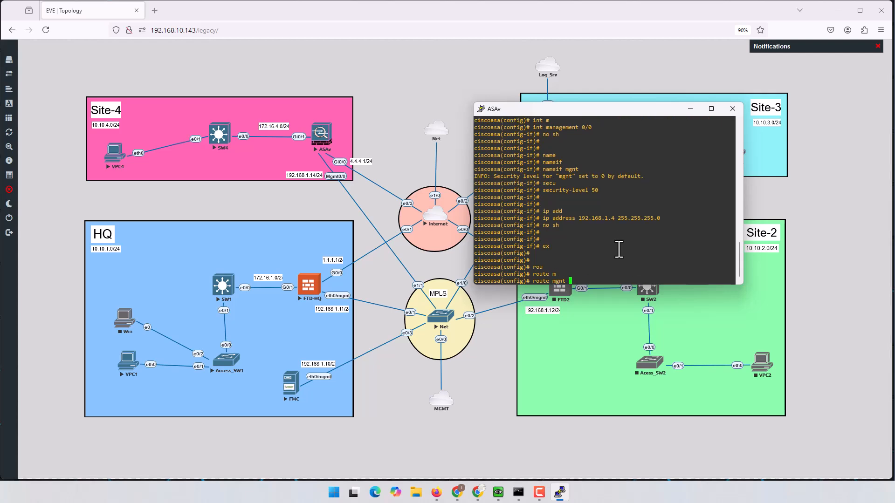
pyautogui.write('192.168.0.0 255.255.0.0 192.168.1.1')
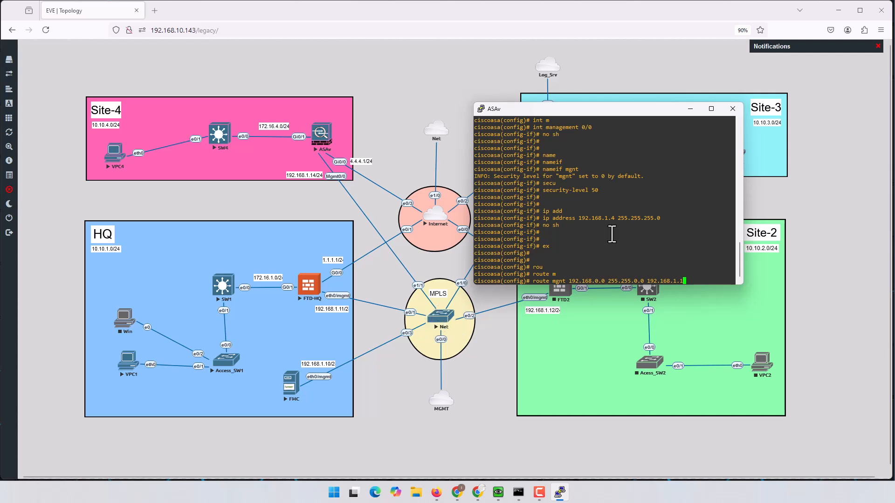
pyautogui.press('Return')
pyautogui.moveTo(569, 274); pyautogui.dragTo(598, 275)
pyautogui.click(631, 240)
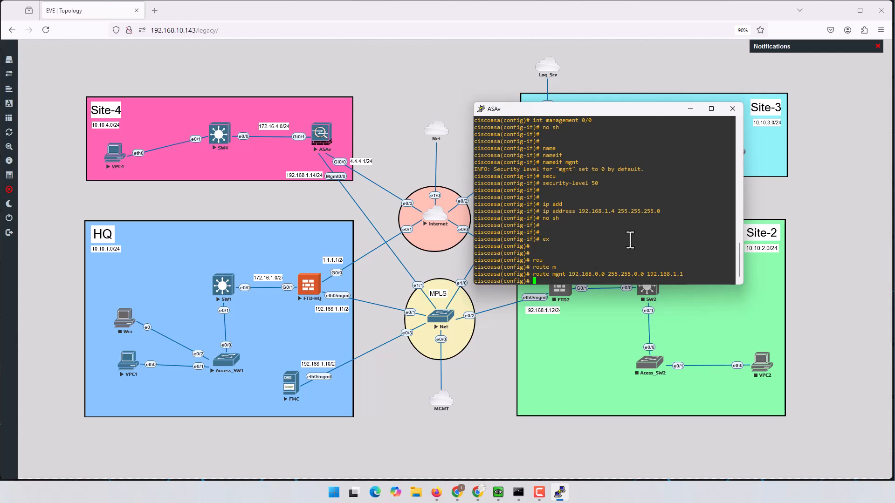
pyautogui.press('Return')
pyautogui.press('Return')
pyautogui.press('Return')
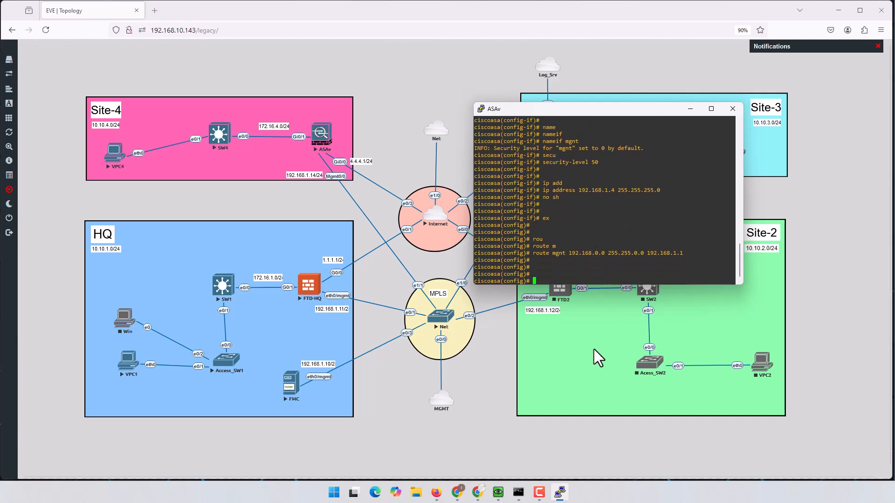
# - Launch Command Prompt from the Windows search
pyautogui.moveTo(518, 493)
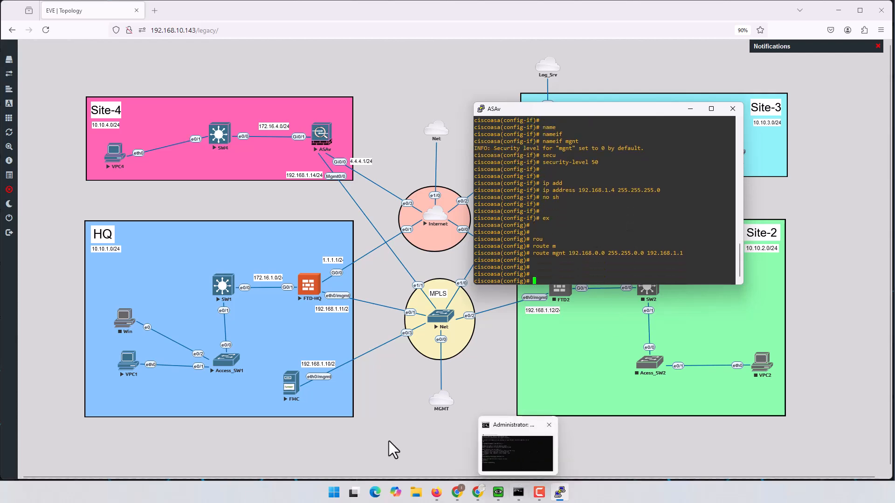
pyautogui.click(335, 491)
pyautogui.write('cmd')
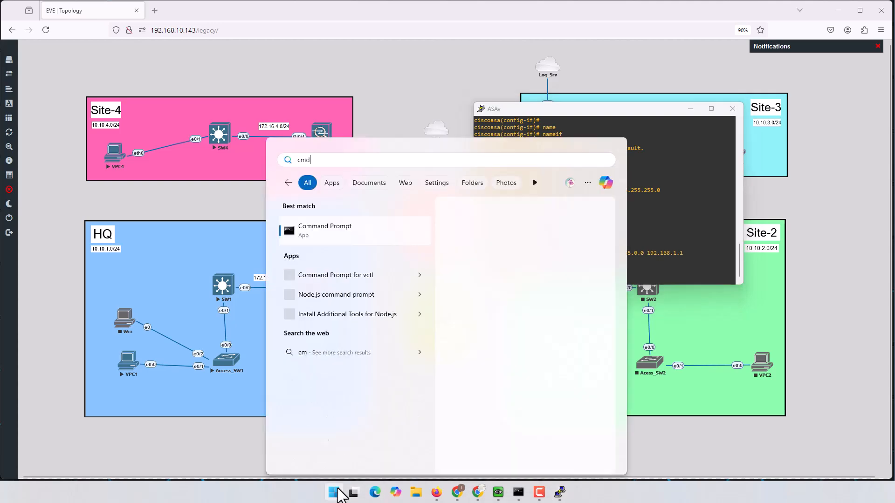
pyautogui.press('Return')
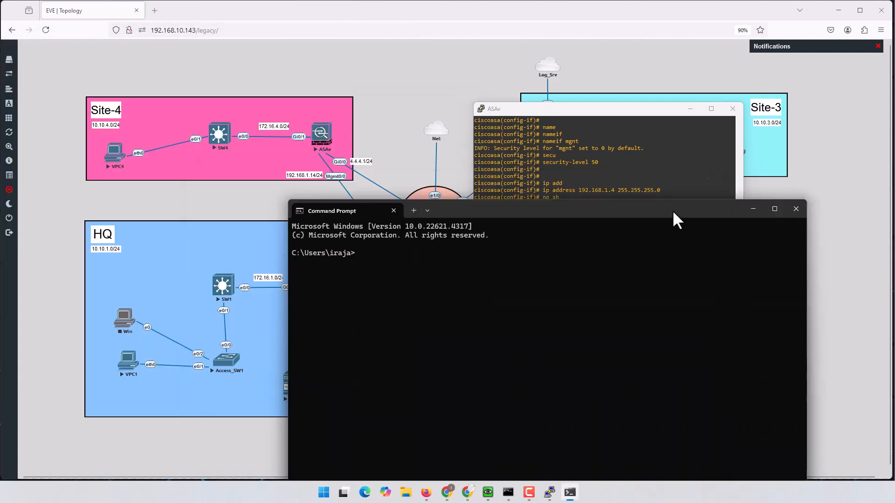
# - Ping 192.168.4.1, which gets no reply
pyautogui.write('pimnh')
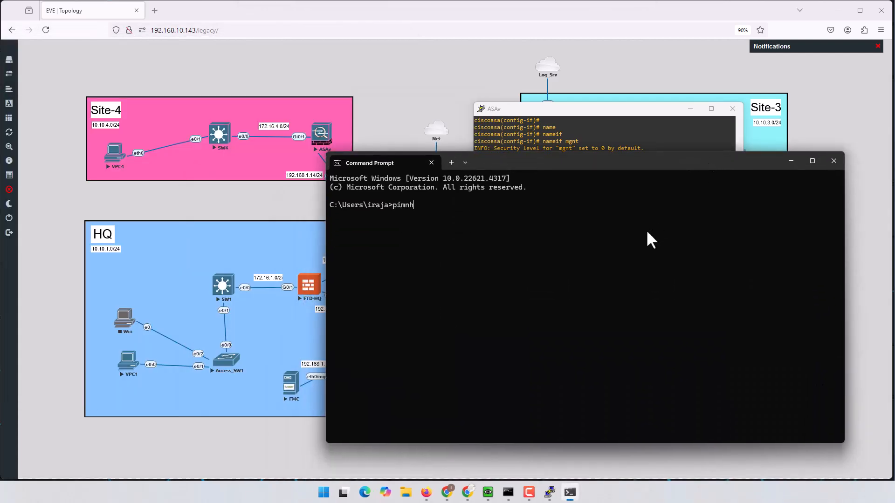
pyautogui.press('BackSpace')
pyautogui.press('BackSpace')
pyautogui.write('h')
pyautogui.press('BackSpace')
pyautogui.press('BackSpace')
pyautogui.press('BackSpace')
pyautogui.write('ng 192.168.')
# - Ping 192.168.1.4 (no reply) and gateway 192.168.1.1 (one reply received)
pyautogui.press('BackSpace')
pyautogui.press('BackSpace')
pyautogui.press('BackSpace')
pyautogui.write('168.4.1')
pyautogui.press('Return')
pyautogui.hotkey('ctrl', 'c')
pyautogui.press('Up')
pyautogui.press('BackSpace')
pyautogui.press('BackSpace')
pyautogui.press('BackSpace')
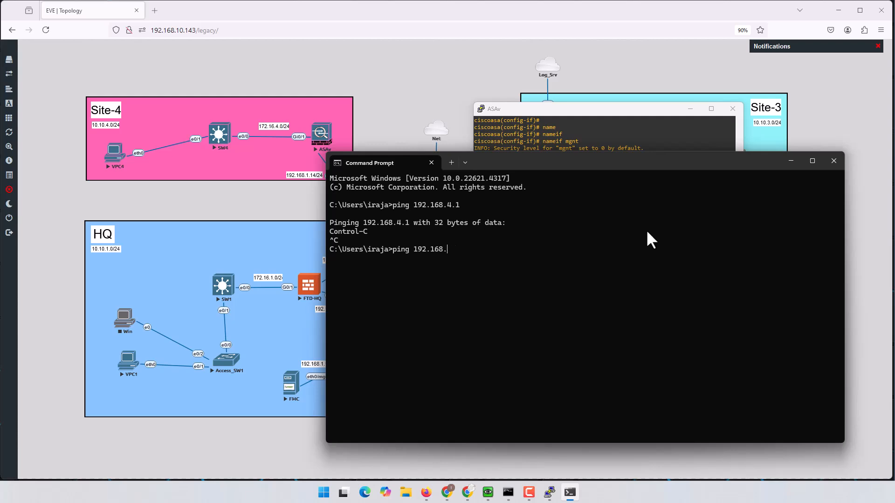
pyautogui.write('1.4')
pyautogui.press('Return')
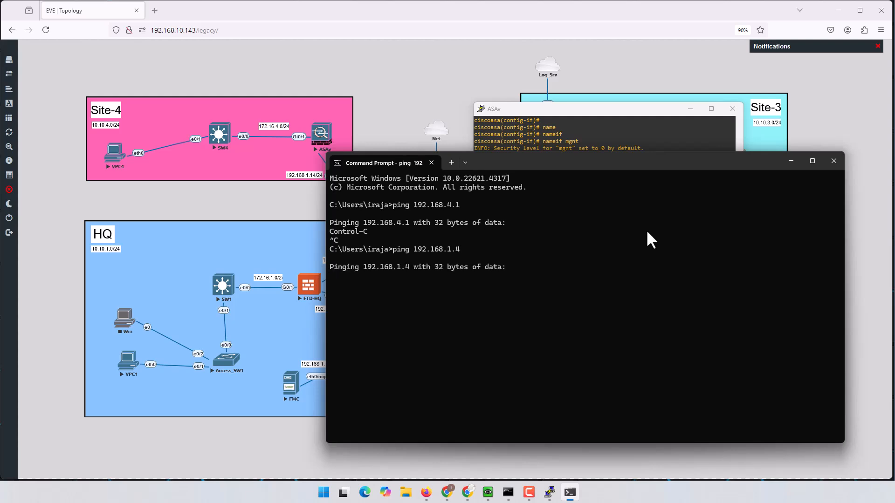
pyautogui.hotkey('ctrl', 'c')
pyautogui.press('Up')
pyautogui.press('BackSpace')
pyautogui.write('1')
pyautogui.press('Return')
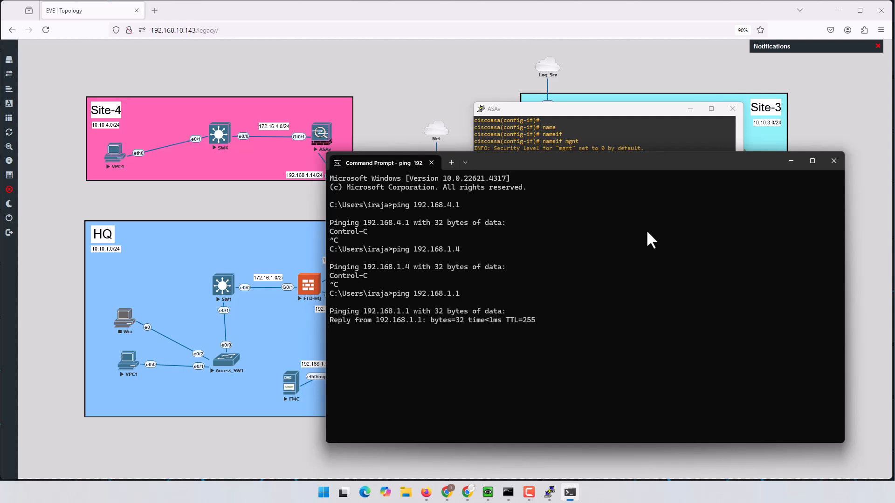
pyautogui.hotkey('ctrl', 'c')
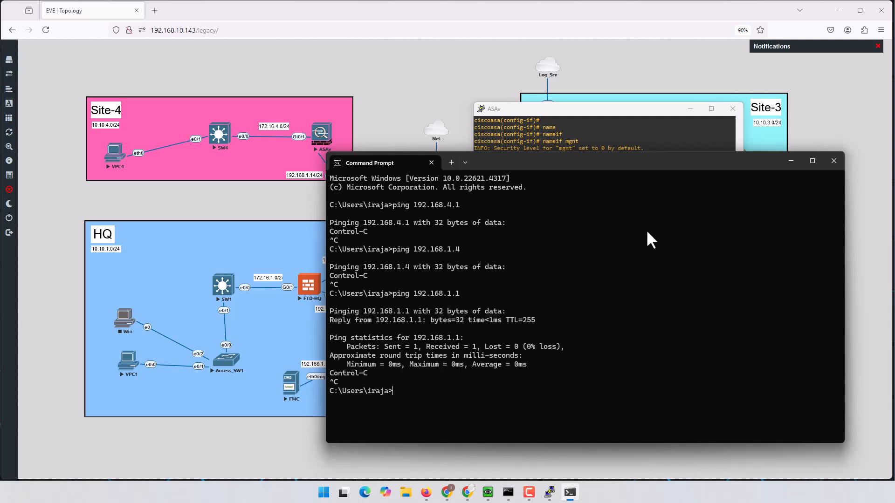
pyautogui.click(600, 148)
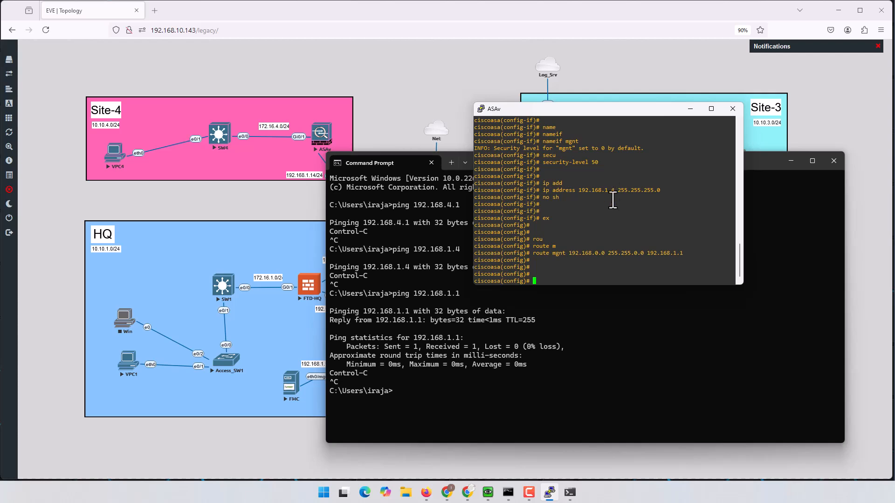
# - On the ASA, confirm Management0/0 is up at 192.168.1.4 and ping 192.168.1.1 with 5/5 success
pyautogui.moveTo(579, 190); pyautogui.dragTo(618, 190)
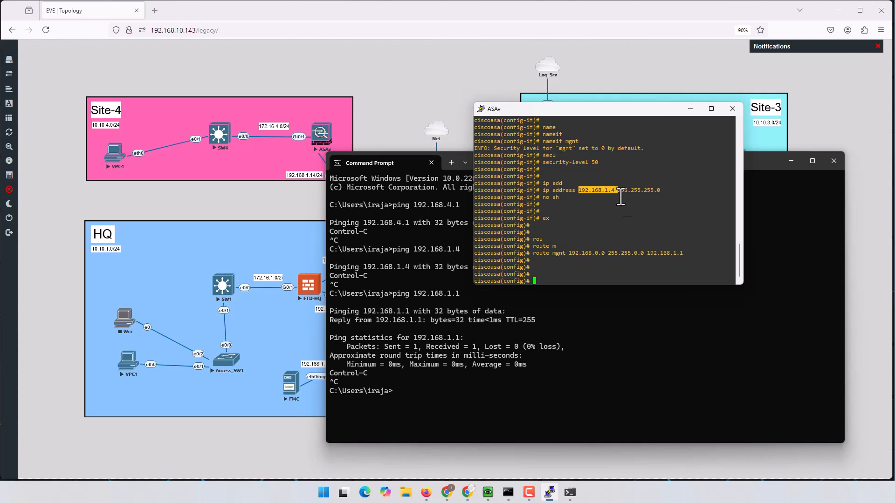
pyautogui.click(623, 266)
pyautogui.write('sh ip int br')
pyautogui.press('Return')
pyautogui.write('s')
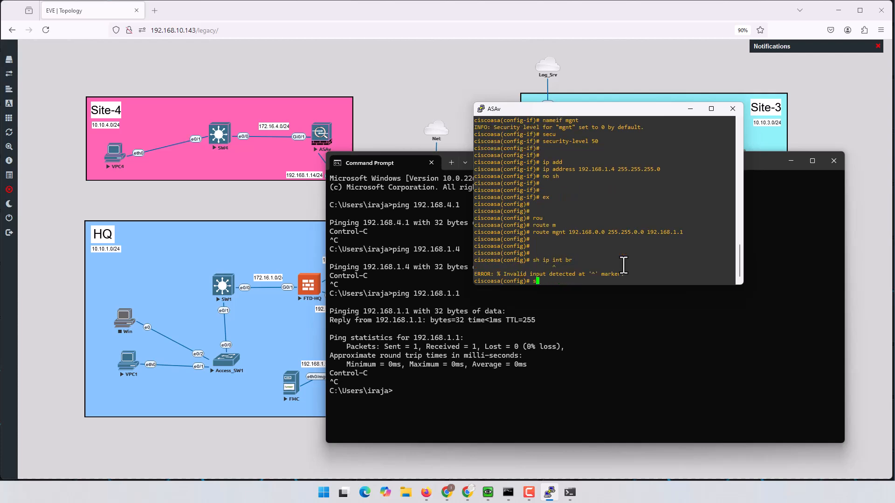
pyautogui.write('h int ip br')
pyautogui.press('Return')
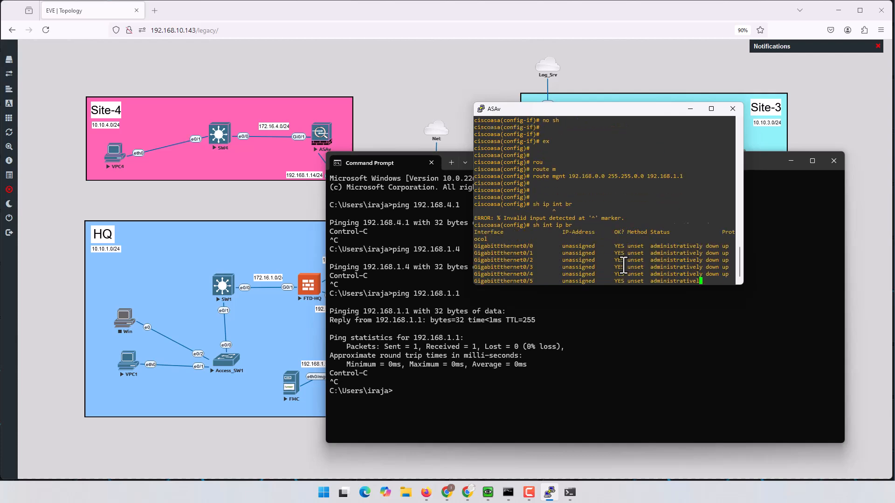
pyautogui.press('Return')
pyautogui.press('Return')
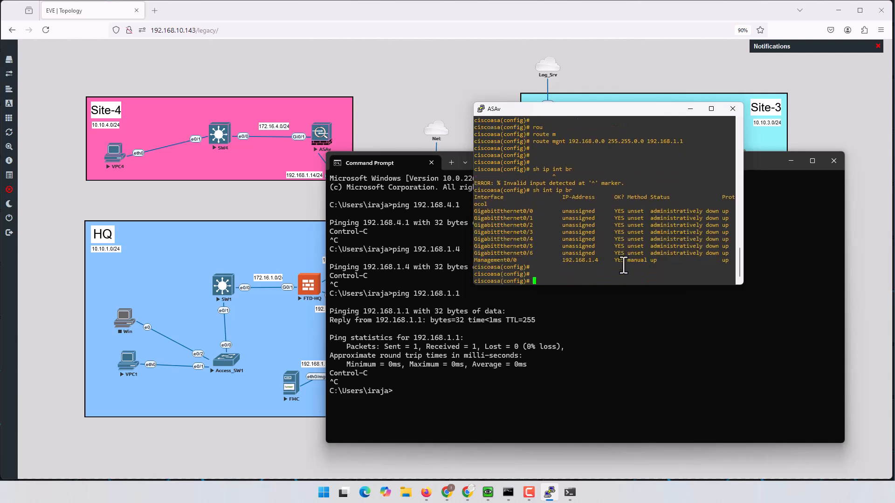
pyautogui.write('ping 192.168.1.1')
pyautogui.press('Return')
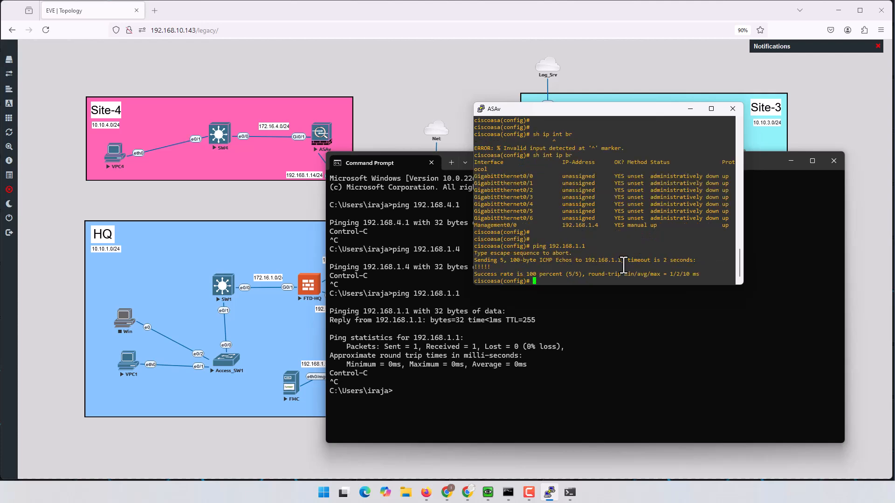
# - Ping 192.168.1.4 from Command Prompt, then close it and minimize the EVE-NG browser
pyautogui.click(600, 325)
pyautogui.press('Up')
pyautogui.press('BackSpace')
pyautogui.write('4')
pyautogui.press('Return')
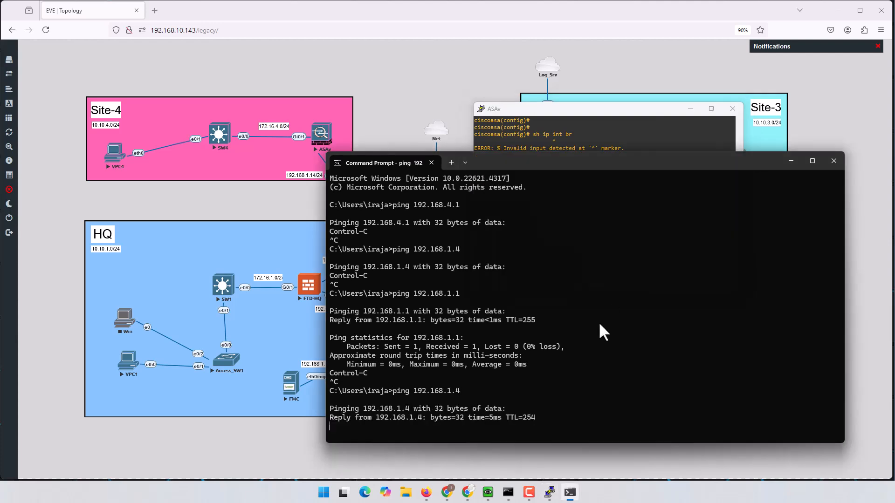
pyautogui.hotkey('ctrl', 'c')
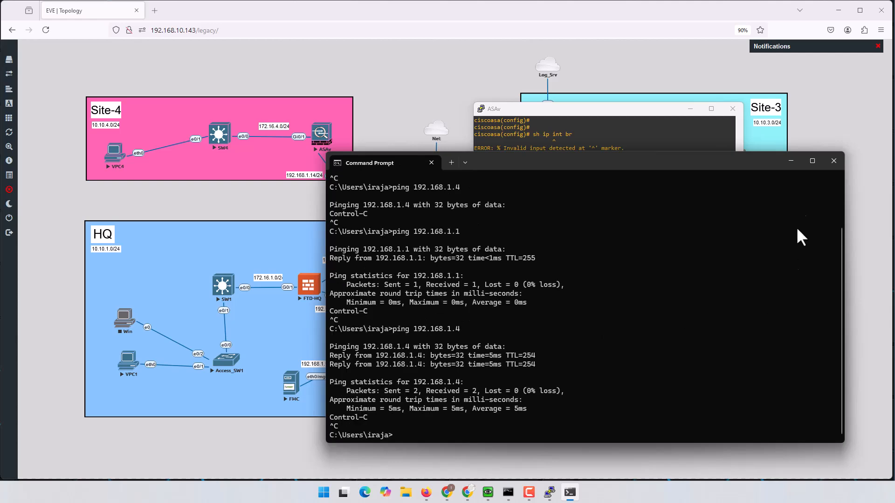
pyautogui.click(833, 164)
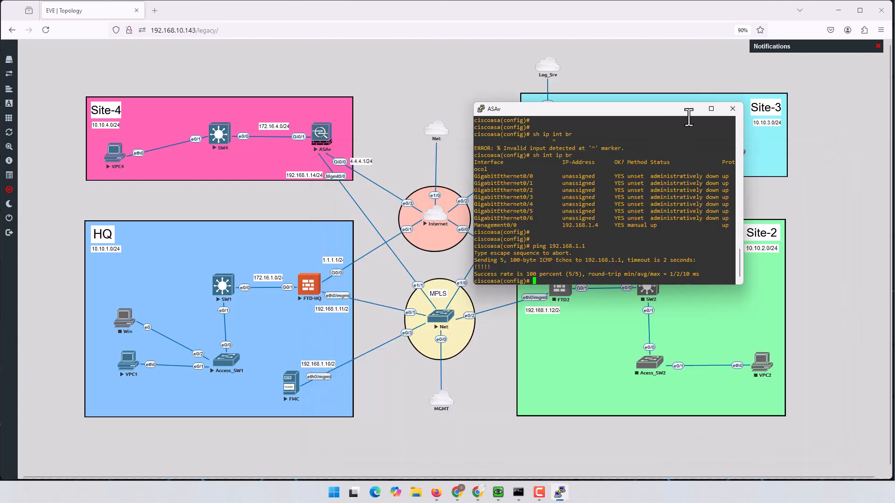
pyautogui.click(839, 10)
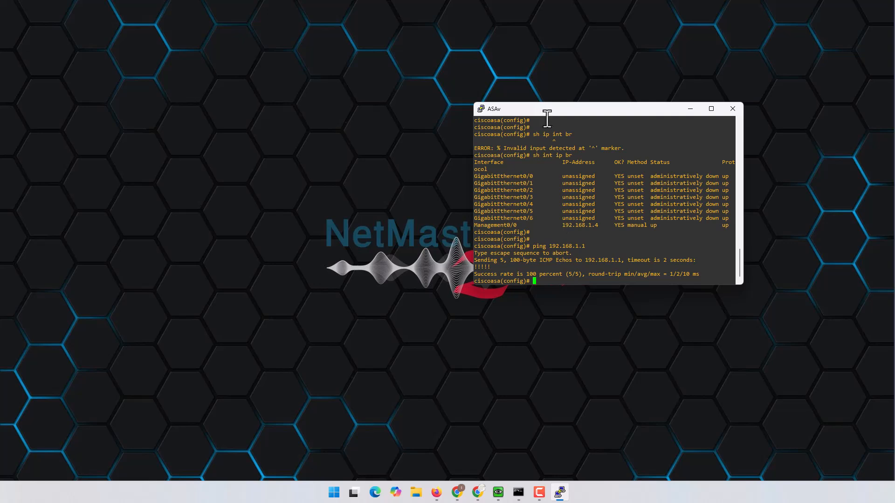
# - Move the ASAv console aside and scroll back through its history
pyautogui.moveTo(584, 113); pyautogui.dragTo(604, 80)
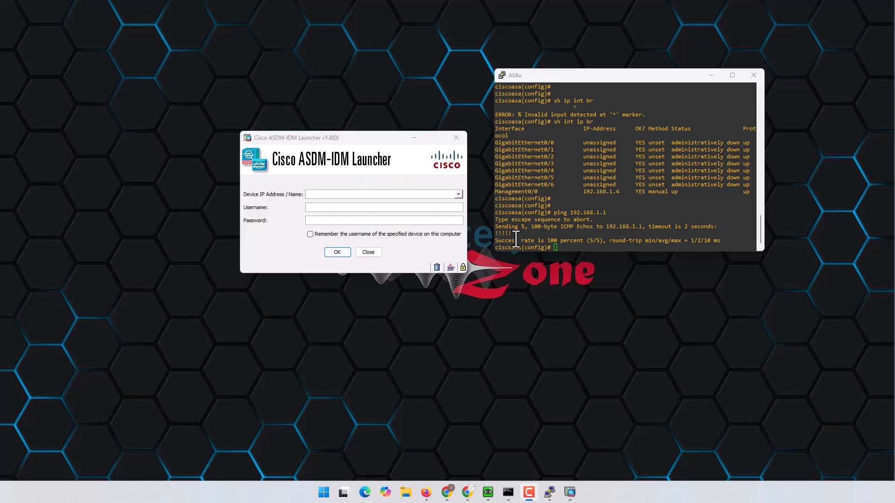
pyautogui.click(657, 204)
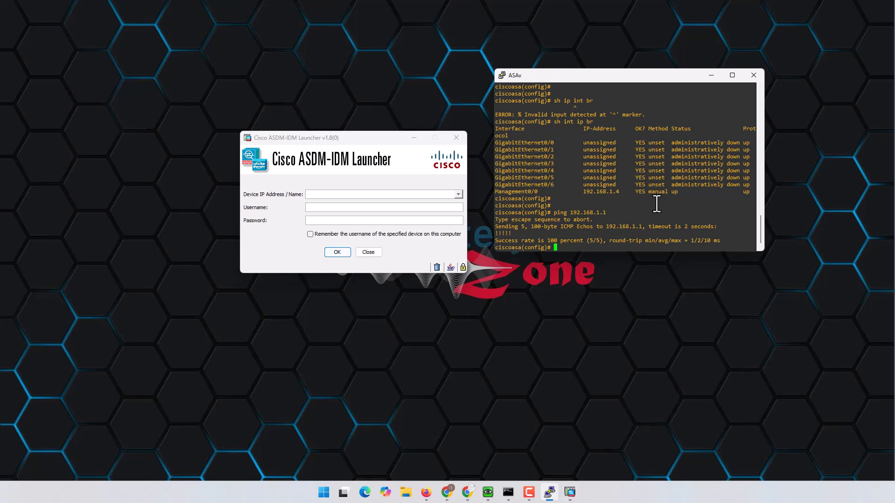
pyautogui.scroll(8, 656, 207)
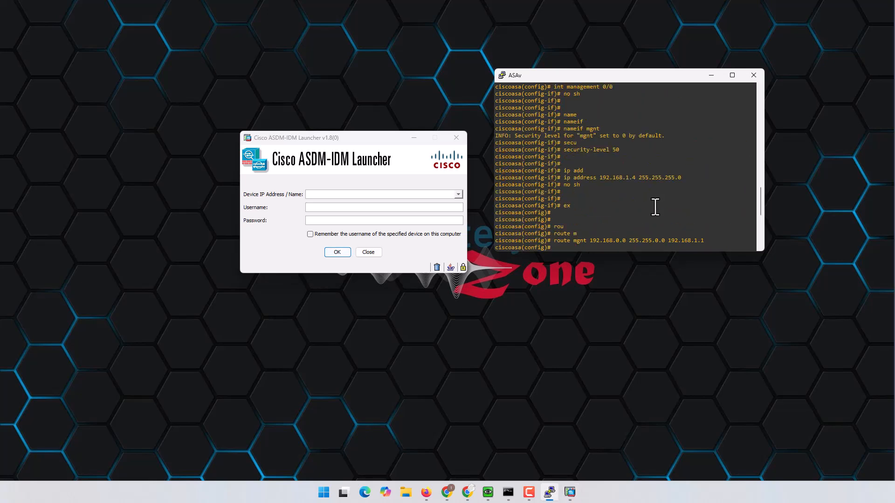
pyautogui.scroll(4, 625, 180)
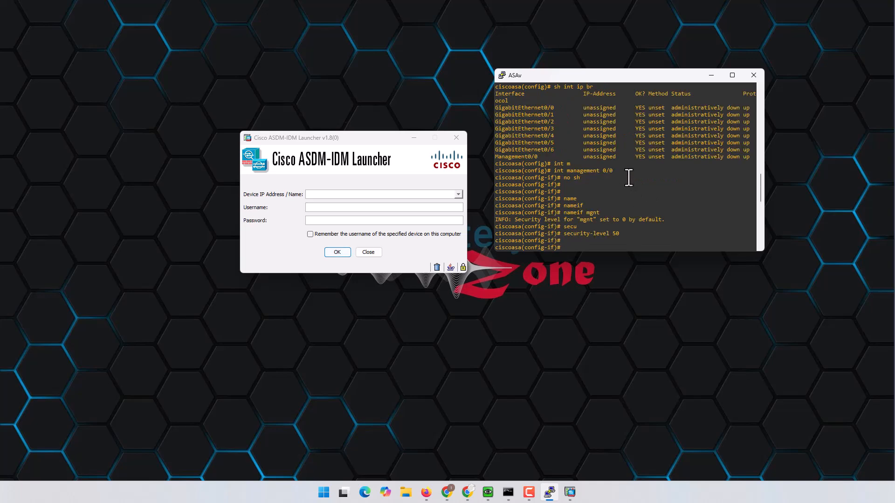
pyautogui.scroll(-10, 623, 188)
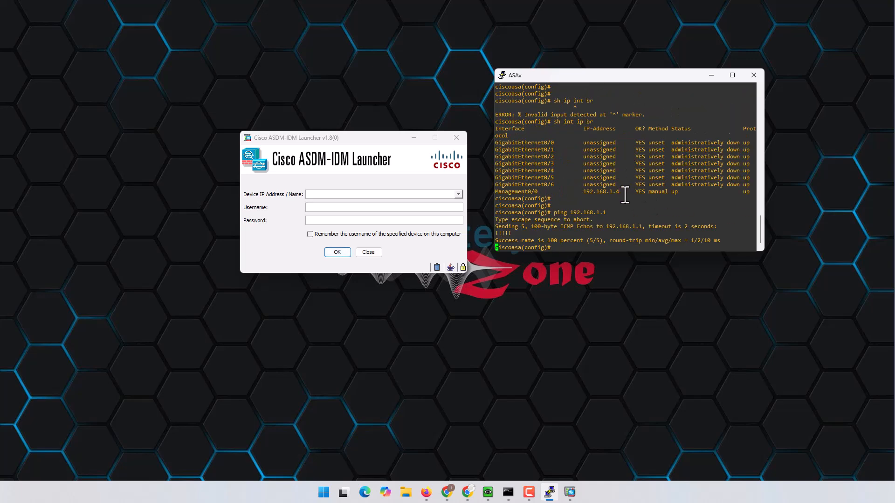
# - Enter the hostname command with ASAv-Site4 at the ASA prompt
pyautogui.press('Return')
pyautogui.press('Return')
pyautogui.press('Return')
pyautogui.press('Return')
pyautogui.press('Return')
pyautogui.write('host')
pyautogui.press('Tab')
pyautogui.write('ASAv-Site4')
# - Apply the hostname ASAv-Site4 and re-enter configuration mode with conf t
pyautogui.press('Return')
pyautogui.press('Return')
pyautogui.press('Return')
pyautogui.hotkey('ctrl', 'z')
pyautogui.press('Return')
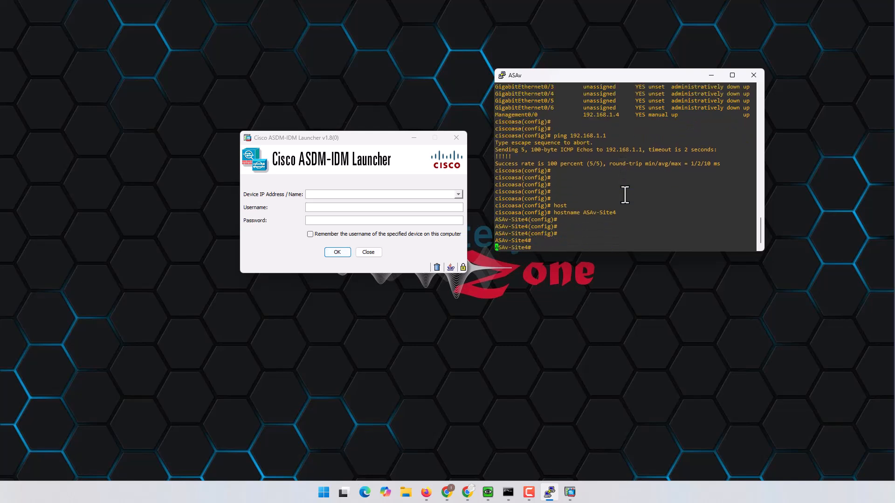
pyautogui.press('Return')
pyautogui.press('Return')
pyautogui.press('Return')
pyautogui.press('Return')
pyautogui.write('conf t')
pyautogui.press('Return')
pyautogui.press('Return')
pyautogui.press('Return')
pyautogui.press('Return')
# - Create the user admin with a password at privilege level 15
pyautogui.write('user')
pyautogui.press('Tab')
pyautogui.write('na')
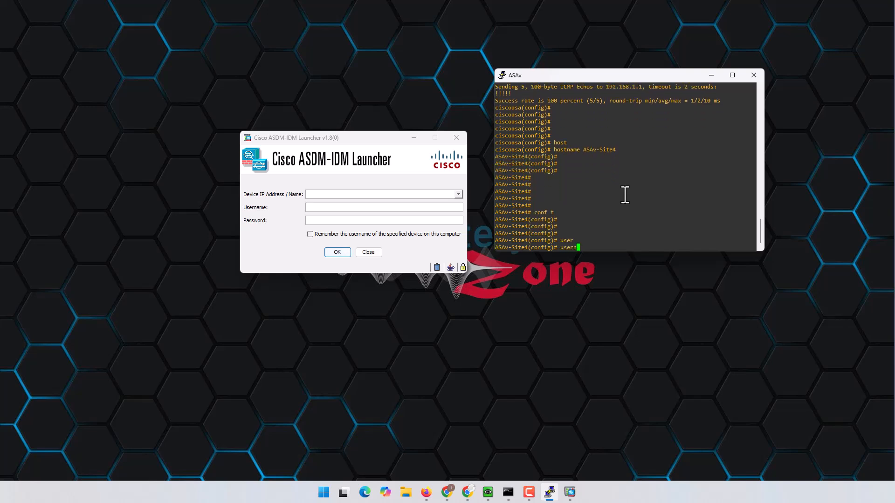
pyautogui.press('Tab')
pyautogui.write('admon')
pyautogui.press('BackSpace')
pyautogui.press('BackSpace')
pyautogui.write('in')
pyautogui.press('Tab')
pyautogui.write('pa')
pyautogui.press('Tab')
pyautogui.write('cisco pri')
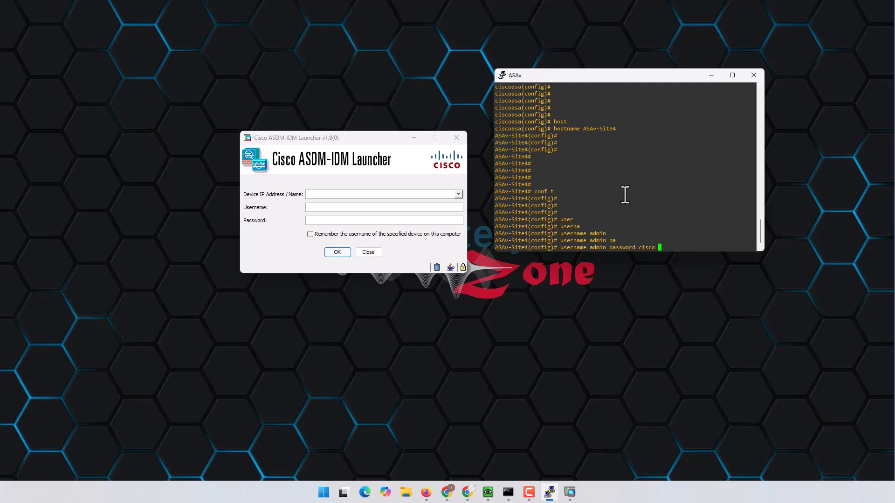
pyautogui.press('Tab')
pyautogui.write('15')
pyautogui.press('Return')
# - Save the configuration with wr and return to configuration mode
pyautogui.hotkey('ctrl', 'z')
pyautogui.write('wr')
pyautogui.press('Return')
pyautogui.press('Return')
pyautogui.press('Return')
pyautogui.press('Return')
pyautogui.press('Return')
pyautogui.press('Return')
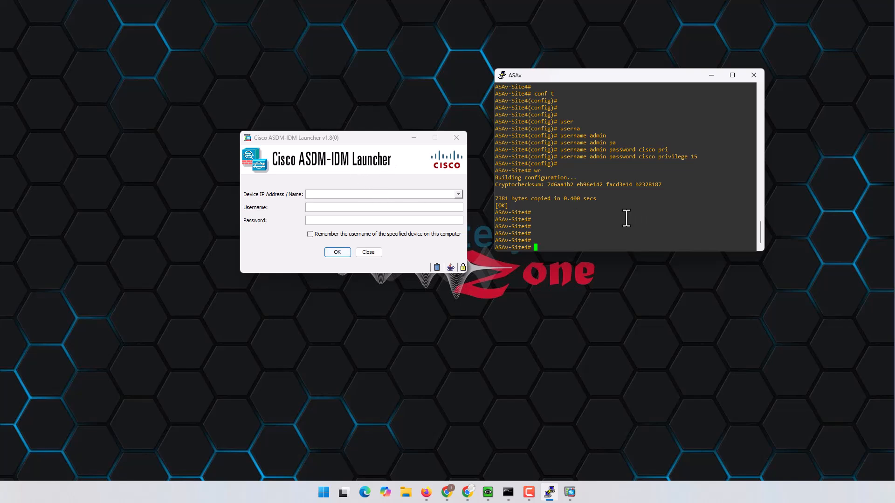
pyautogui.write('conf t')
pyautogui.press('Return')
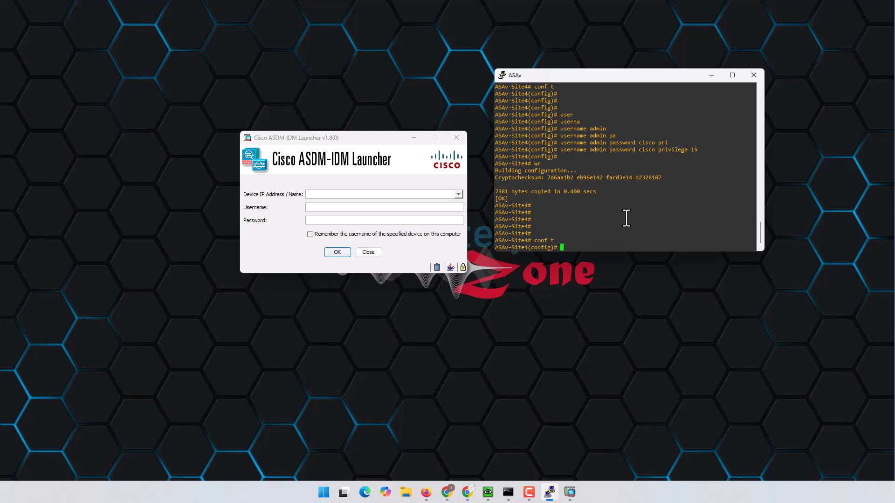
# - Enable the ASDM HTTPS server with 'http server enable'
pyautogui.write('htt')
pyautogui.press('Tab')
pyautogui.write('se')
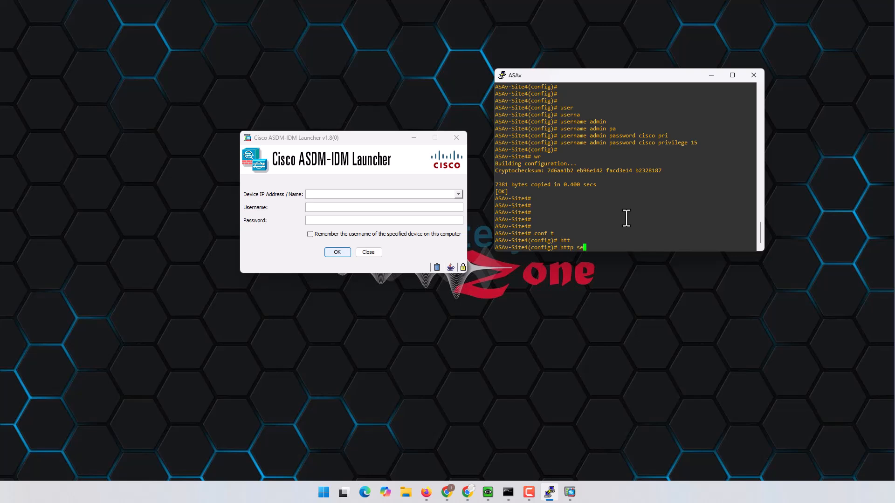
pyautogui.press('Tab')
pyautogui.write('en')
pyautogui.press('Tab')
pyautogui.press('Return')
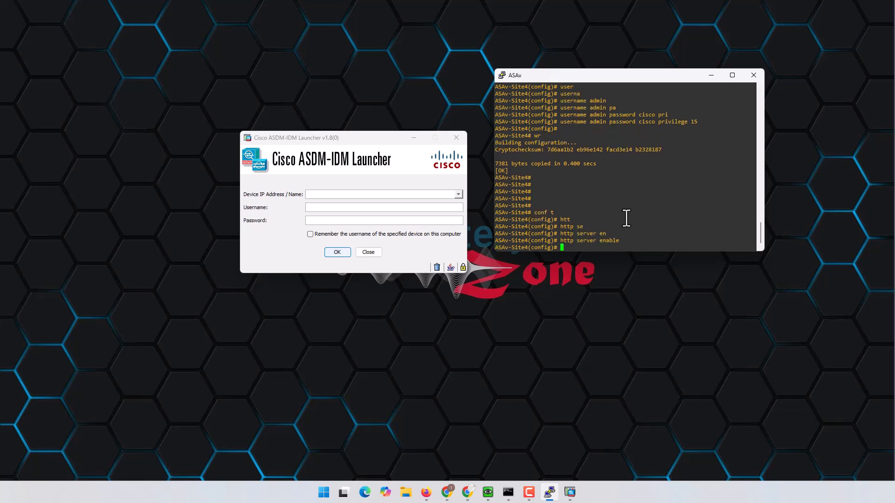
# - Allow ASDM access from any address on the mgnt interface with 'http 0 0 mgnt'
pyautogui.write('ht')
pyautogui.press('Tab')
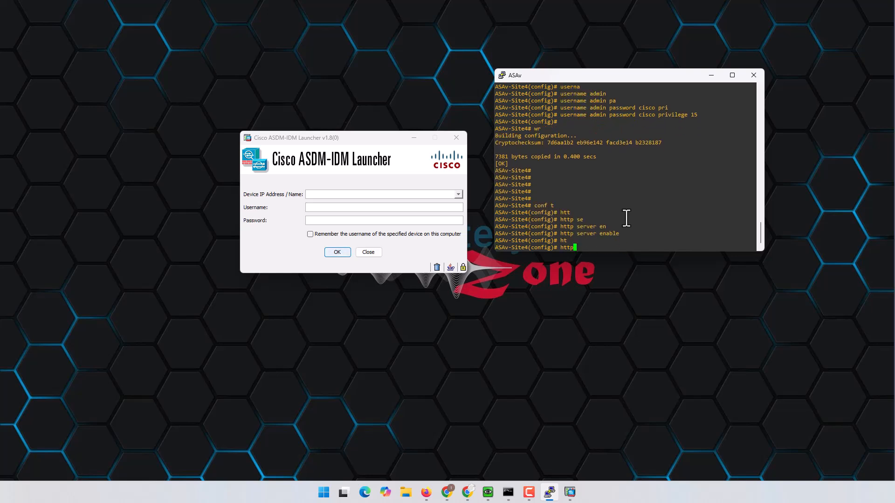
pyautogui.write('0.0')
pyautogui.press('BackSpace')
pyautogui.press('BackSpace')
pyautogui.write('0 m')
pyautogui.press('Tab')
pyautogui.press('Return')
# - Save the configuration with wr and bring up the ASDM launcher
pyautogui.hotkey('ctrl', 'z')
pyautogui.press('Return')
pyautogui.press('Return')
pyautogui.press('Return')
pyautogui.press('Return')
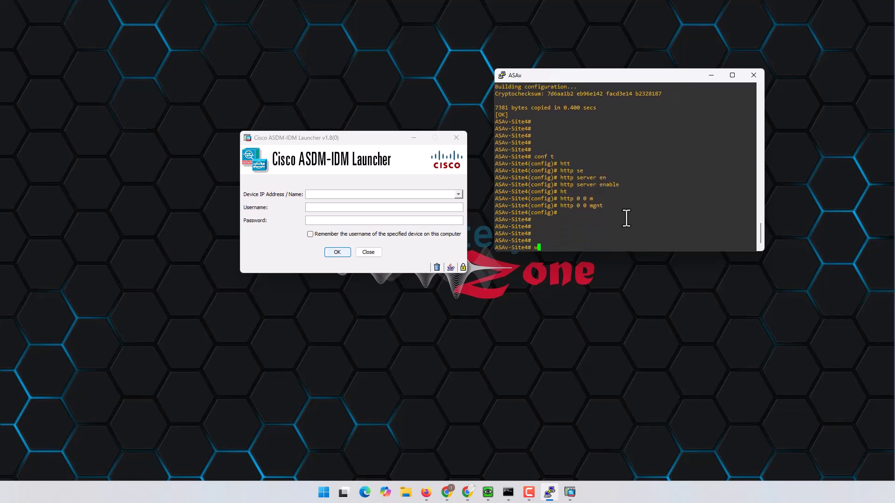
pyautogui.write('wr')
pyautogui.press('Return')
pyautogui.click(414, 193)
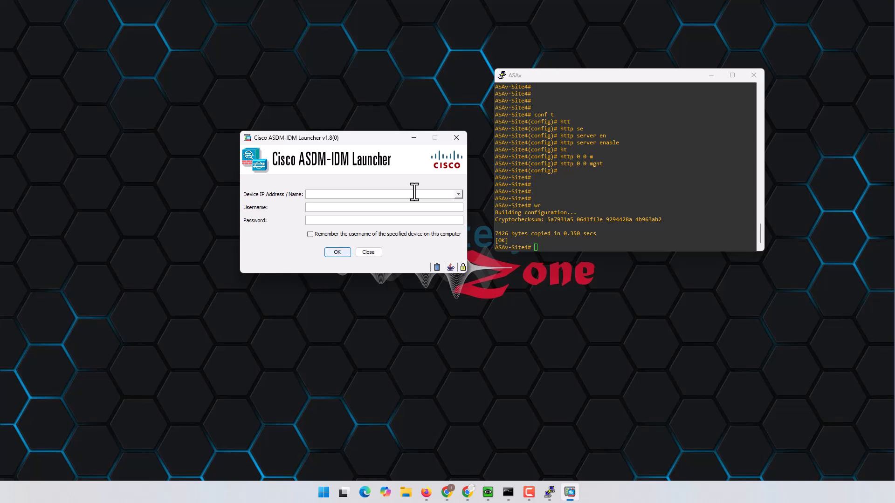
# - Connect the launcher to 192.168.1.14 as admin with the account password
pyautogui.write('19.')
pyautogui.press('BackSpace')
pyautogui.write('2.')
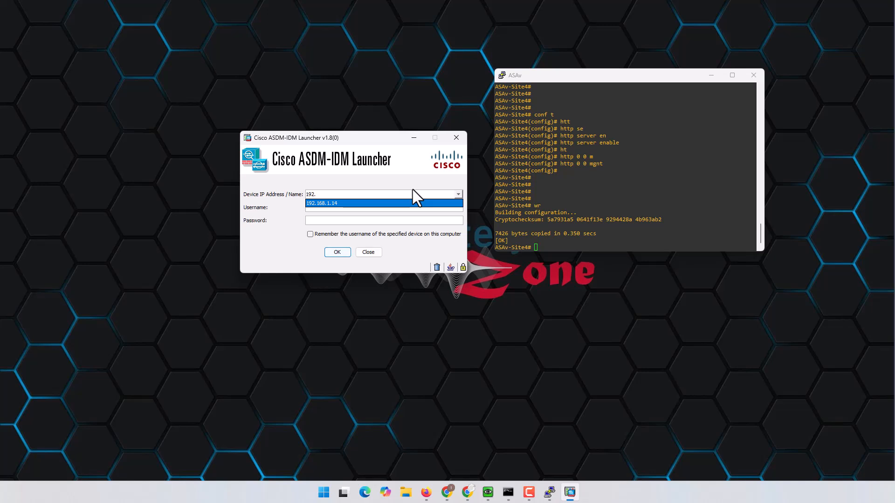
pyautogui.click(353, 208)
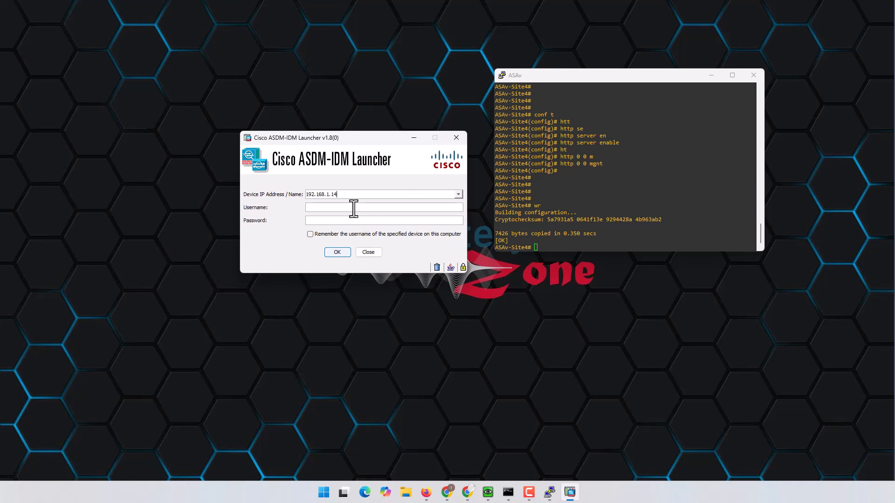
pyautogui.write('admin')
pyautogui.press('BackSpace')
pyautogui.write('cisco')
pyautogui.press('Return')
# - Check the Management0/0 address in the ASAv console and re-enter configuration mode
pyautogui.click(618, 174)
pyautogui.scroll(5, 618, 173)
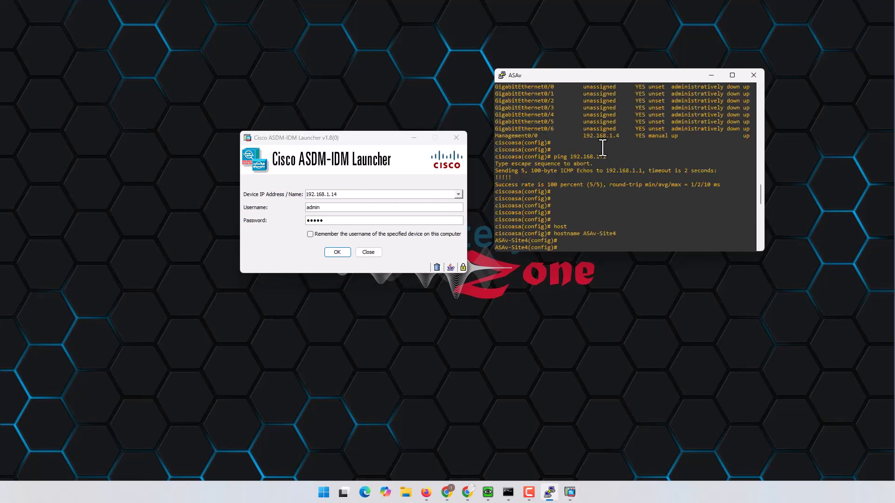
pyautogui.scroll(4, 605, 154)
pyautogui.moveTo(584, 220); pyautogui.dragTo(631, 222)
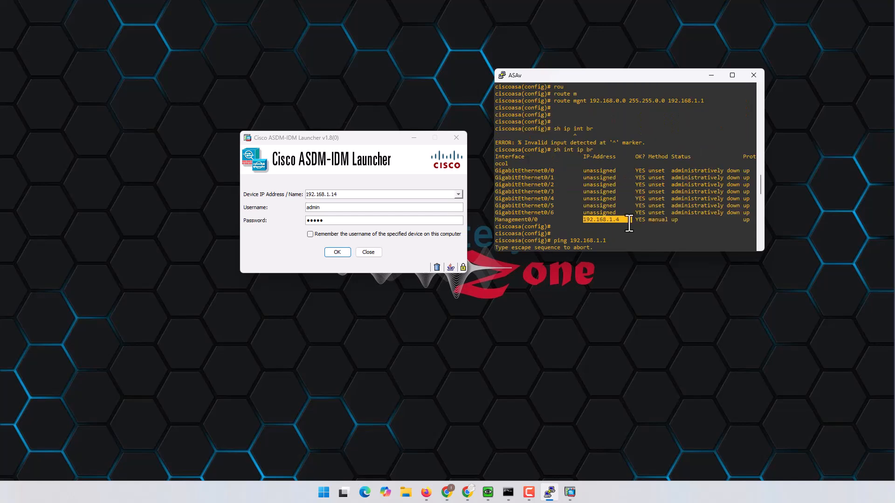
pyautogui.moveTo(514, 222); pyautogui.dragTo(623, 220)
pyautogui.press('Return')
pyautogui.write('conf t')
pyautogui.press('Return')
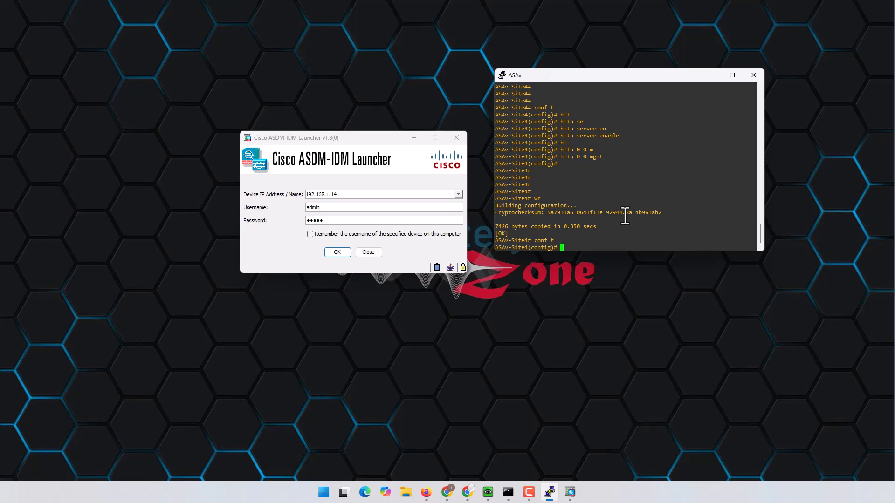
# - Assign interface Management0/0 the address 192.168.1.14 255.255.255.0
pyautogui.write('int m')
pyautogui.press('Tab')
pyautogui.write('0/0')
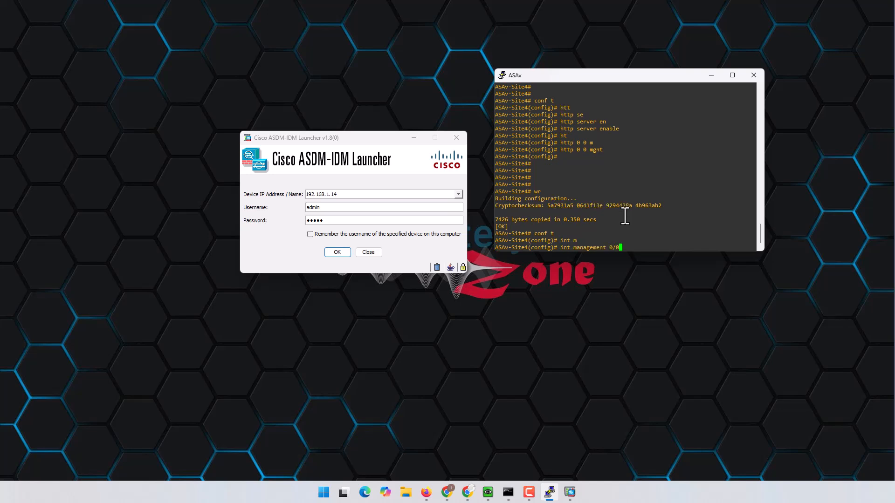
pyautogui.press('Return')
pyautogui.write('ip add')
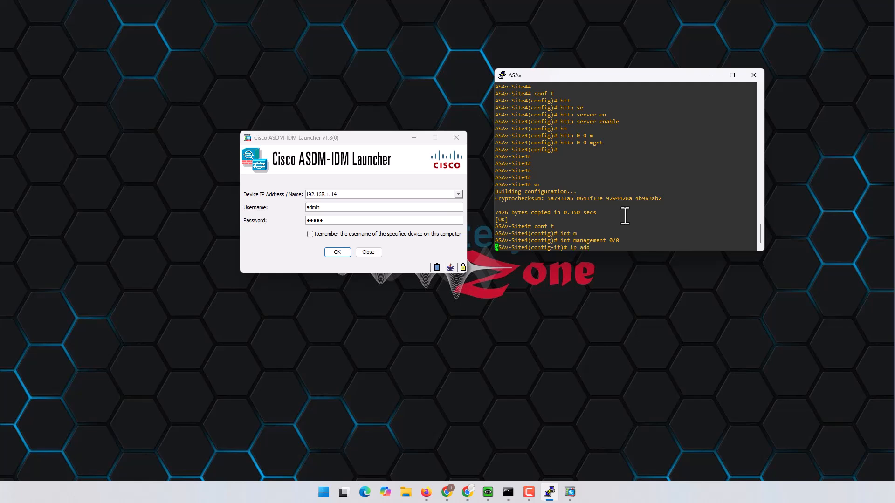
pyautogui.press('Tab')
pyautogui.write('192.168')
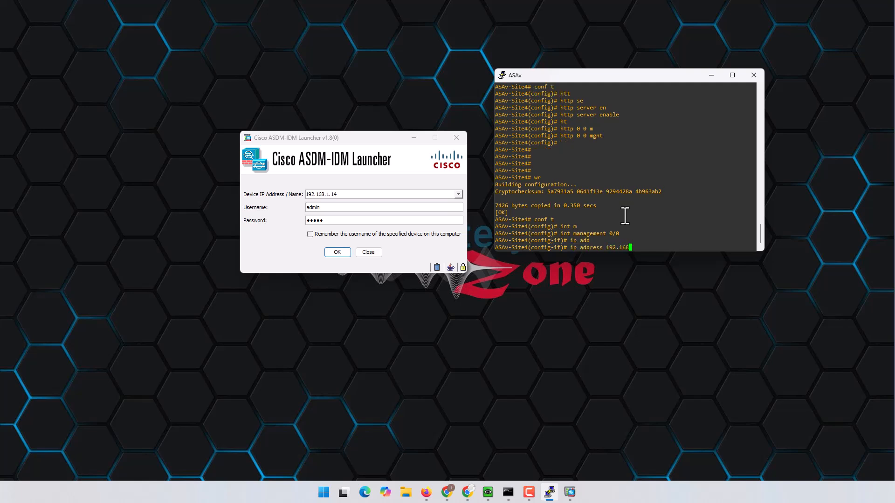
pyautogui.write('.1.14 255.255.255.0')
pyautogui.press('Return')
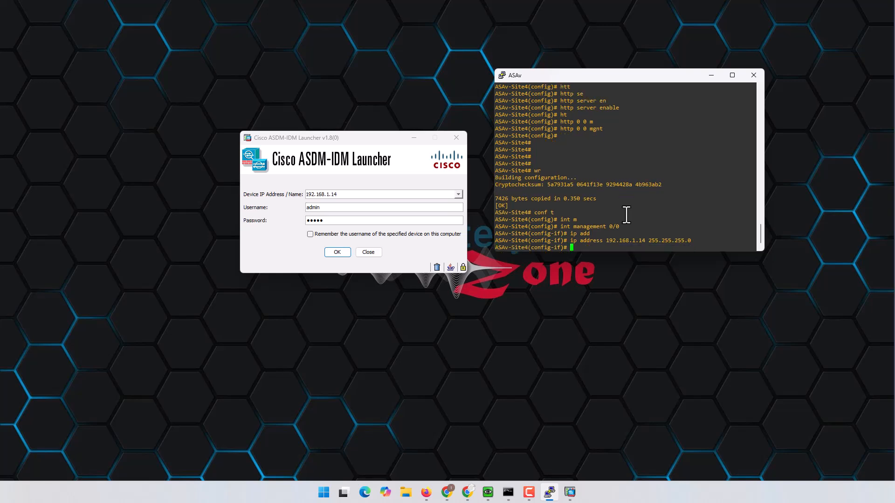
pyautogui.press('Return')
pyautogui.press('Return')
pyautogui.press('Return')
pyautogui.press('Return')
pyautogui.press('Return')
pyautogui.press('Return')
pyautogui.press('Return')
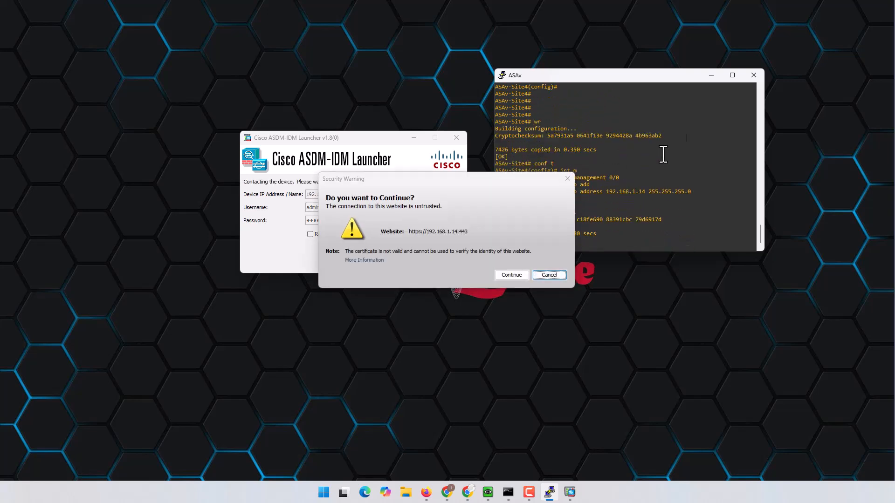
# - Accept the untrusted certificate warning so ASDM finishes connecting to 192.168.1.14
pyautogui.click(711, 75)
pyautogui.moveTo(495, 177); pyautogui.dragTo(648, 142)
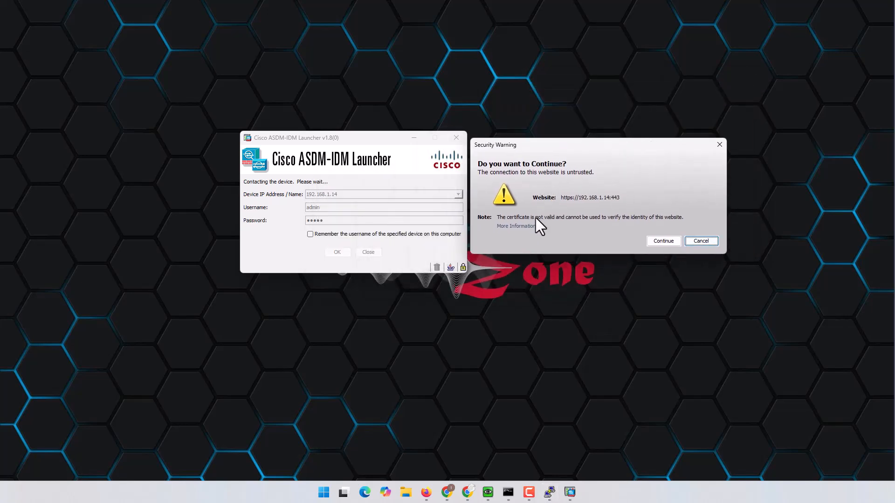
pyautogui.click(662, 241)
pyautogui.moveTo(376, 137); pyautogui.dragTo(570, 139)
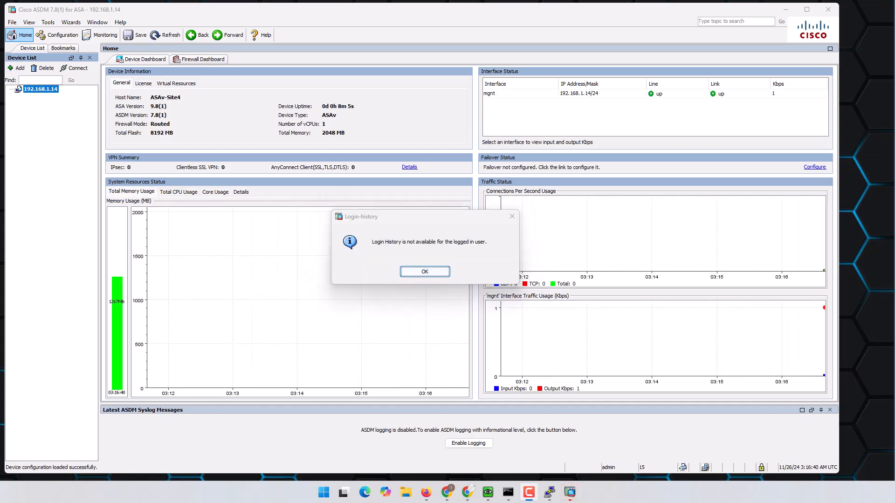
# - Dismiss the login history and edit GigabitEthernet0/0 under Configuration > Interfaces
pyautogui.click(428, 271)
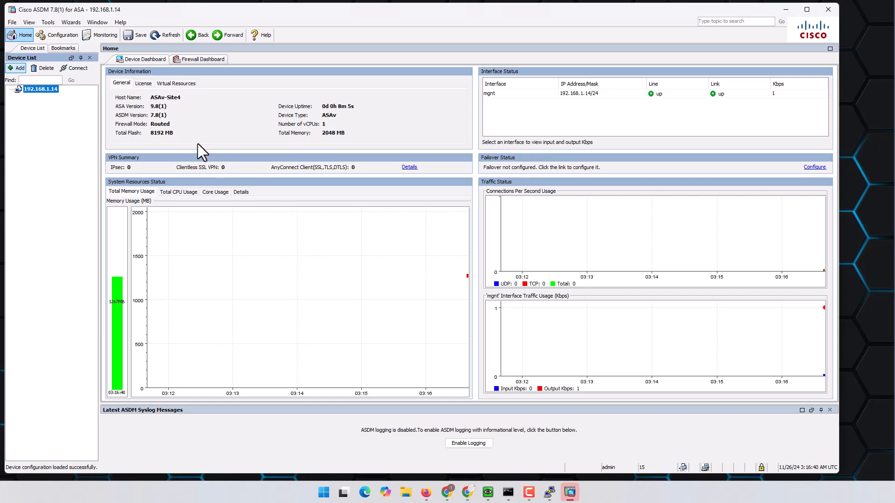
pyautogui.click(63, 35)
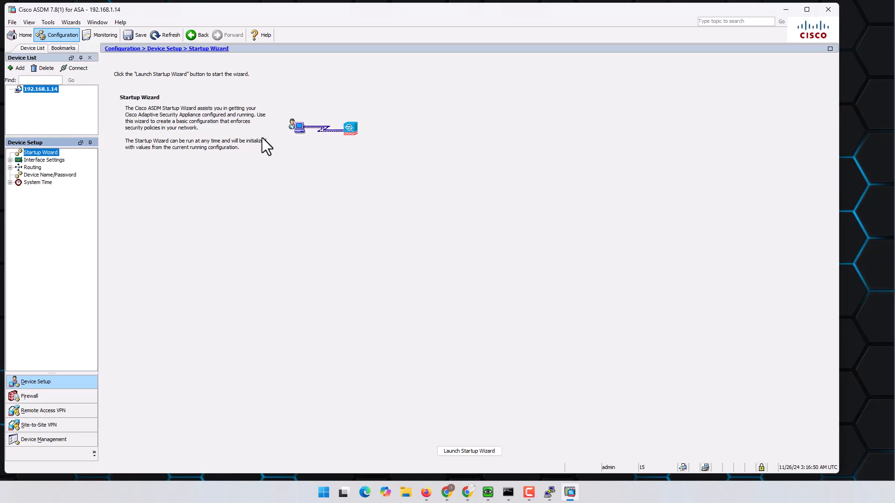
pyautogui.click(47, 160)
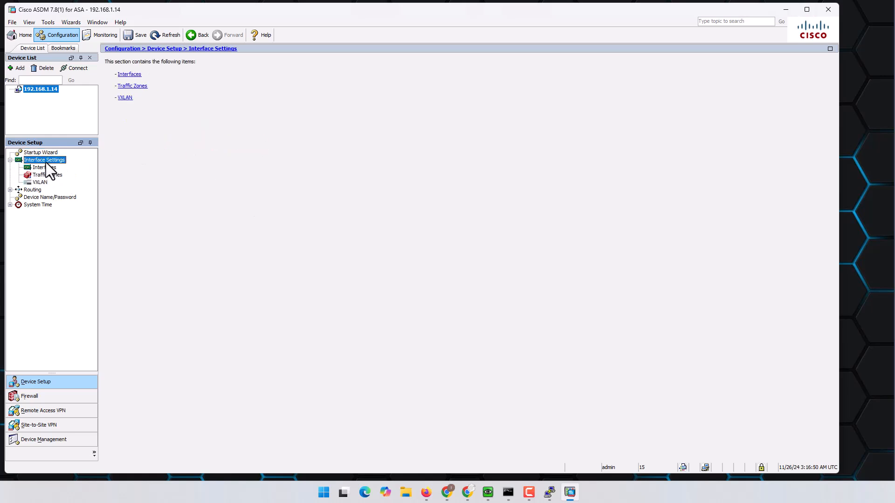
pyautogui.click(45, 167)
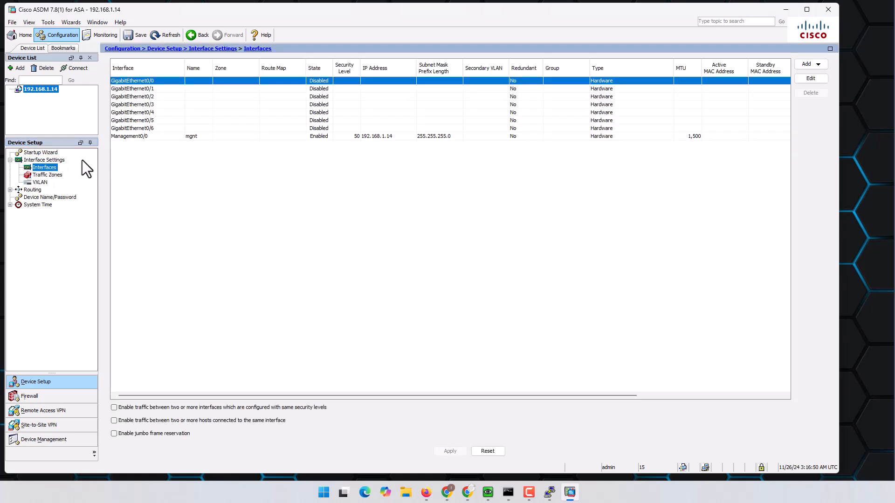
pyautogui.doubleClick(155, 82)
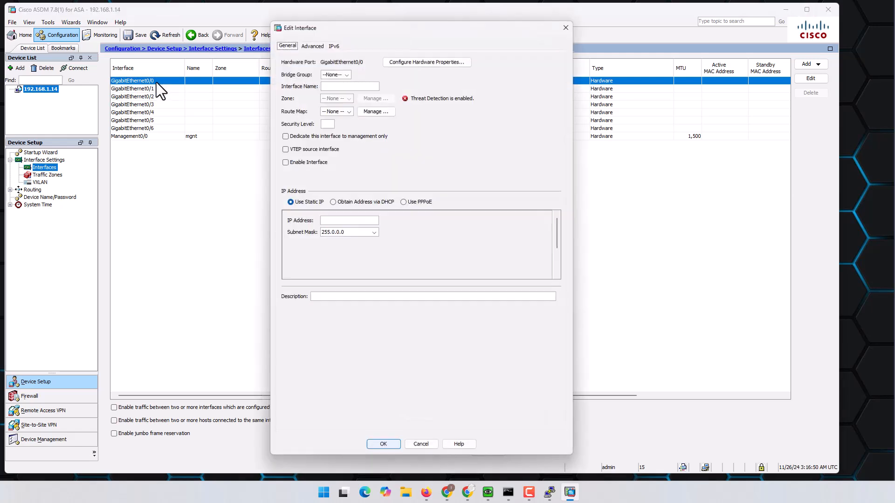
# - Make GigabitEthernet0/0 the enabled Ouside interface, level 0, 4.4.4.1/255.255.255.0
pyautogui.click(368, 86)
pyautogui.write('Ouside')
pyautogui.click(331, 124)
pyautogui.click(303, 164)
pyautogui.click(344, 220)
pyautogui.write('4.4.4.1')
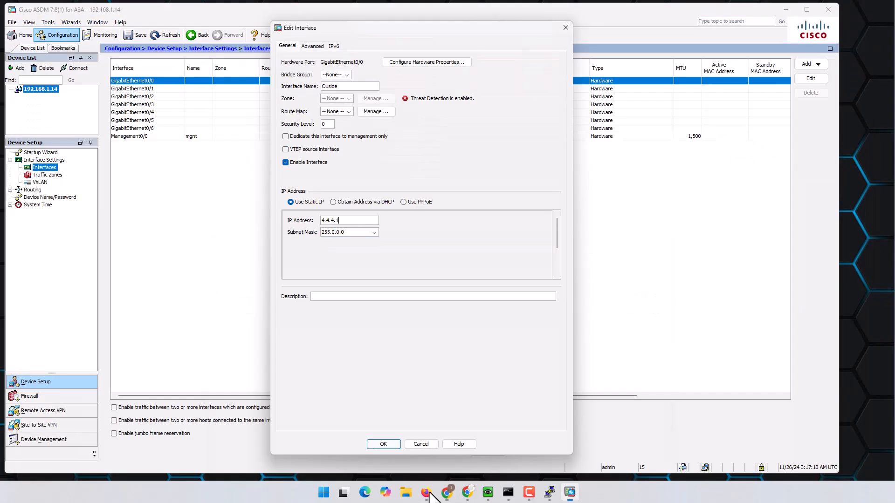
pyautogui.click(427, 492)
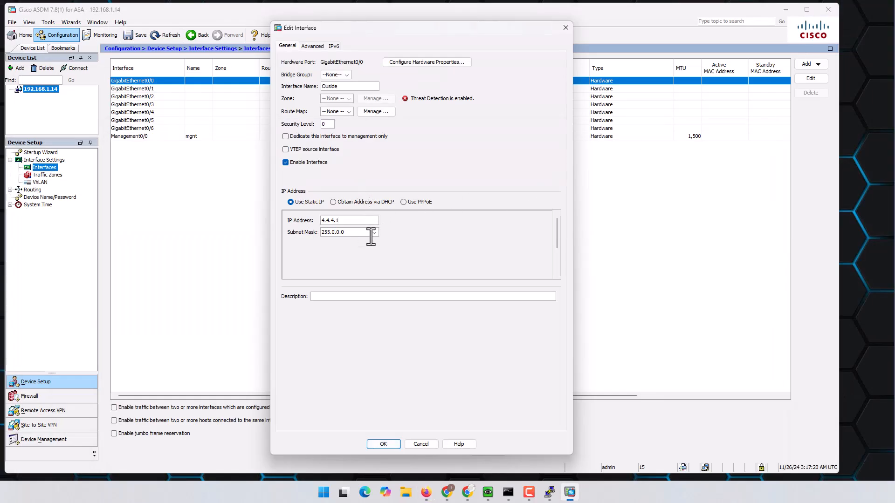
pyautogui.click(374, 232)
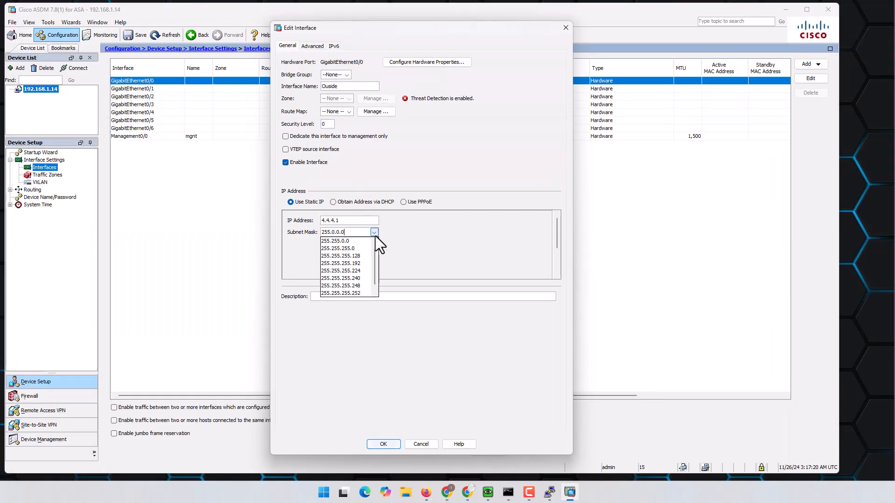
pyautogui.click(361, 247)
pyautogui.click(392, 444)
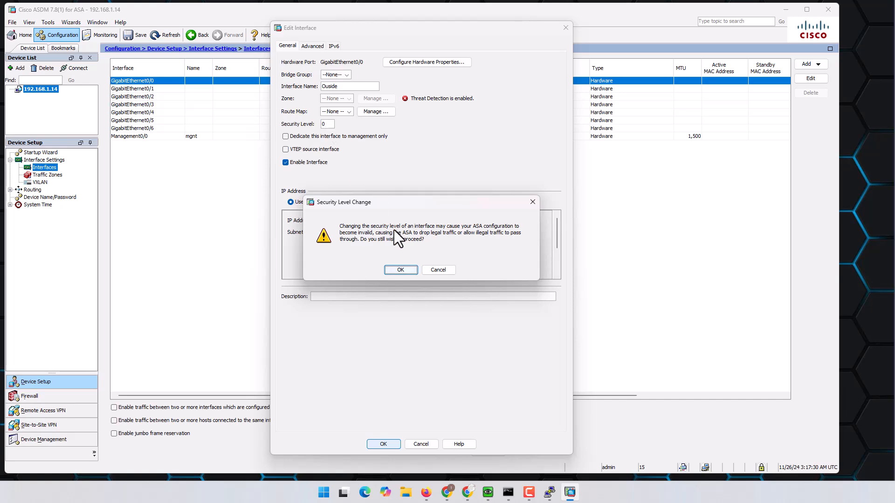
pyautogui.click(394, 270)
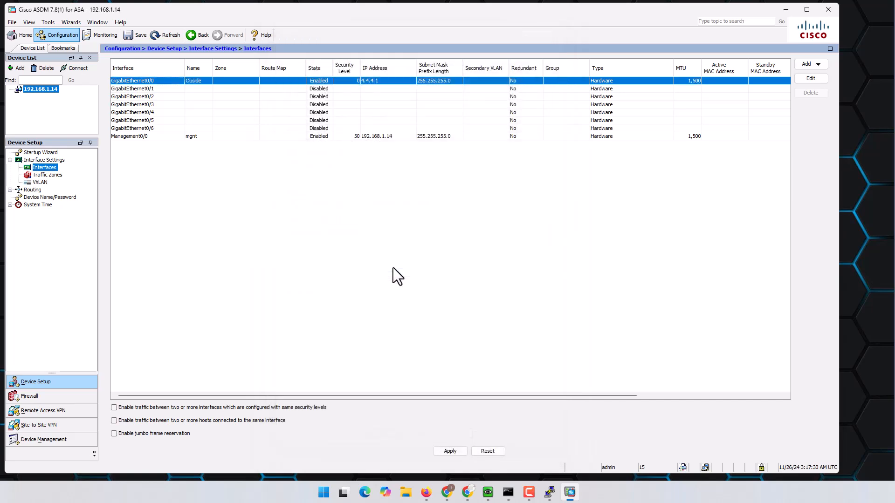
# - Set GigabitEthernet0/1 as enabled interface Insdie with address 172.16.4.1
pyautogui.doubleClick(188, 90)
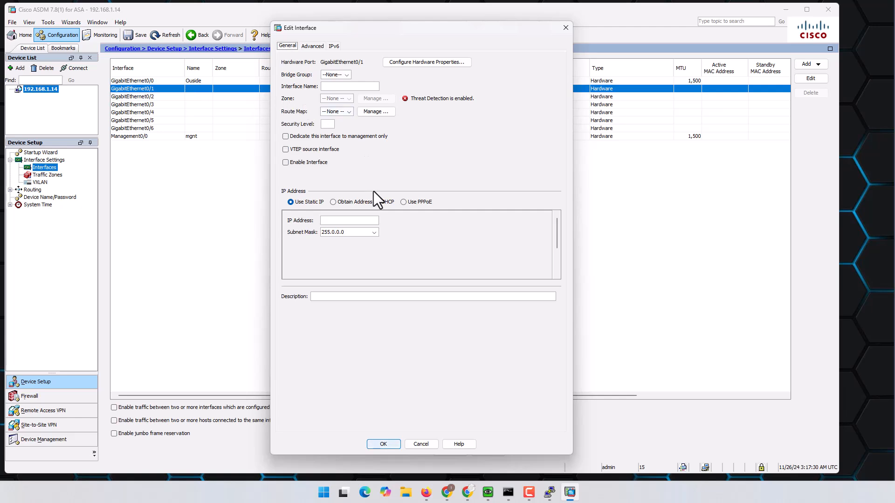
pyautogui.click(343, 86)
pyautogui.write('Insdie')
pyautogui.click(304, 163)
pyautogui.click(339, 219)
pyautogui.write('172.16.4.1')
pyautogui.click(426, 492)
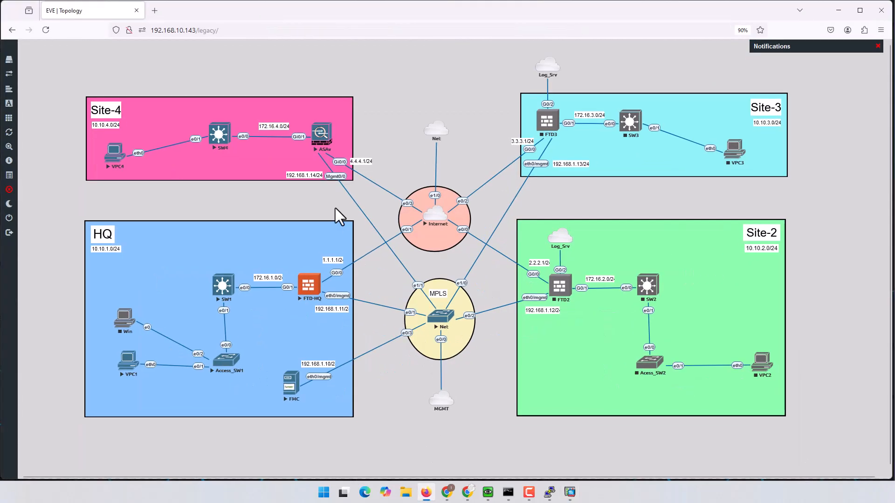
pyautogui.click(426, 492)
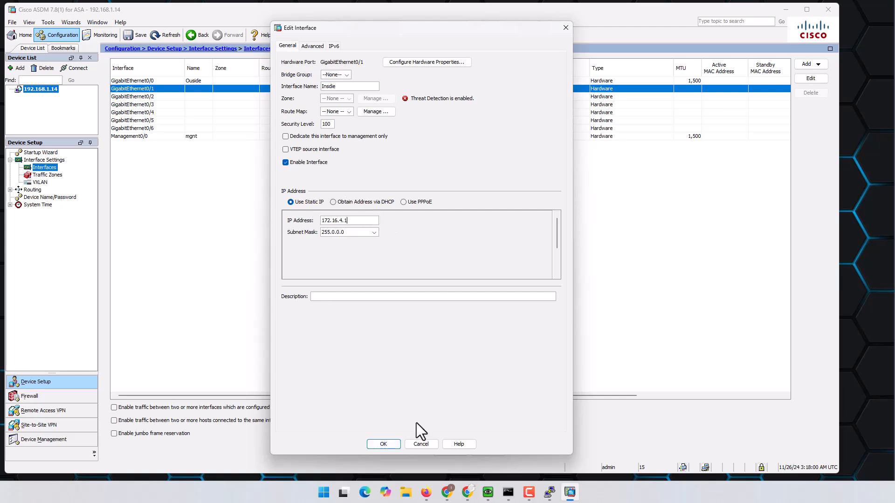
# - Confirm the GigabitEthernet0/1 settings and send both interface changes to the device
pyautogui.click(388, 445)
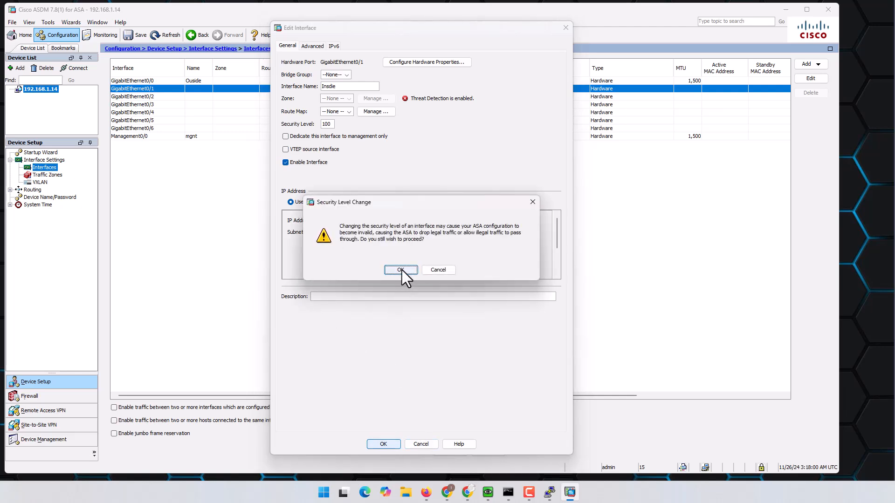
pyautogui.click(401, 270)
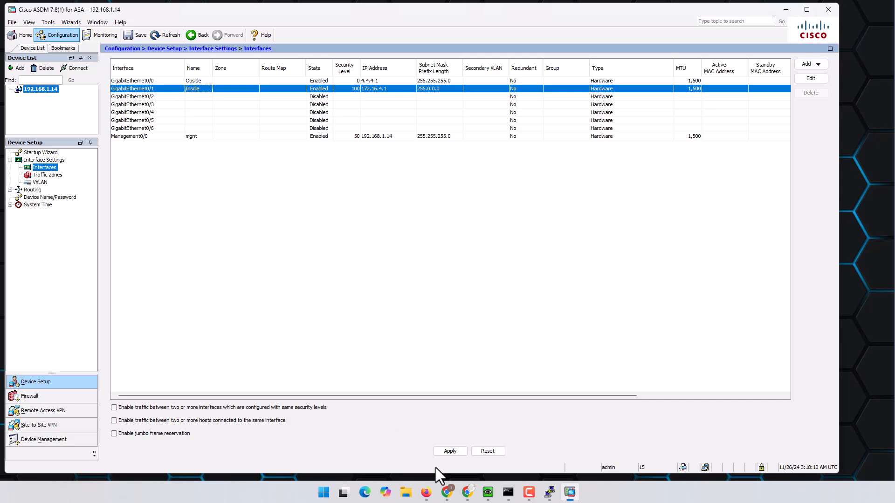
pyautogui.click(451, 452)
pyautogui.click(371, 332)
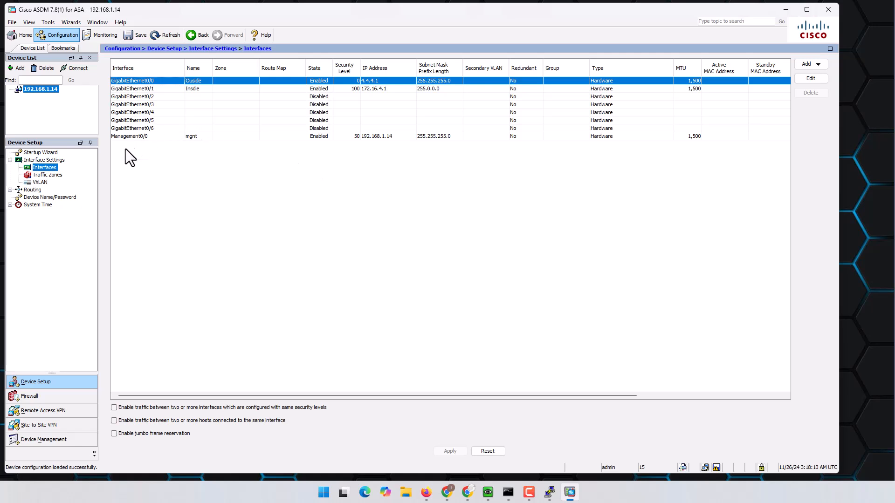
# - Start a new static route on the Ouside interface
pyautogui.click(33, 190)
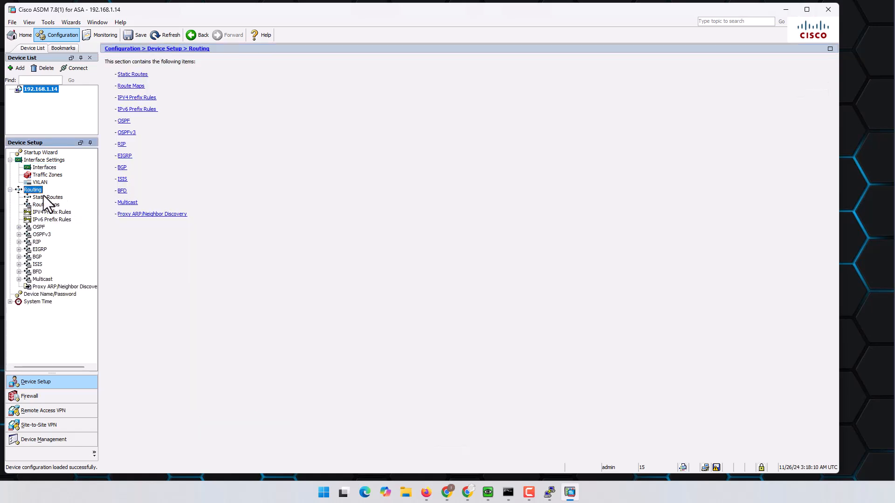
pyautogui.click(46, 198)
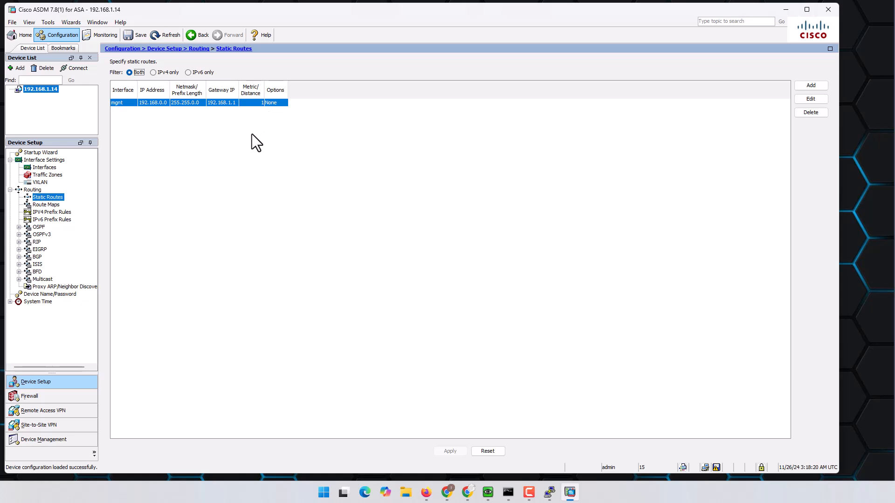
pyautogui.click(811, 86)
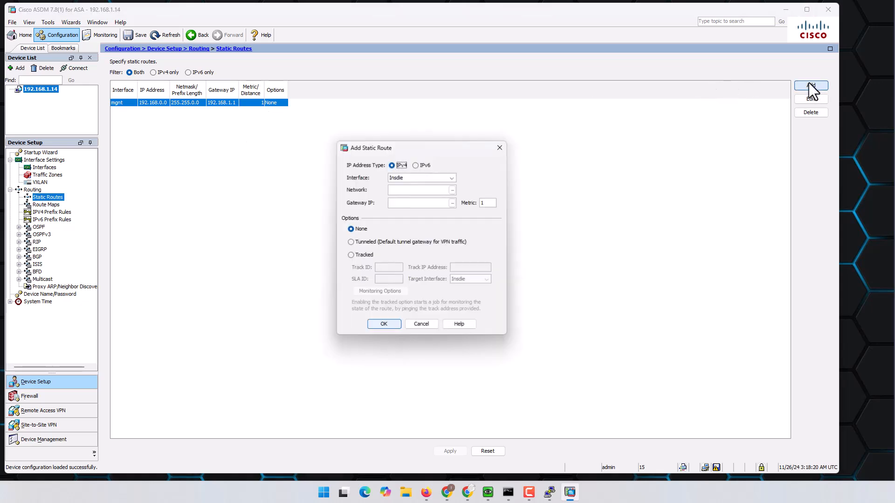
pyautogui.click(453, 177)
pyautogui.click(418, 193)
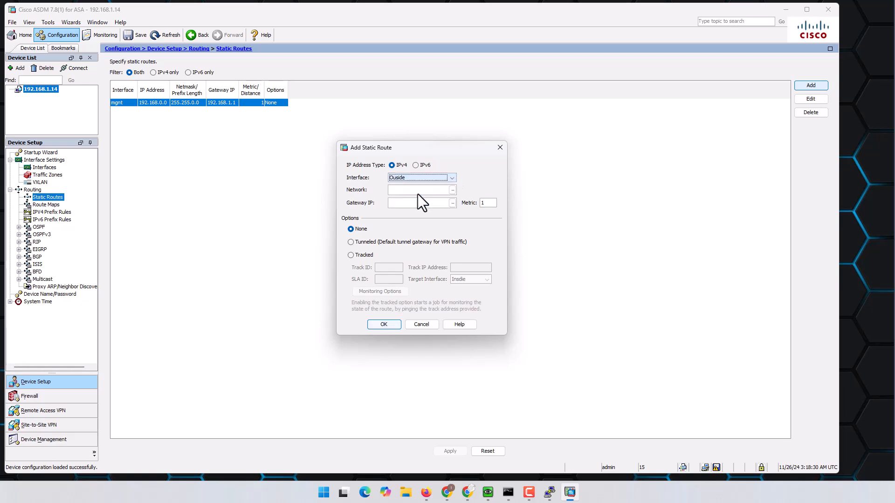
# - Set the route destination any4 with gateway 4.4.4.2, save it, and start another route
pyautogui.click(452, 190)
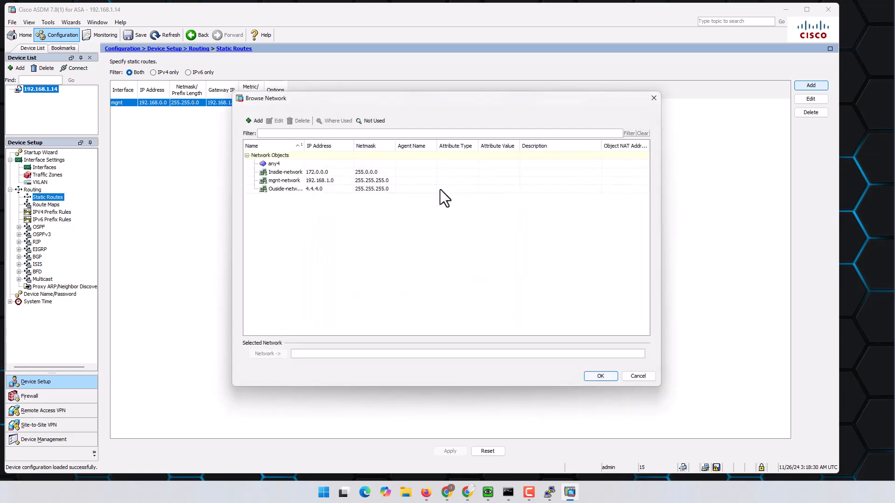
pyautogui.doubleClick(292, 165)
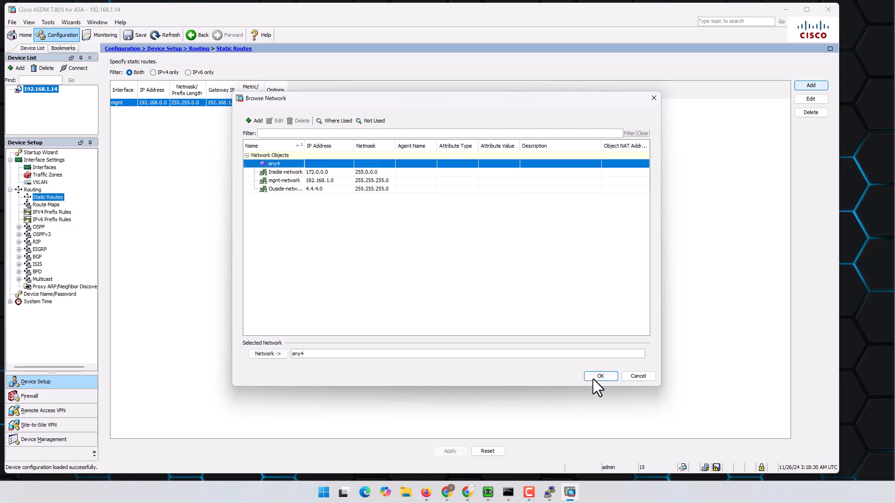
pyautogui.click(599, 377)
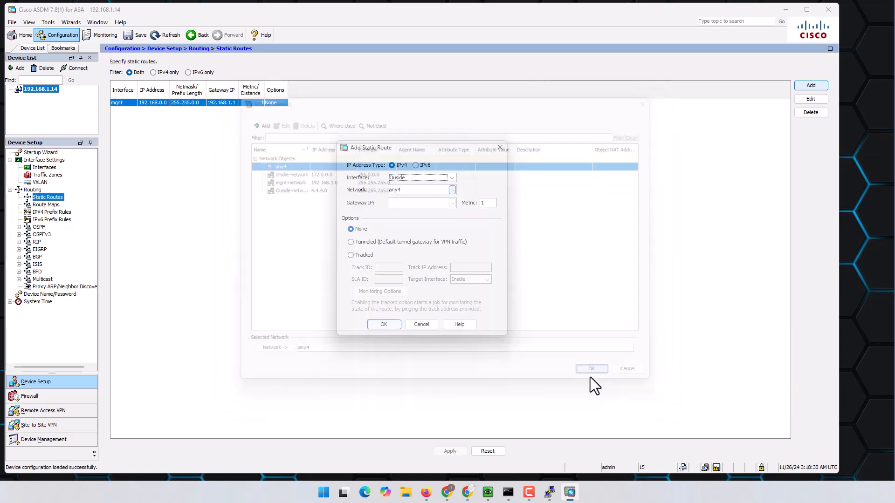
pyautogui.click(424, 205)
pyautogui.write('4.4.4.2')
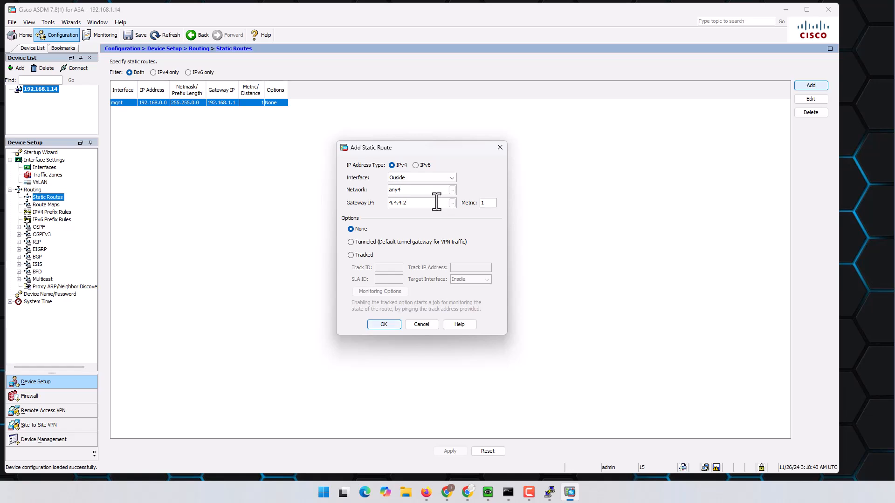
pyautogui.click(389, 323)
pyautogui.click(808, 86)
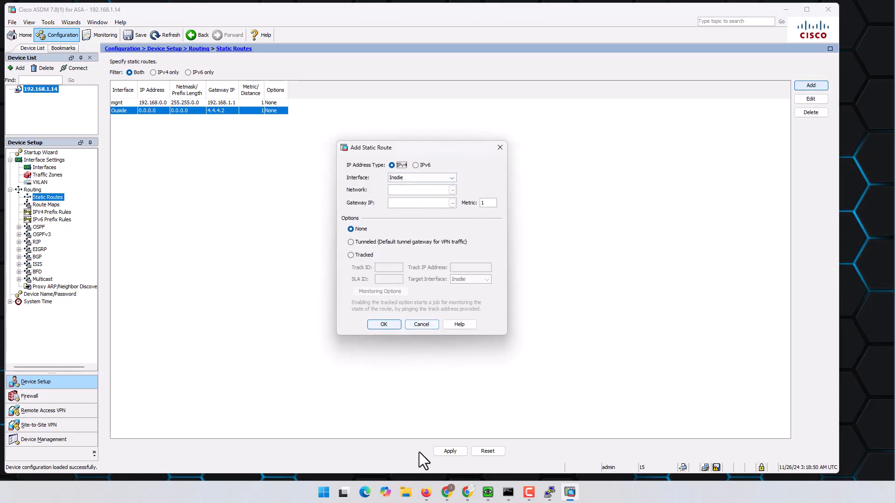
pyautogui.click(425, 493)
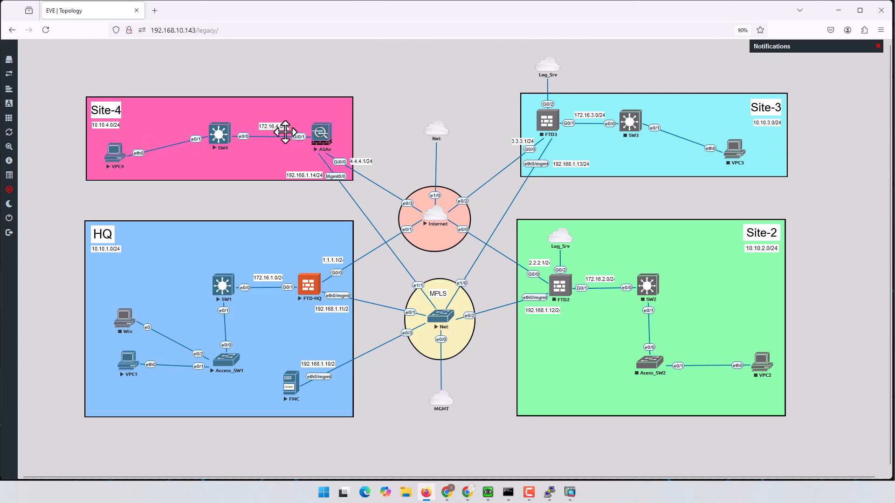
# - Create network object Site4_Network for 10.10.4.0 with mask 255.255.255.0
pyautogui.click(838, 10)
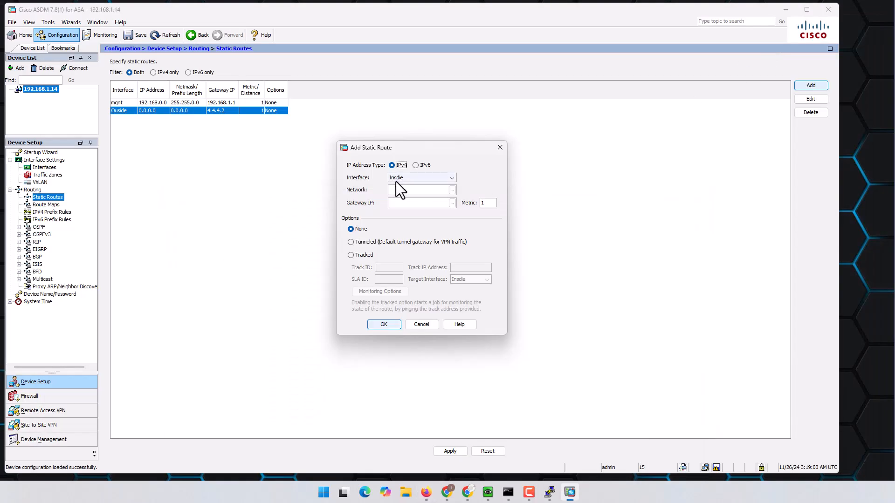
pyautogui.click(453, 189)
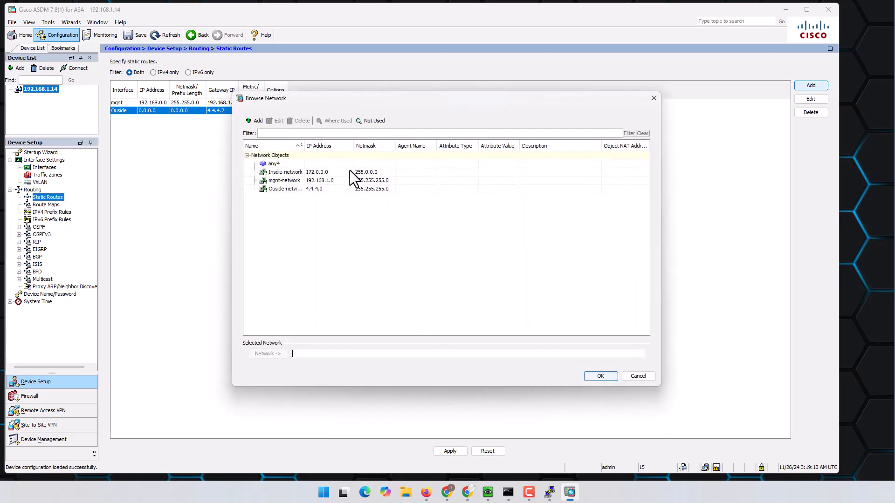
pyautogui.click(258, 121)
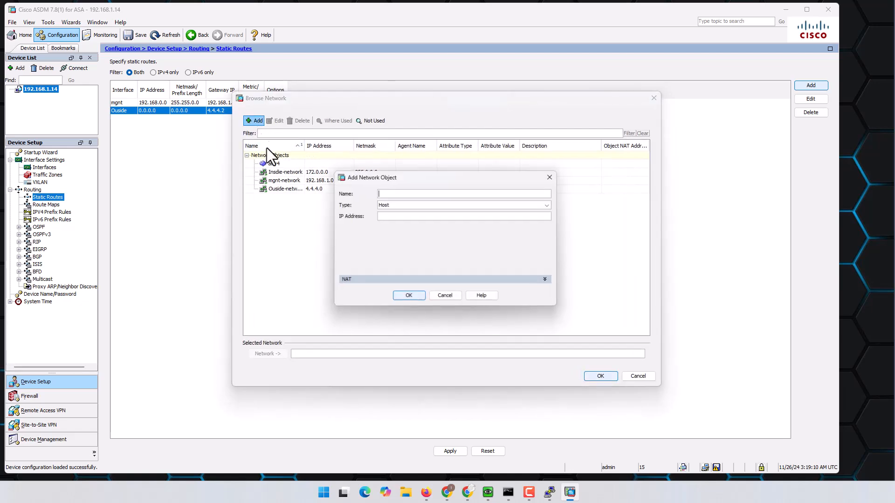
pyautogui.click(405, 200)
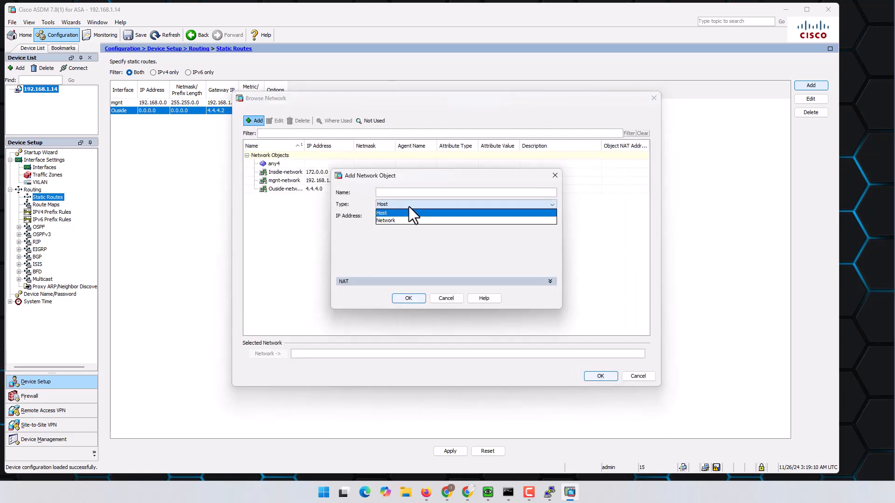
pyautogui.click(421, 217)
pyautogui.click(415, 192)
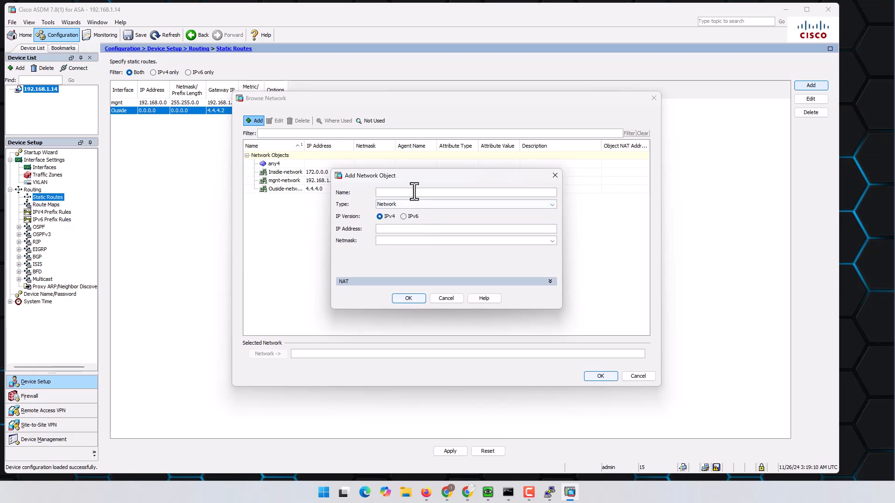
pyautogui.write('Site4')
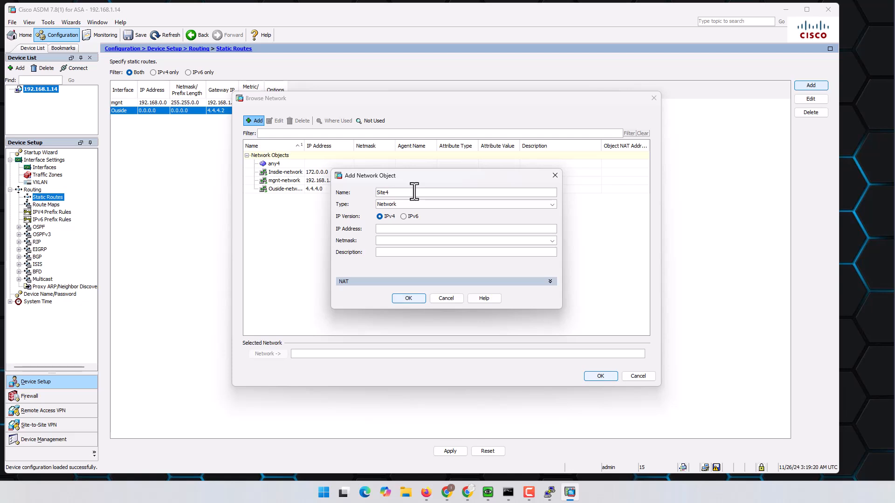
pyautogui.write('_Network')
pyautogui.click(402, 229)
pyautogui.write('10.10.4.0')
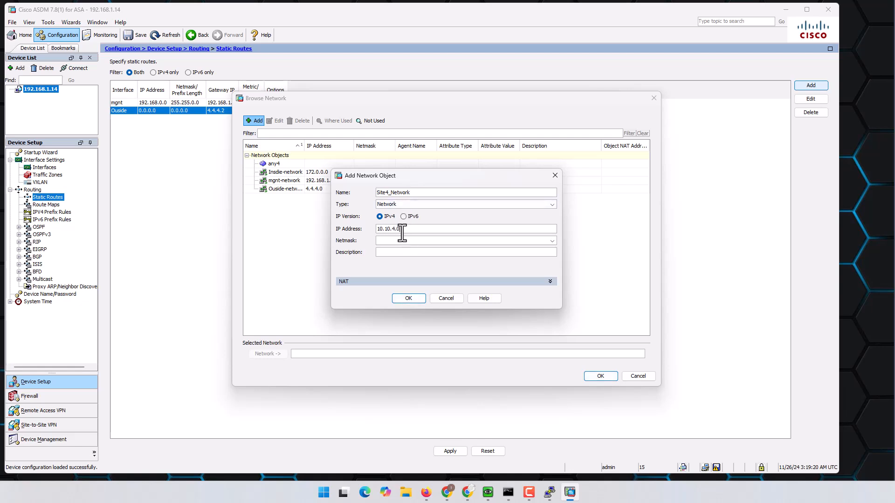
pyautogui.click(552, 240)
pyautogui.click(455, 250)
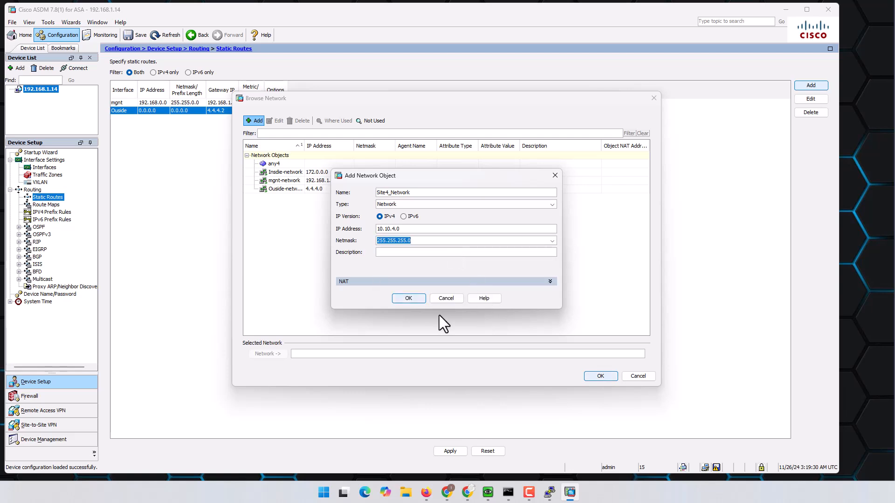
pyautogui.click(414, 300)
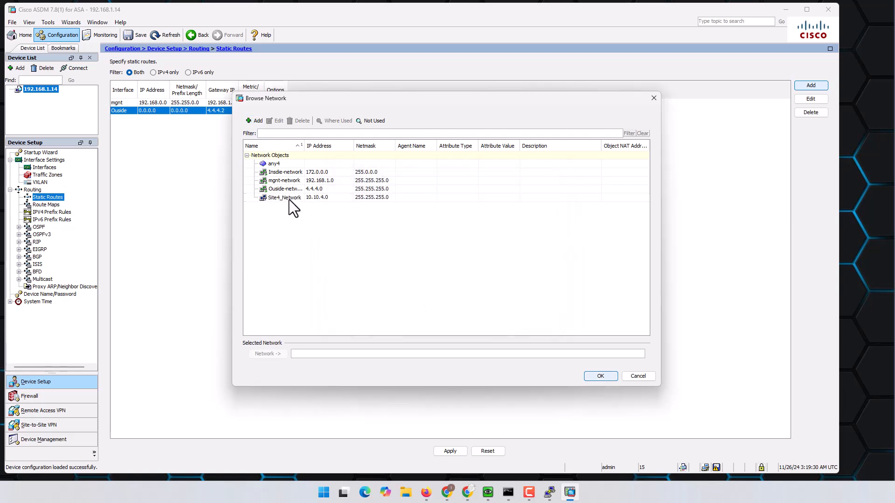
# - Route Site4_Network through gateway 172.16.4.2 and save the route
pyautogui.click(289, 199)
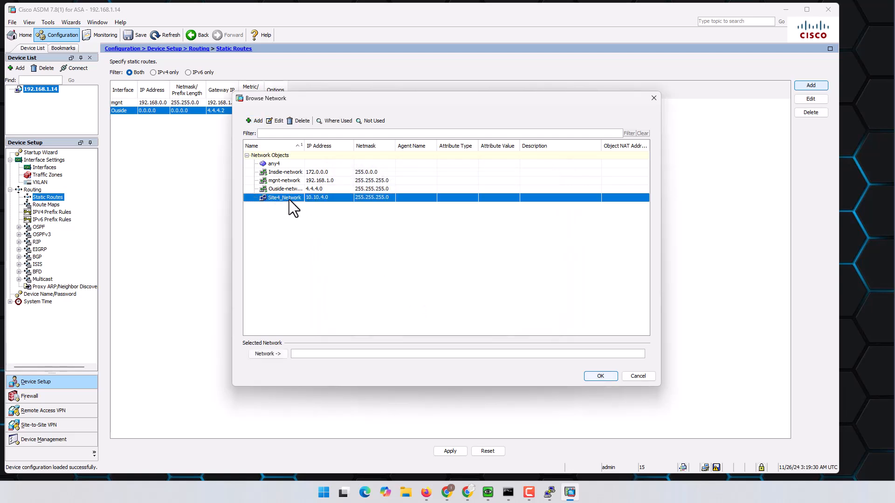
pyautogui.click(600, 376)
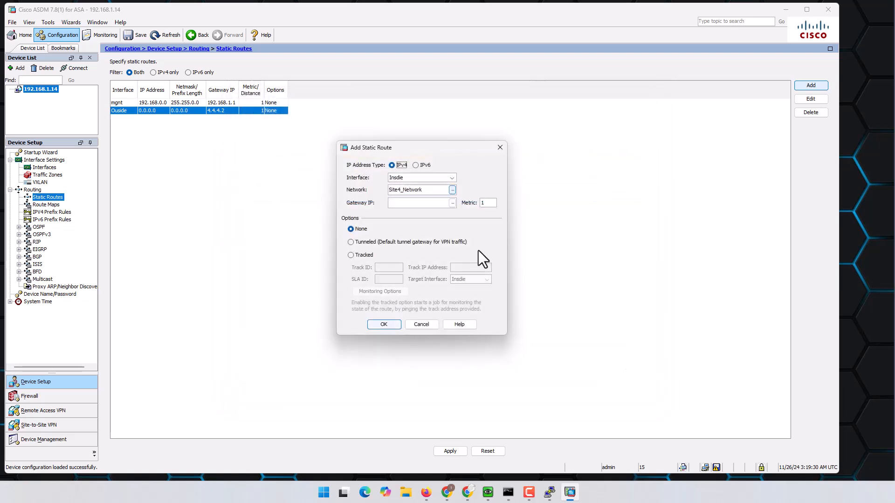
pyautogui.click(439, 204)
pyautogui.write('172.16.14.2')
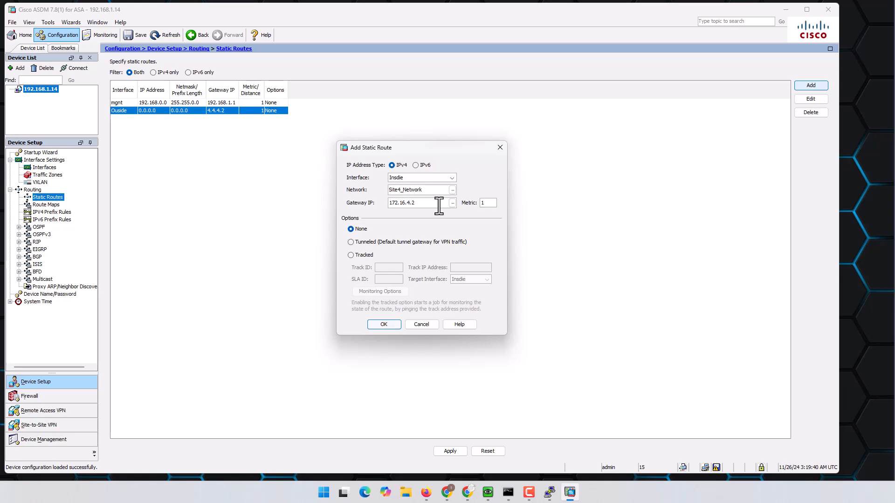
pyautogui.click(426, 493)
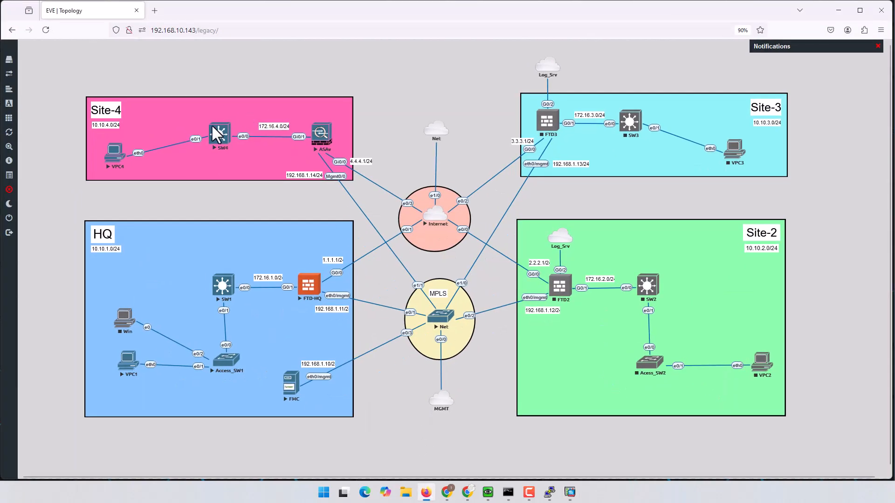
pyautogui.click(838, 10)
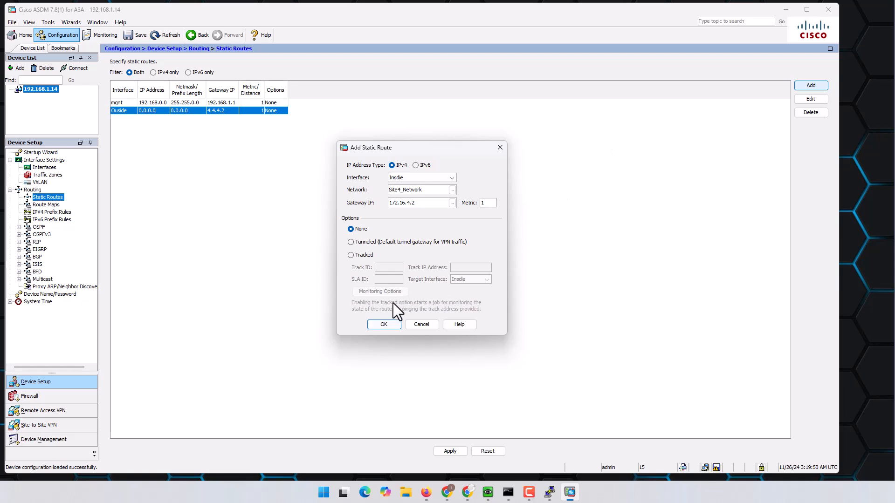
pyautogui.click(389, 326)
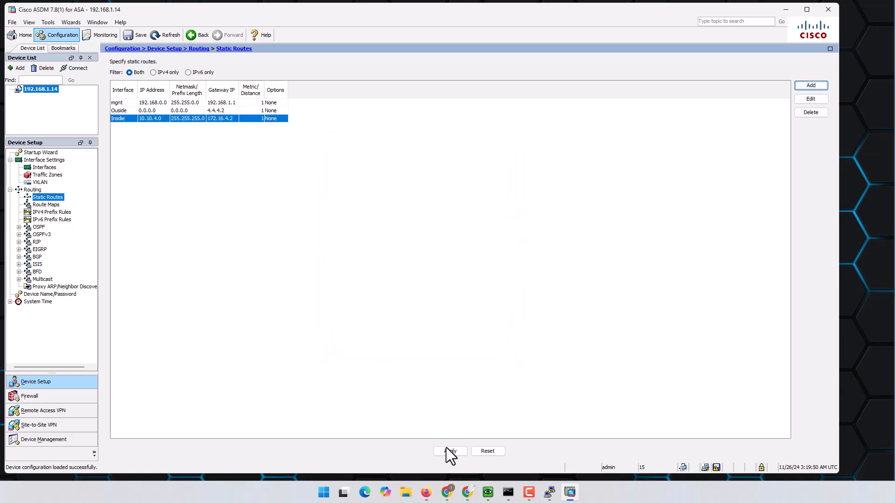
# - Apply and send the route changes to the ASAv
pyautogui.click(446, 450)
pyautogui.click(378, 334)
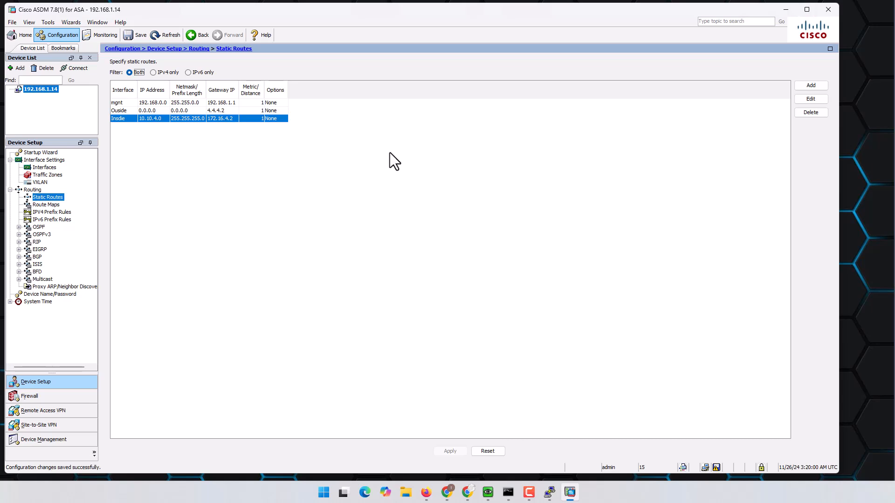
pyautogui.click(448, 490)
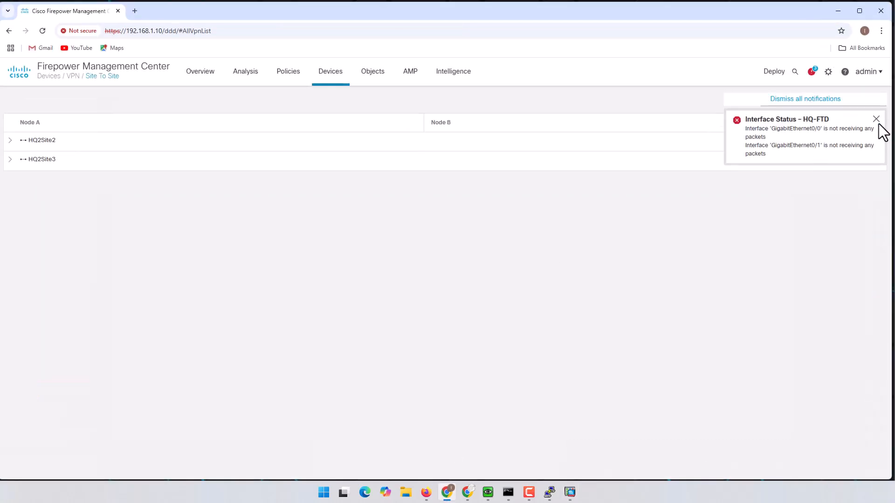
# - Dismiss the HQ-FTD interface status alert and reload the Site To Site VPN list
pyautogui.click(877, 124)
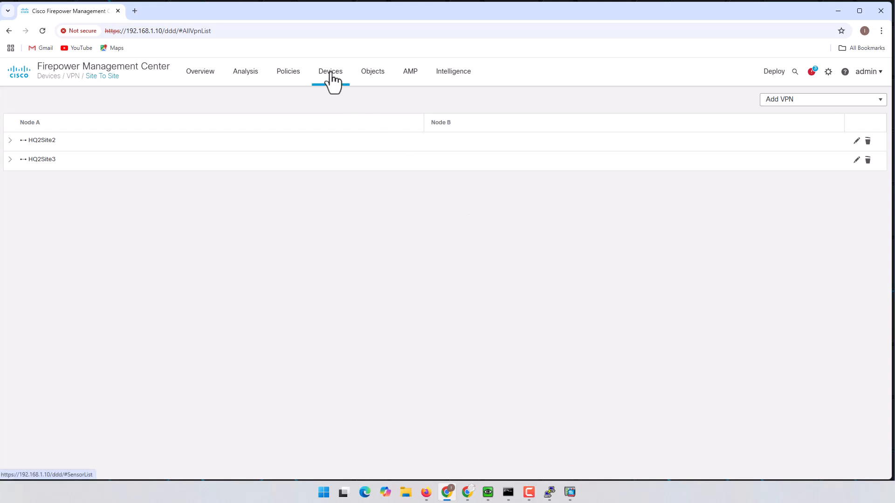
pyautogui.moveTo(331, 86)
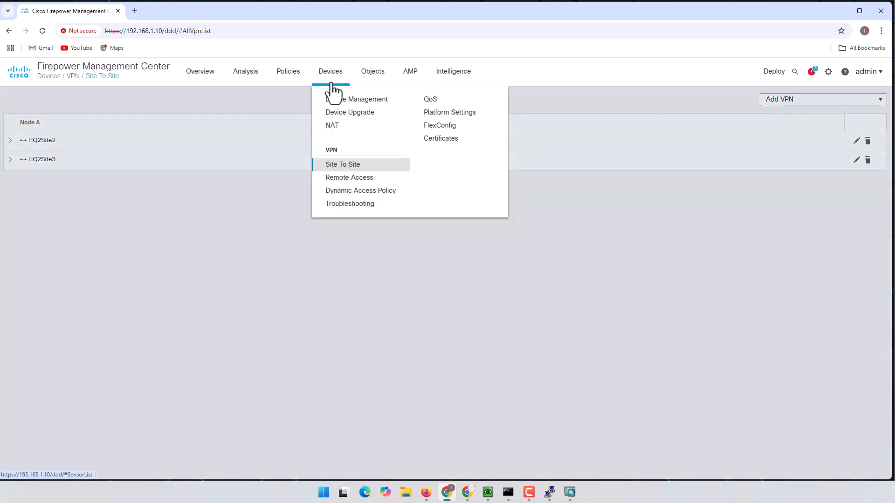
pyautogui.click(348, 168)
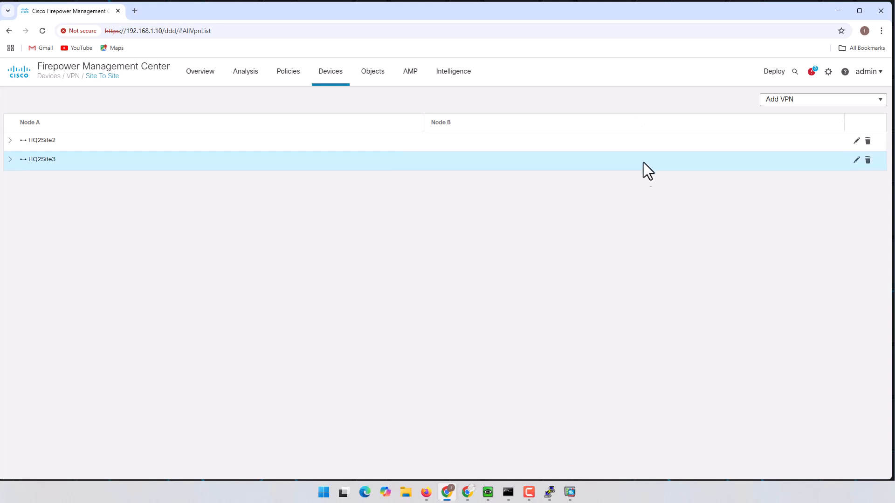
# - Start a new Firepower Threat Defense VPN topology named HQ_Site4
pyautogui.click(781, 111)
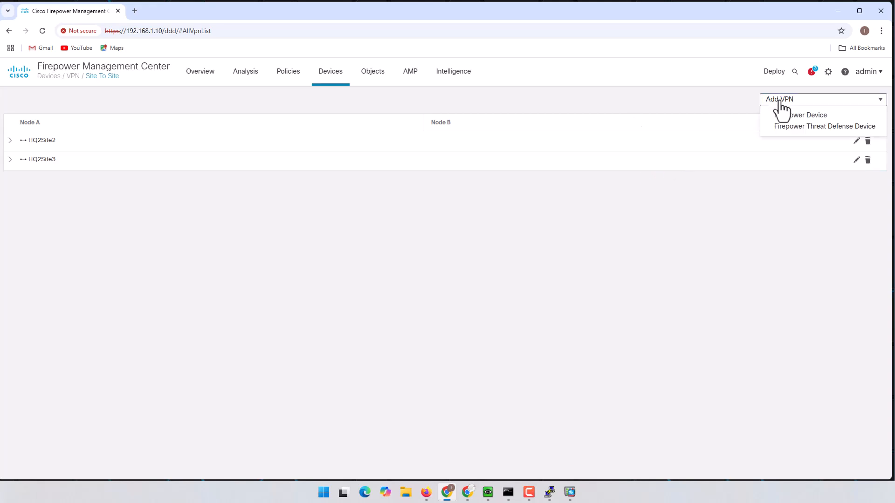
pyautogui.click(813, 130)
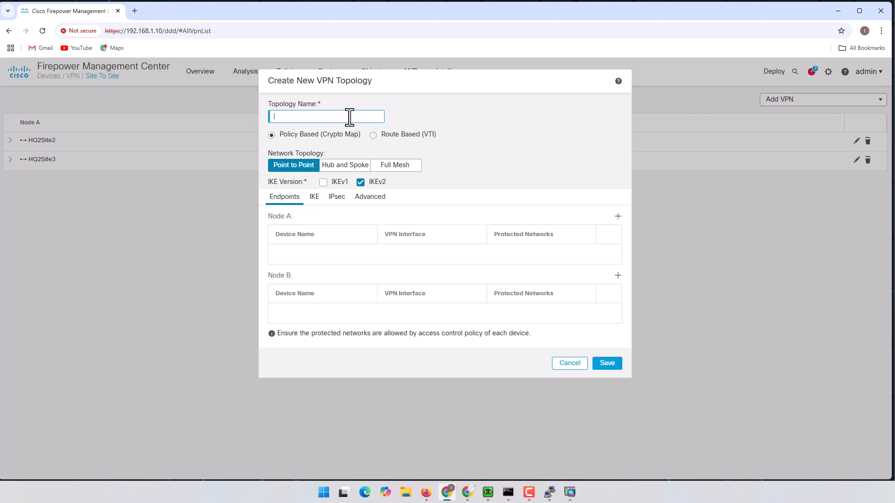
pyautogui.click(349, 117)
pyautogui.write('HQ_Site')
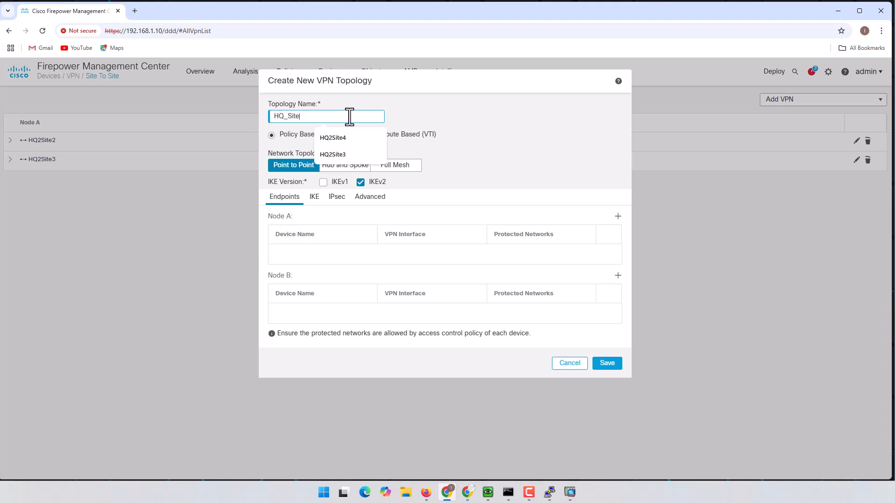
pyautogui.write('4')
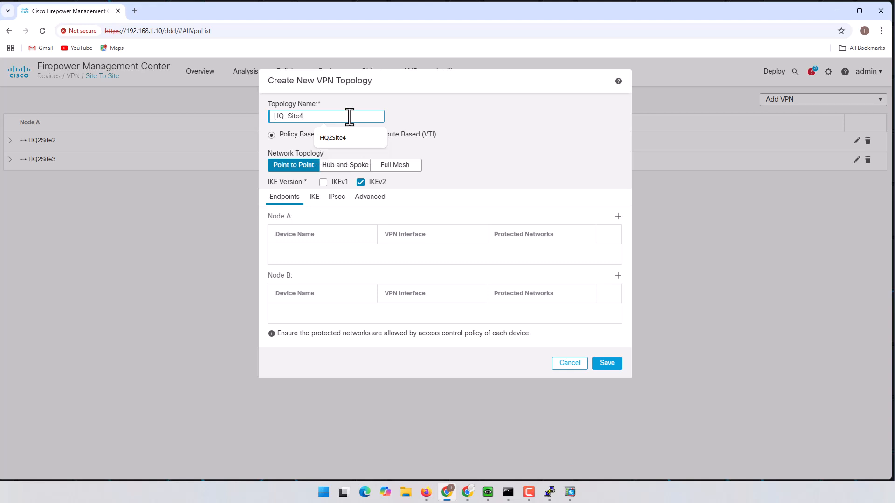
pyautogui.click(525, 123)
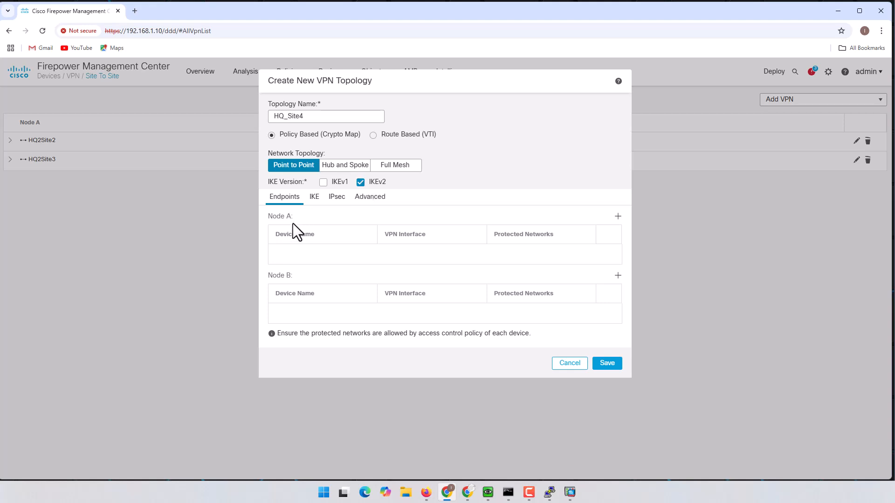
# - Set the Node A endpoint to HQ-FTD on its Outside interface (1.1.1.1)
pyautogui.click(618, 217)
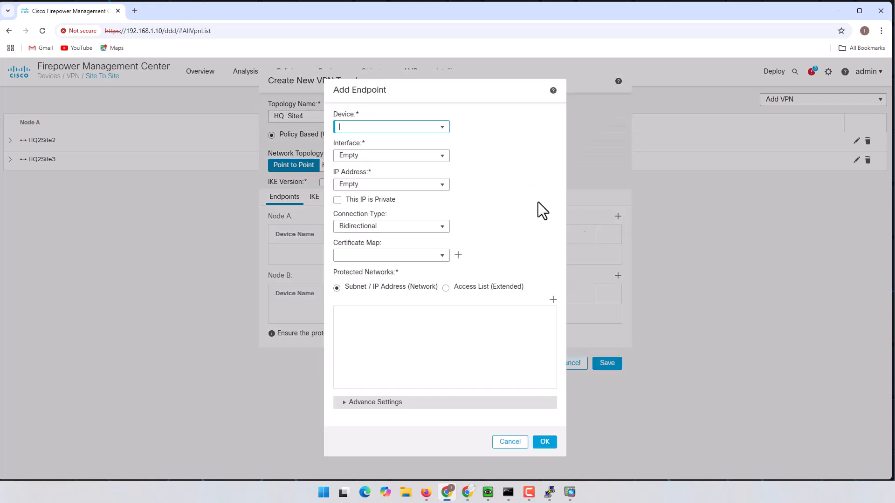
pyautogui.click(443, 128)
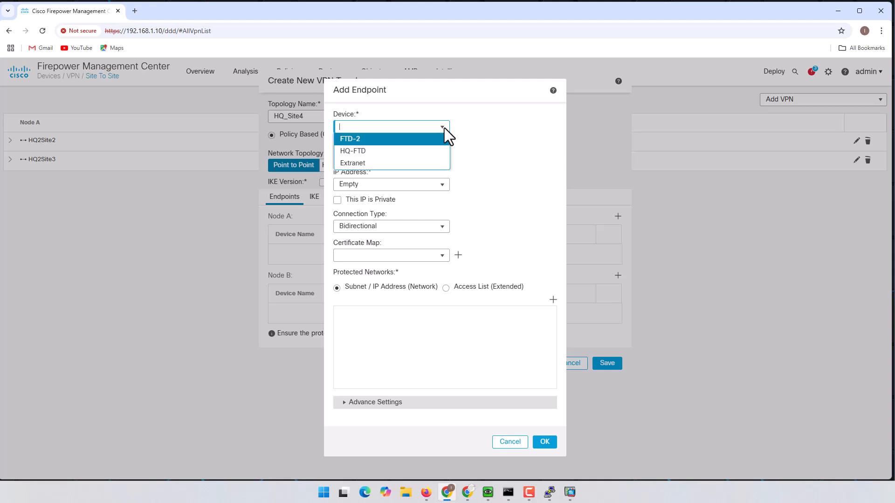
pyautogui.click(388, 149)
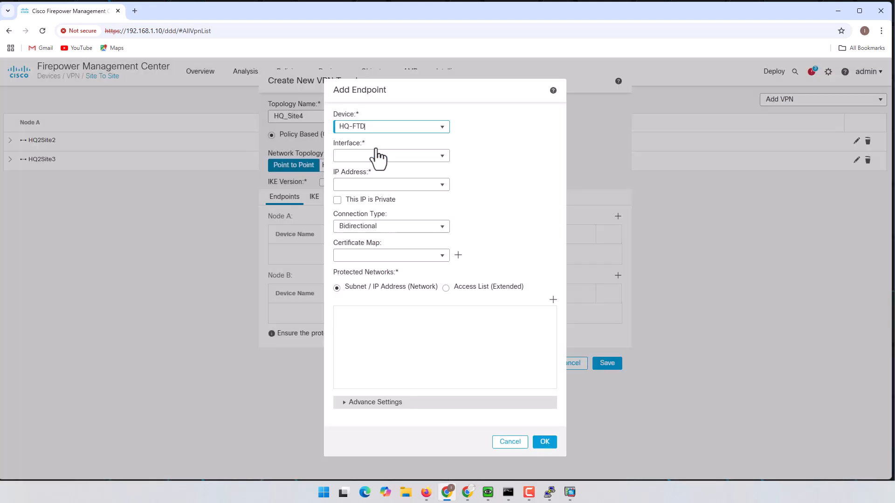
pyautogui.click(443, 157)
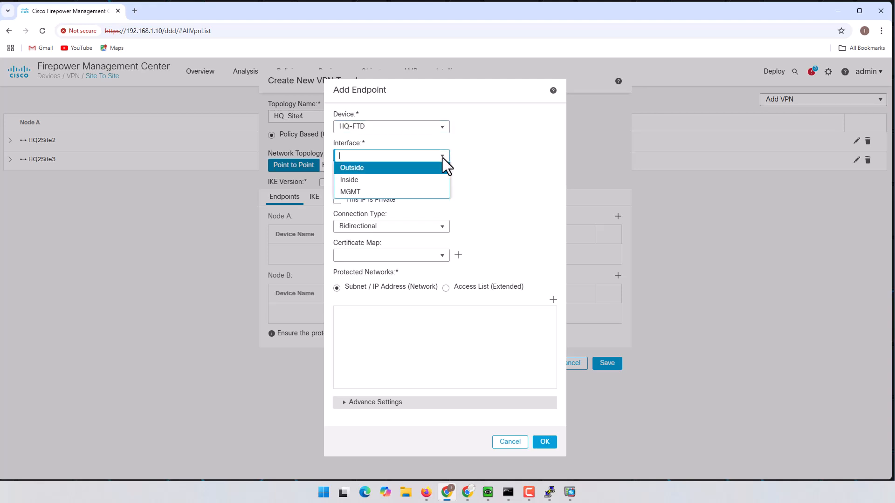
pyautogui.click(361, 168)
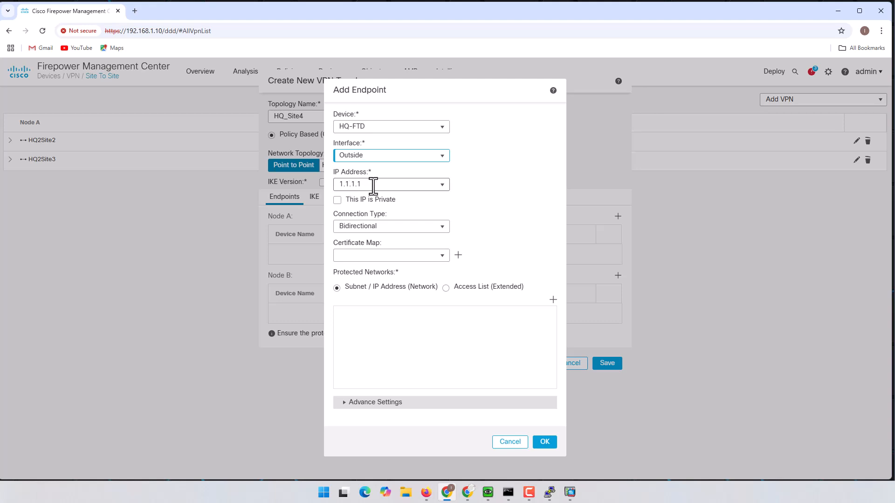
pyautogui.click(374, 185)
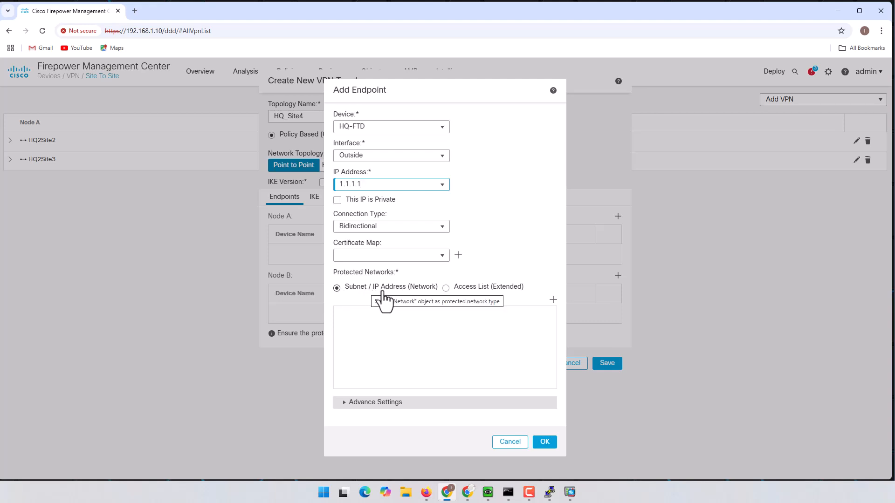
# - Add HQ as Node A's protected network and save the endpoint
pyautogui.click(553, 300)
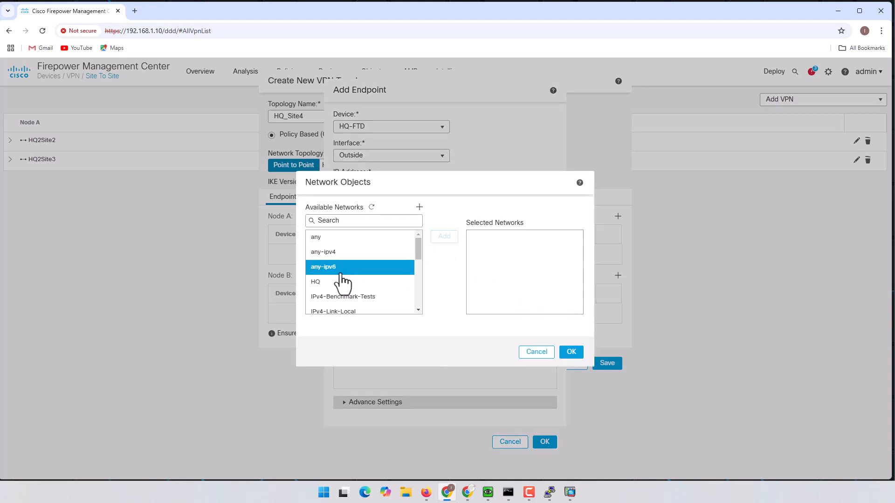
pyautogui.click(356, 283)
pyautogui.click(445, 237)
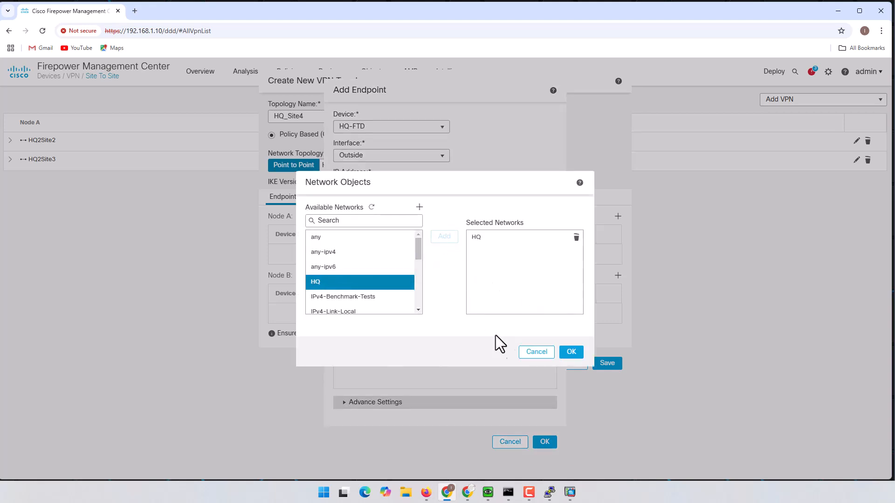
pyautogui.click(570, 353)
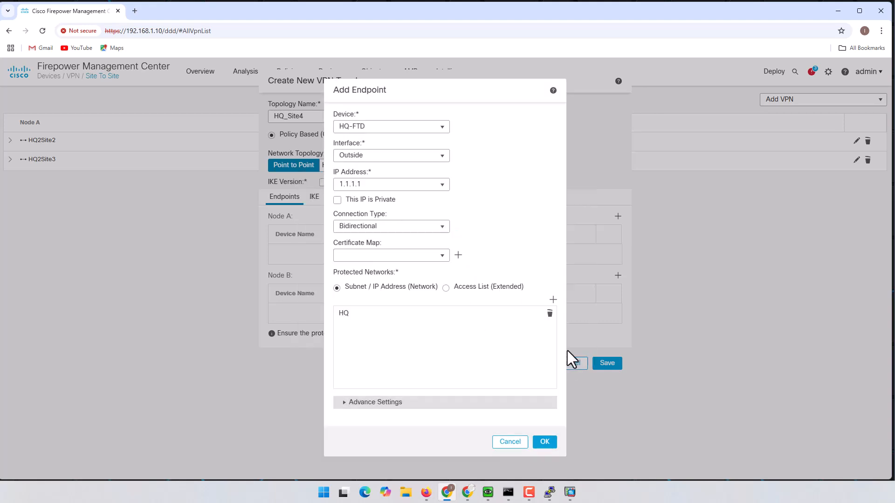
pyautogui.click(544, 444)
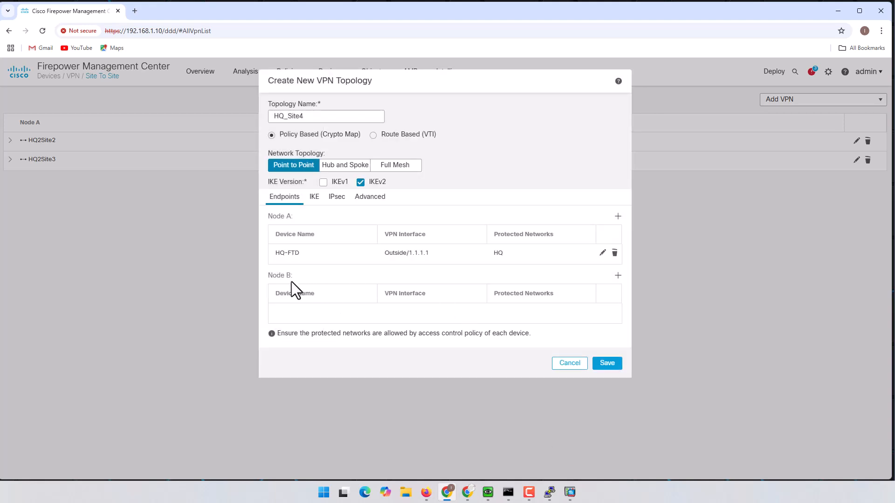
# - Set Node B to an Extranet device named ASAv_Site4 at 4.4.4.1
pyautogui.click(617, 276)
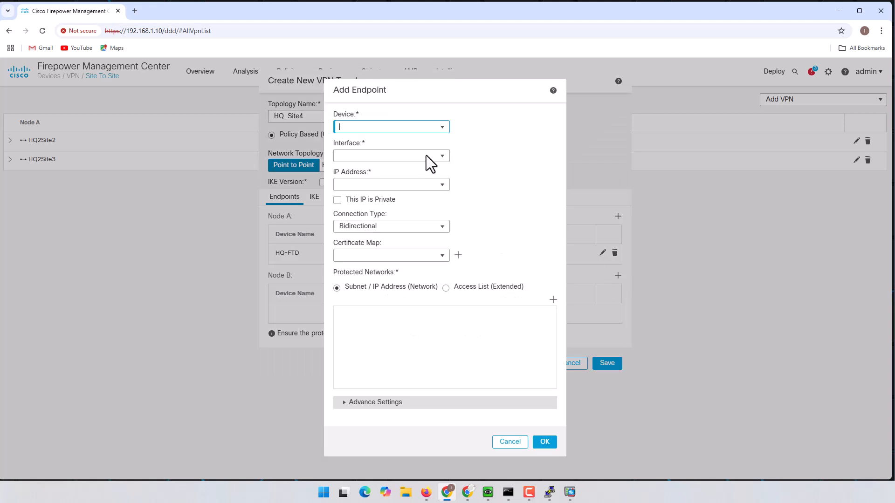
pyautogui.click(438, 127)
pyautogui.click(418, 149)
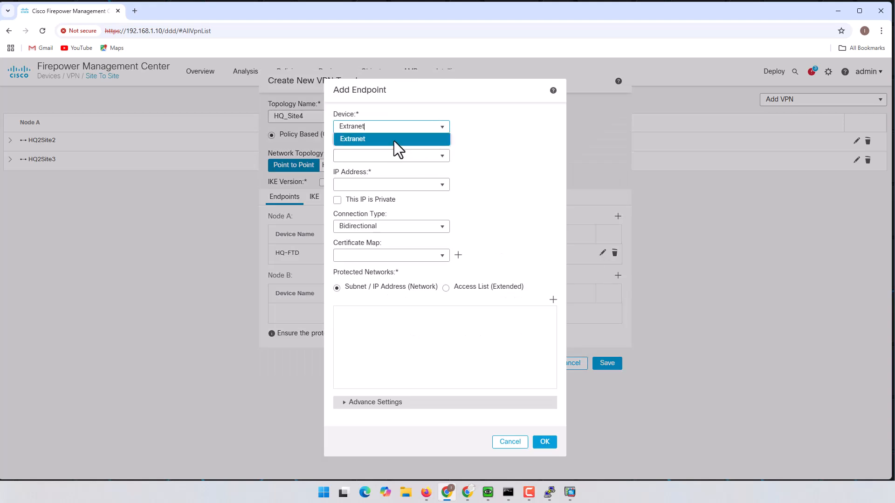
pyautogui.click(394, 140)
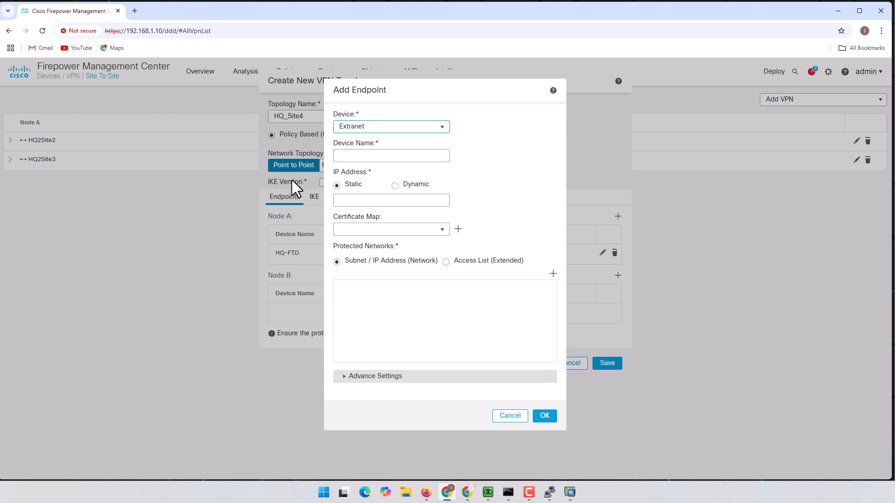
pyautogui.click(405, 155)
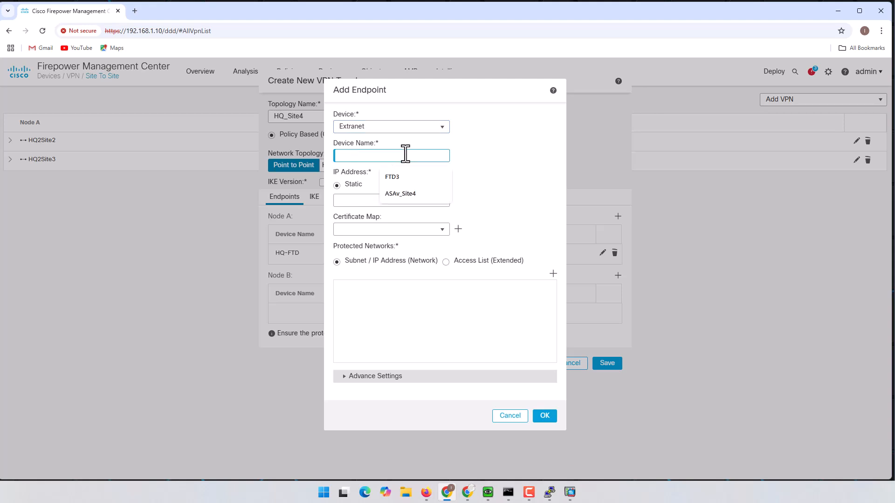
pyautogui.click(413, 194)
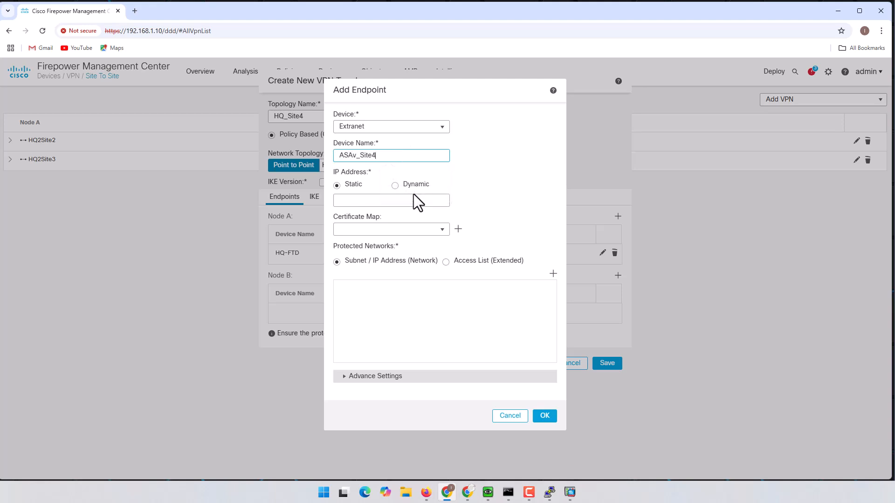
pyautogui.click(378, 200)
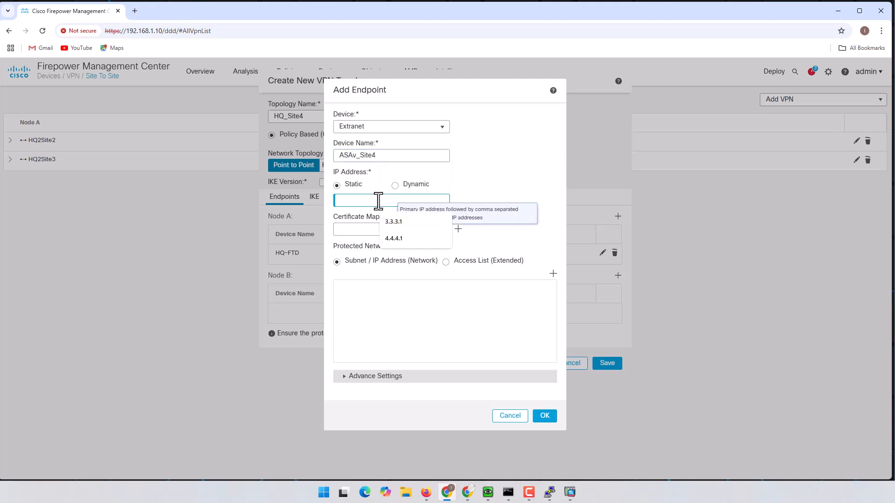
pyautogui.click(418, 241)
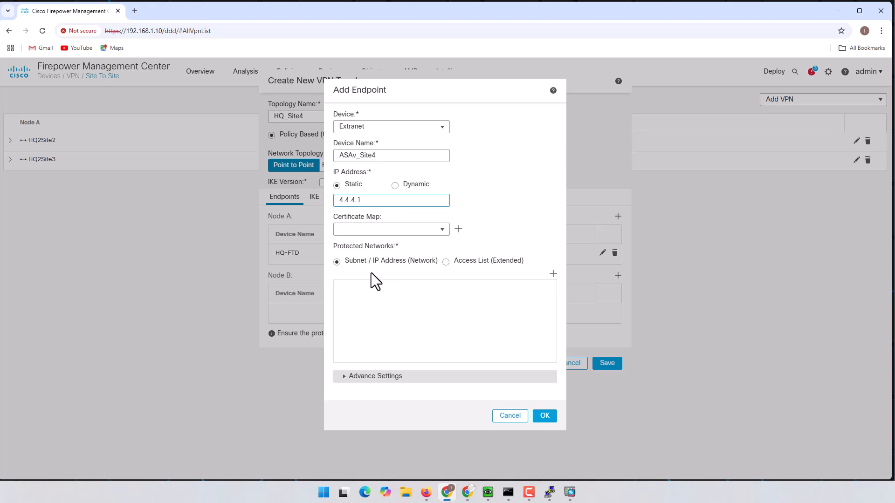
# - Add Site4Network (10.10.4.0/24) as Node B's protected network and save the endpoint
pyautogui.click(552, 274)
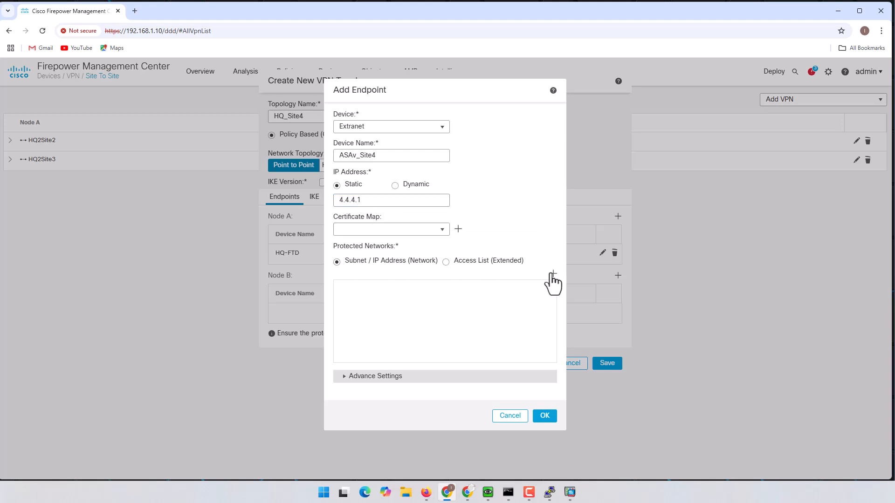
pyautogui.click(570, 347)
pyautogui.click(553, 275)
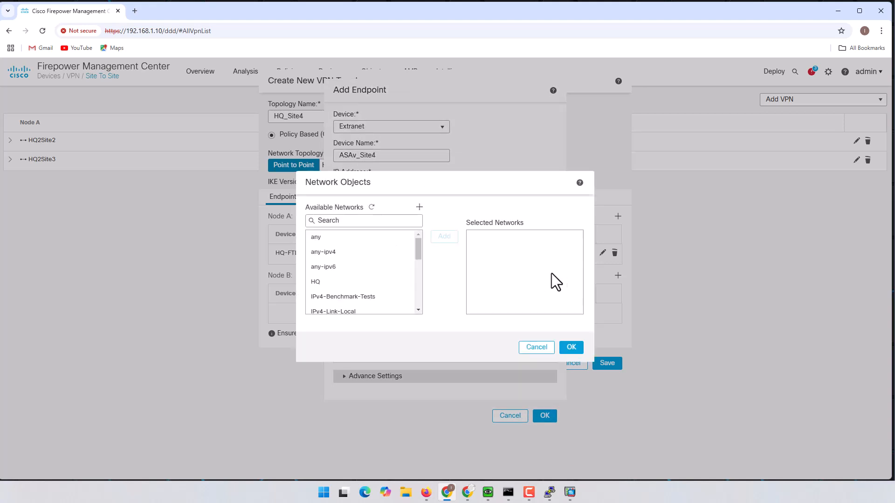
pyautogui.moveTo(417, 247); pyautogui.dragTo(417, 303)
pyautogui.click(372, 307)
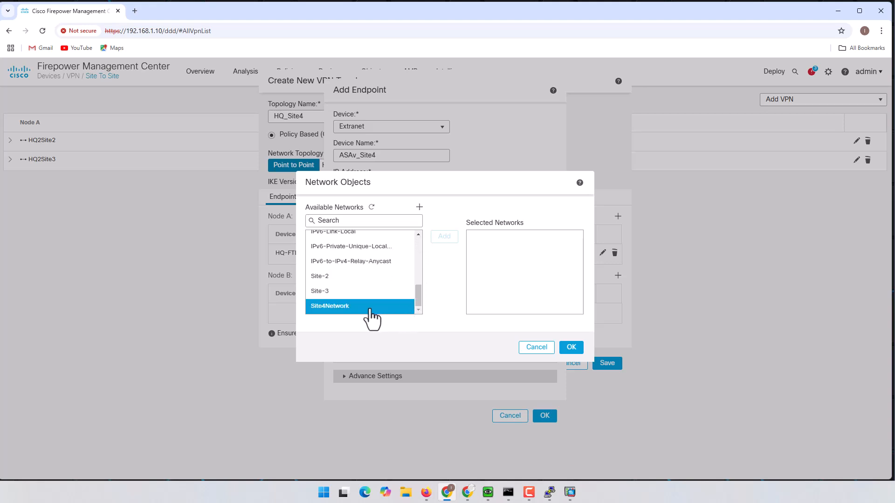
pyautogui.click(337, 308)
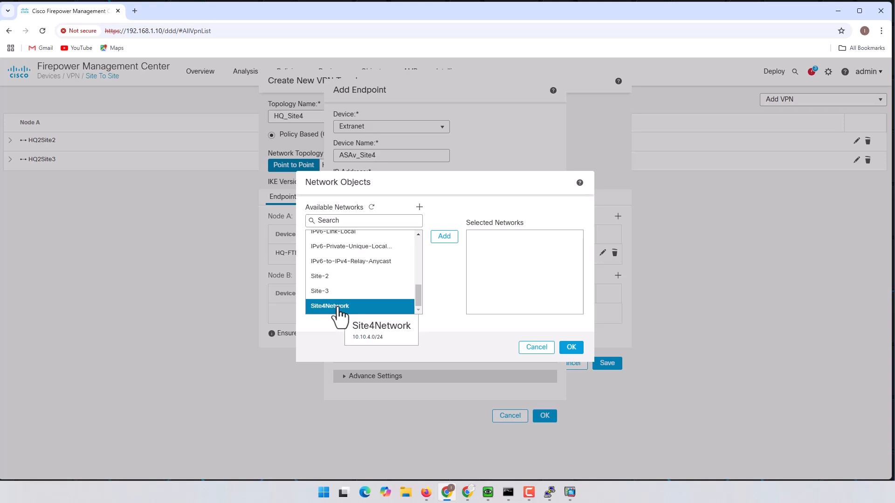
pyautogui.click(440, 236)
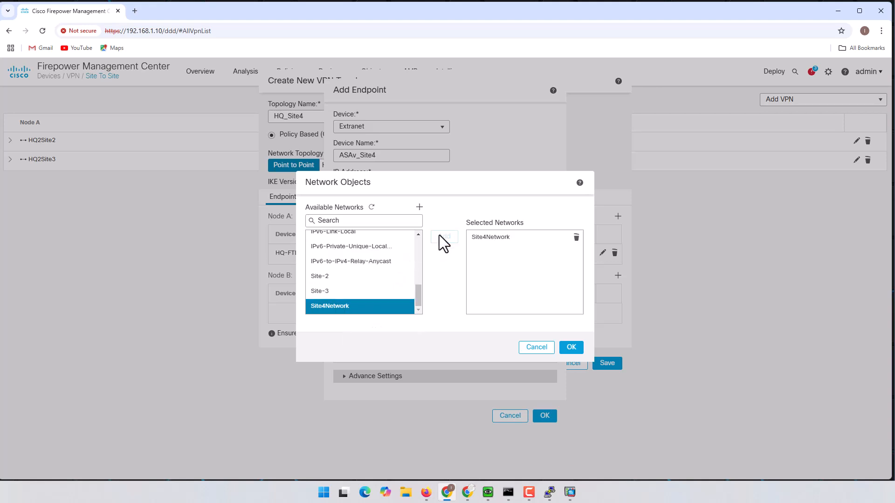
pyautogui.click(572, 347)
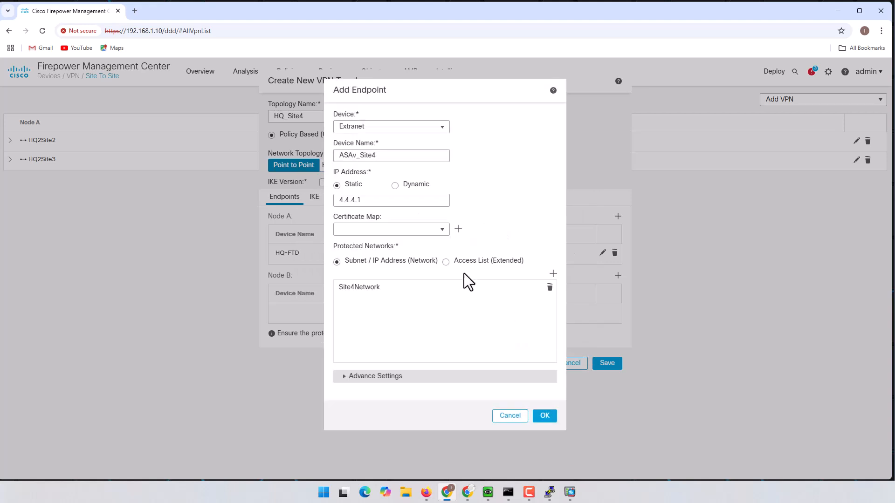
pyautogui.click(546, 417)
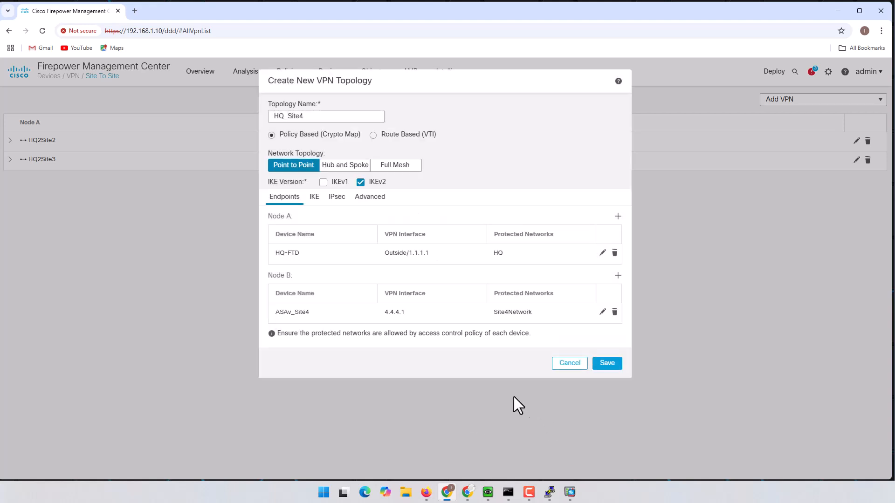
# - On the IKE tab, review the IKEv2 policies, keeping DES-SHA-SHA-LATEST, and begin a new IKEv2 policy
pyautogui.click(315, 198)
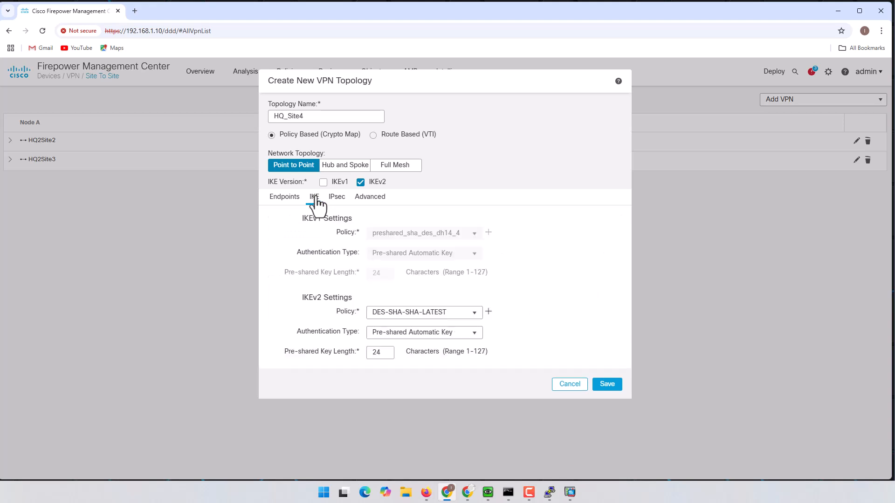
pyautogui.click(473, 312)
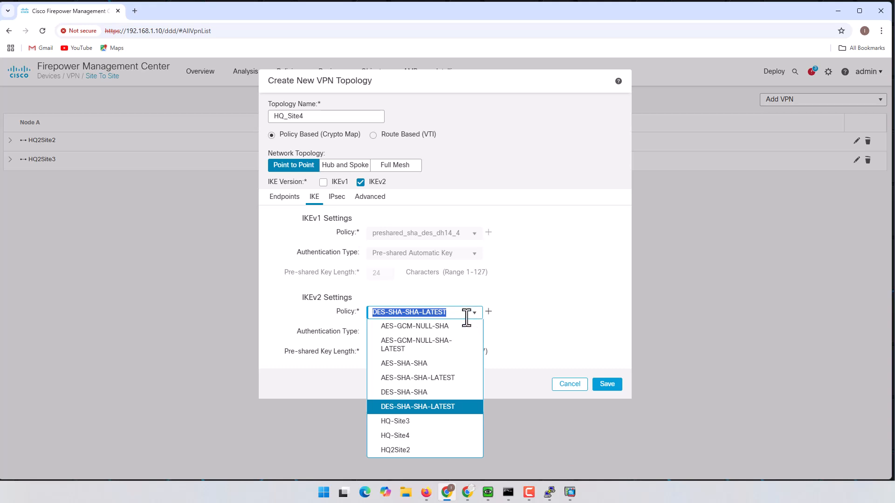
pyautogui.click(518, 296)
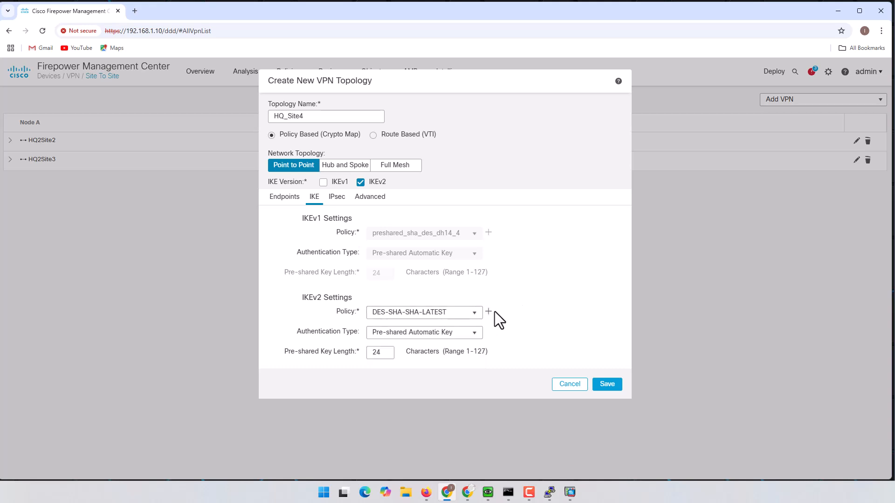
pyautogui.click(472, 314)
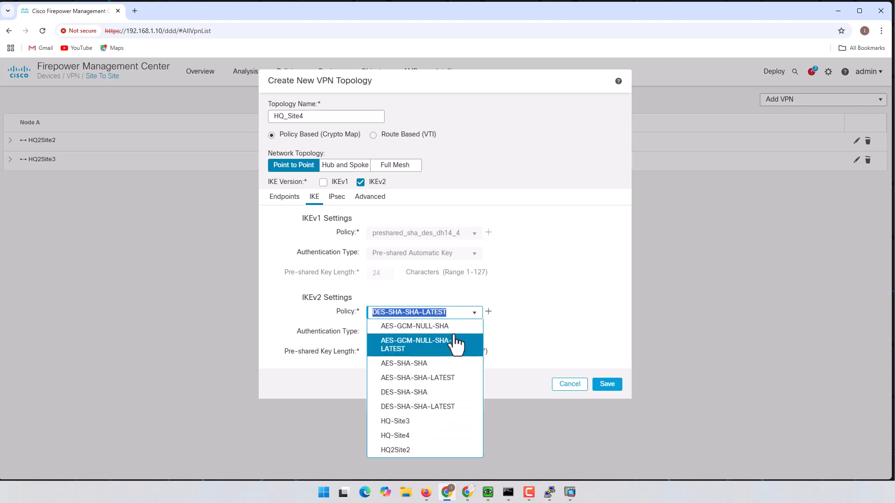
pyautogui.click(503, 318)
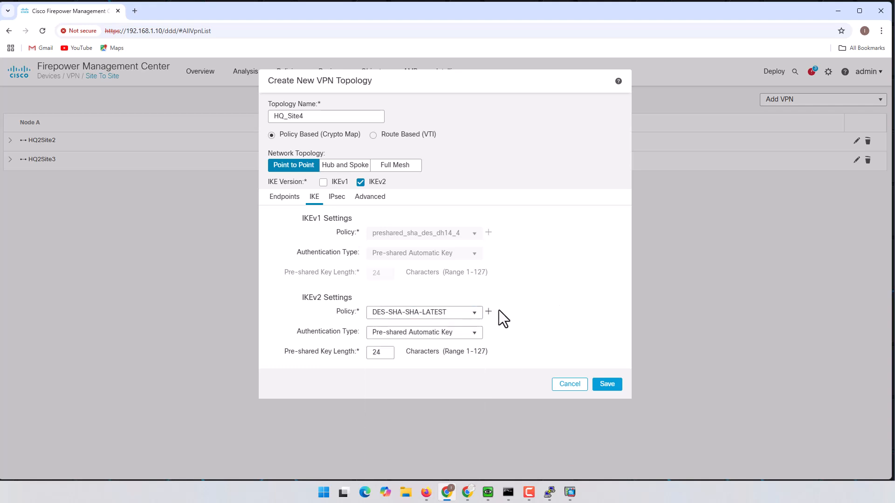
pyautogui.click(488, 312)
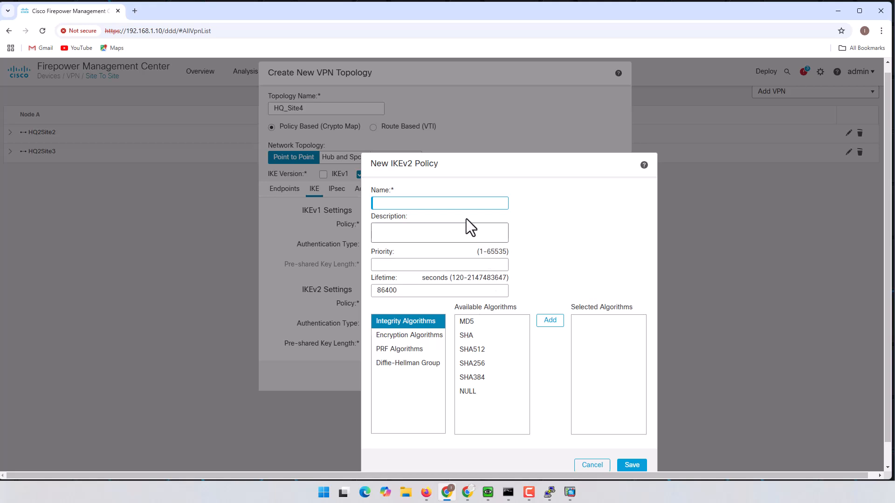
# - Name the new IKEv2 policy HQ_Site4, fixing the dash to an underscore
pyautogui.click(448, 202)
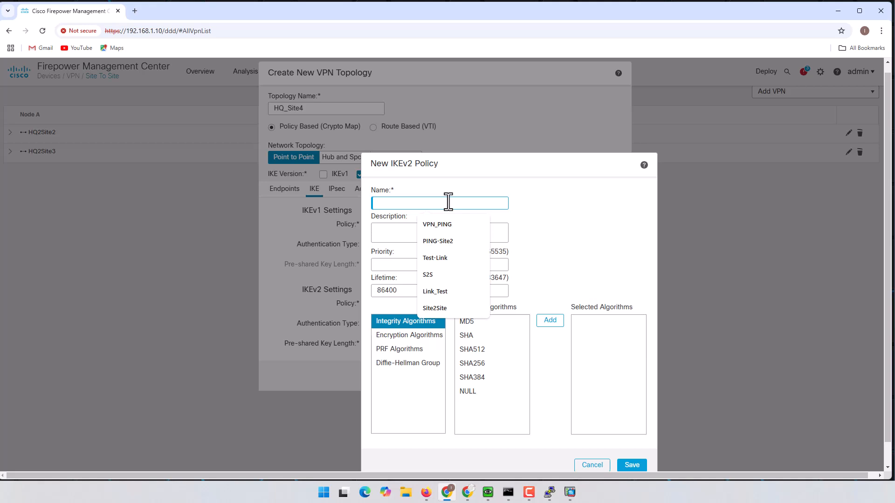
pyautogui.write('HQ')
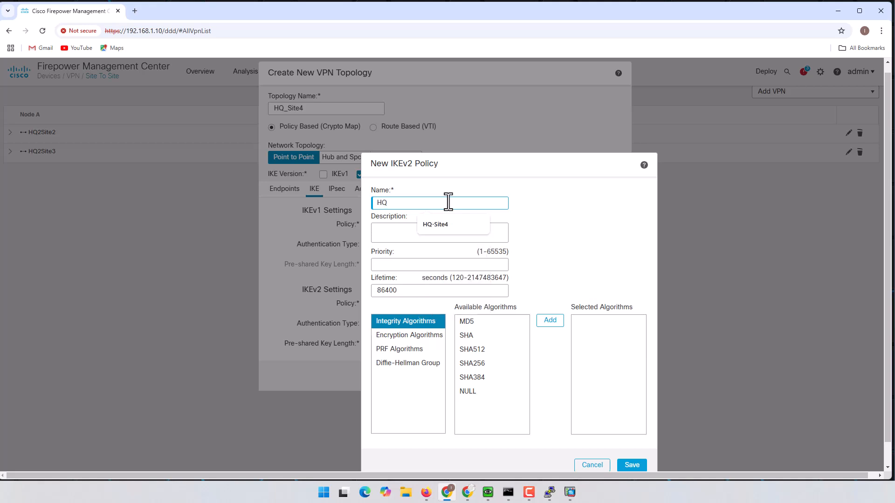
pyautogui.write('-Site4')
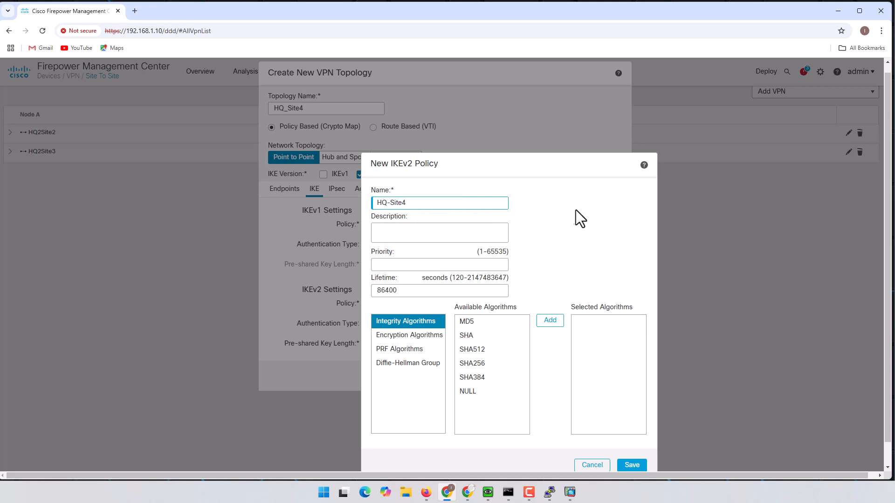
pyautogui.doubleClick(390, 203)
pyautogui.write('_')
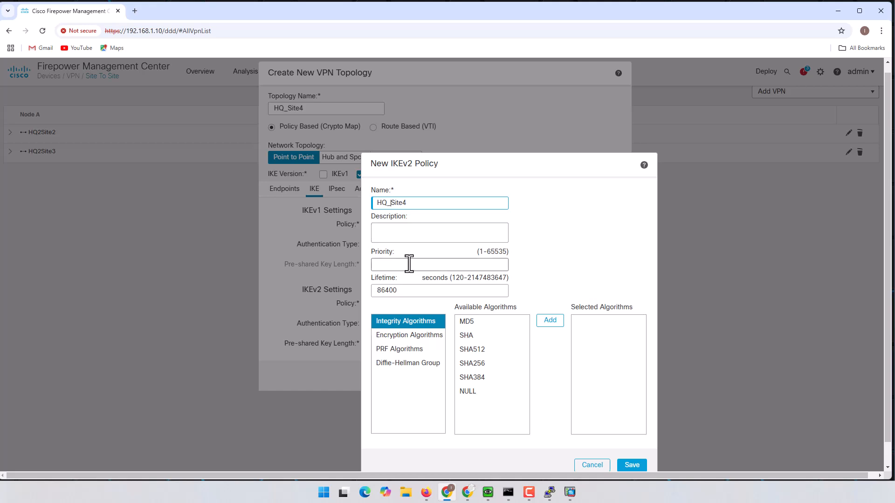
# - Add SHA256 as the integrity algorithm and DES as the encryption algorithm
pyautogui.scroll(-1, 567, 266)
pyautogui.scroll(-1, 565, 259)
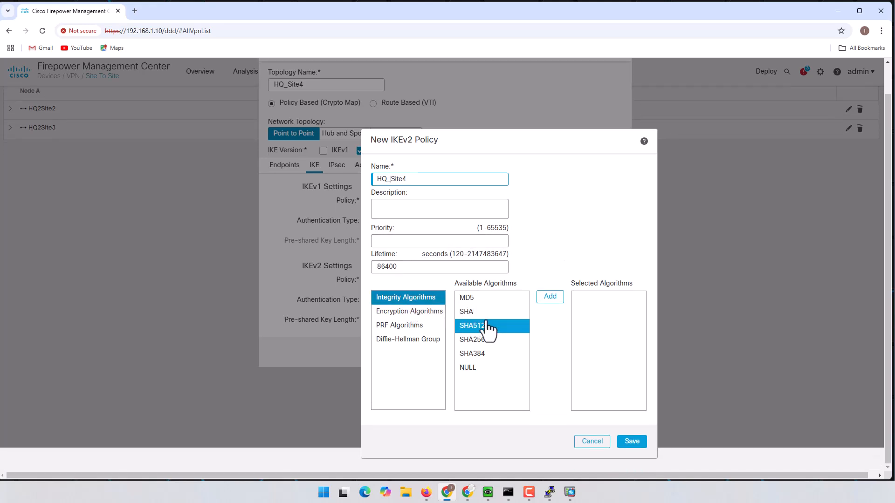
pyautogui.click(479, 343)
pyautogui.click(550, 297)
pyautogui.click(419, 313)
pyautogui.click(478, 326)
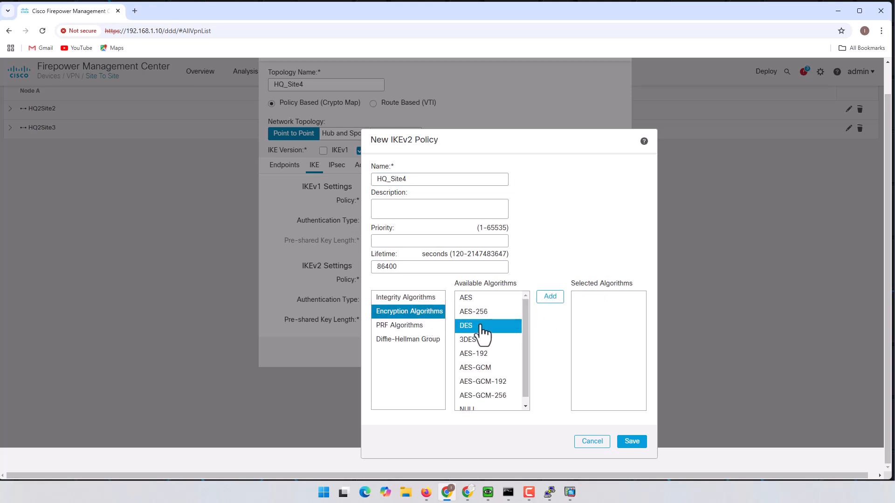
pyautogui.click(549, 299)
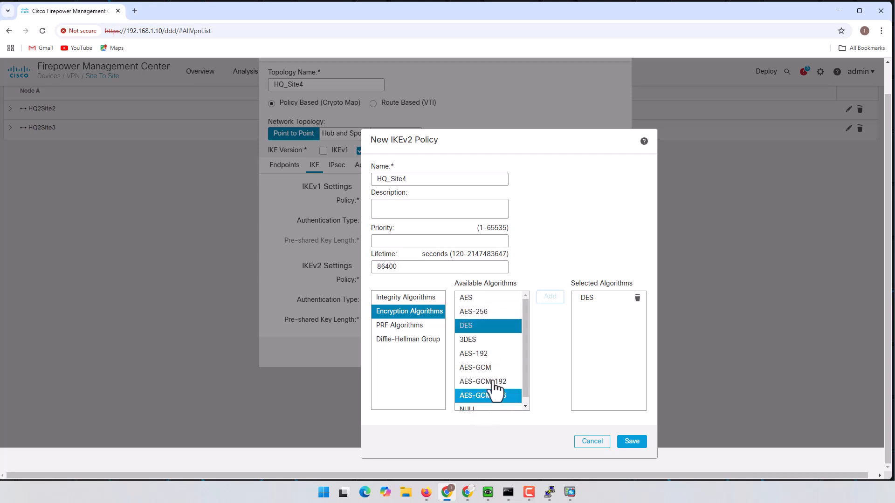
pyautogui.click(412, 326)
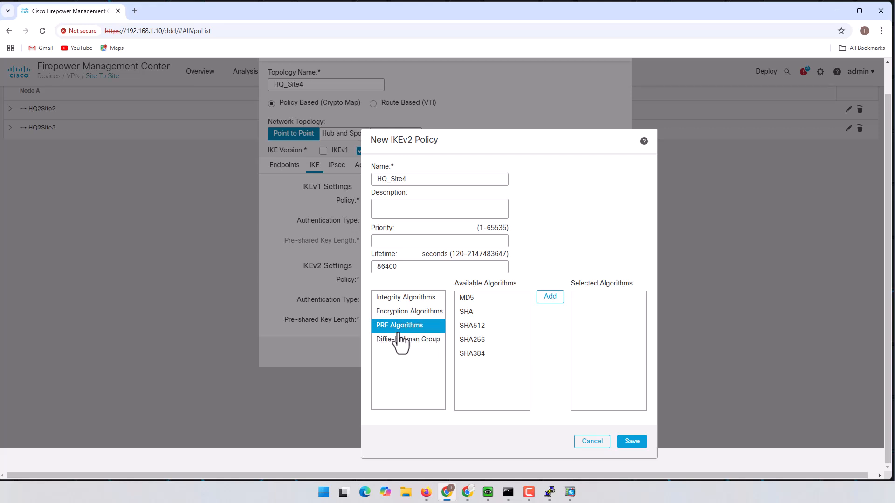
# - Add SHA256 PRF and Diffie-Hellman groups 5, 14, 15 and 16, then save the policy
pyautogui.click(478, 341)
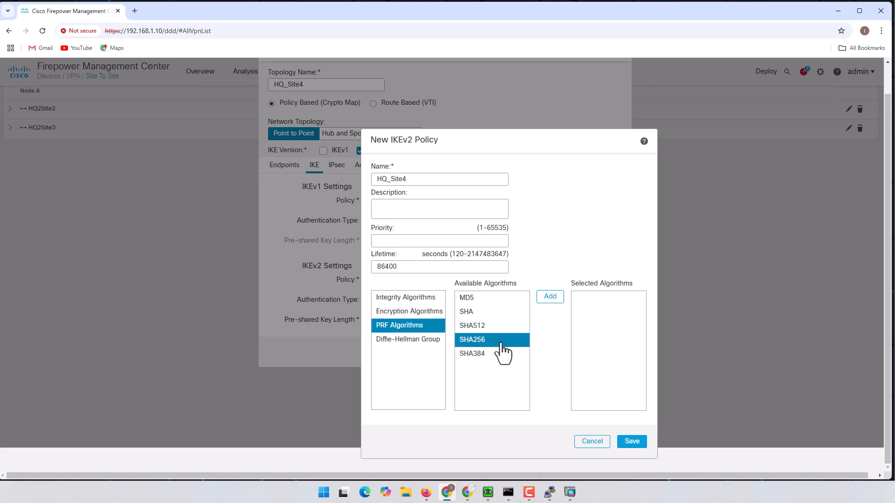
pyautogui.click(545, 297)
pyautogui.click(417, 343)
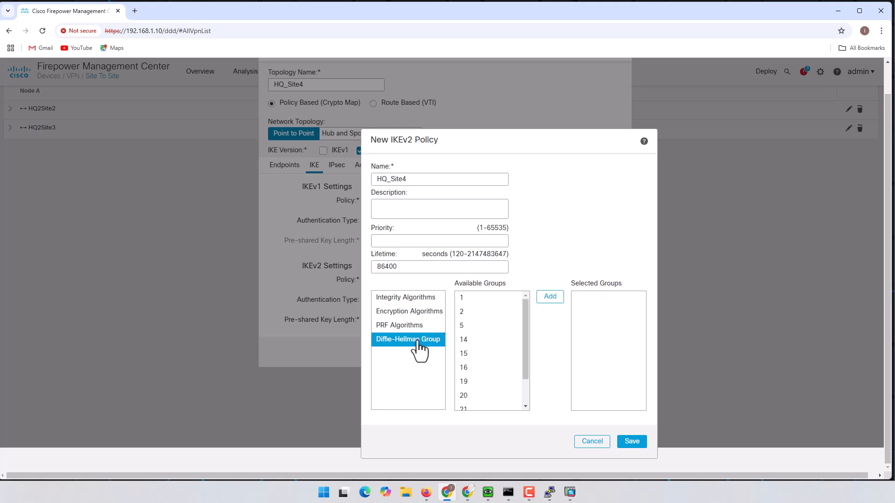
pyautogui.moveTo(524, 325)
pyautogui.mouseDown()
pyautogui.moveTo(525, 345)
pyautogui.moveTo(524, 315)
pyautogui.mouseUp()
pyautogui.click(485, 326)
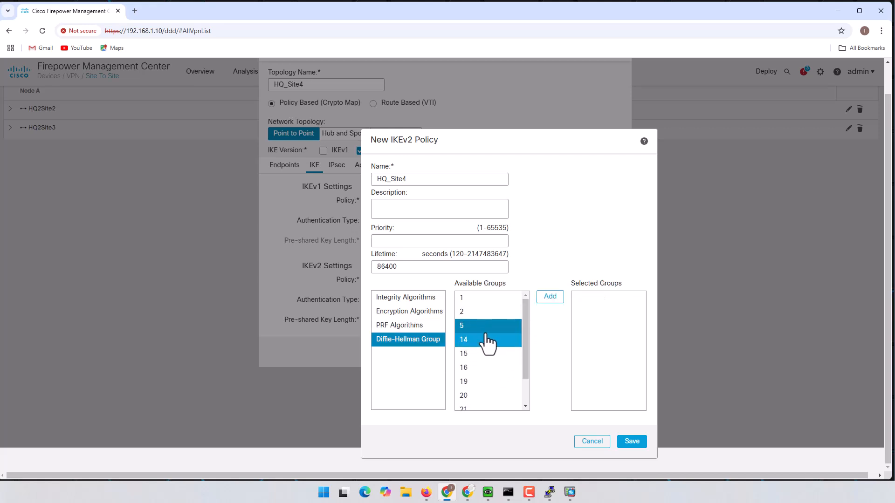
pyautogui.click(549, 298)
pyautogui.click(481, 339)
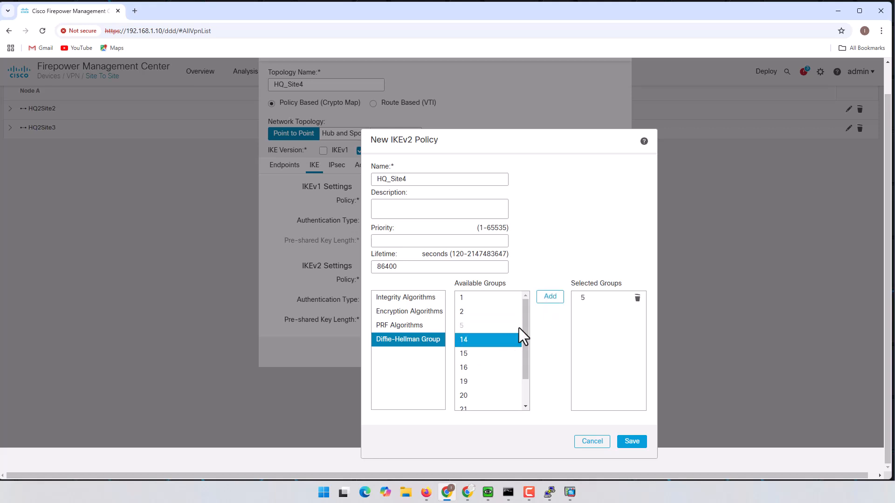
pyautogui.click(551, 297)
pyautogui.click(481, 353)
pyautogui.click(550, 297)
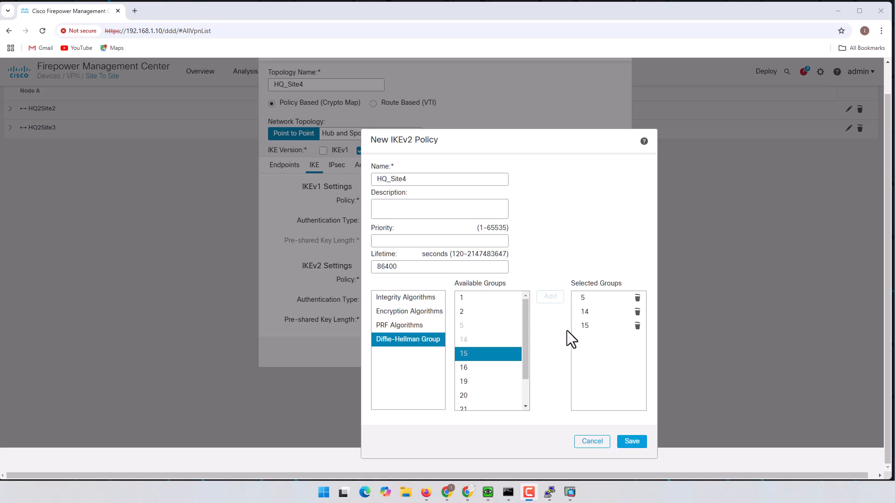
pyautogui.click(489, 368)
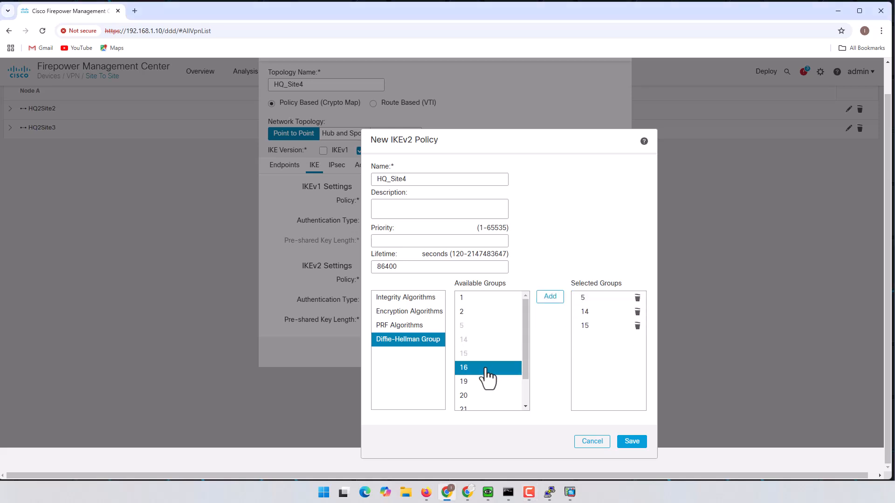
pyautogui.click(555, 298)
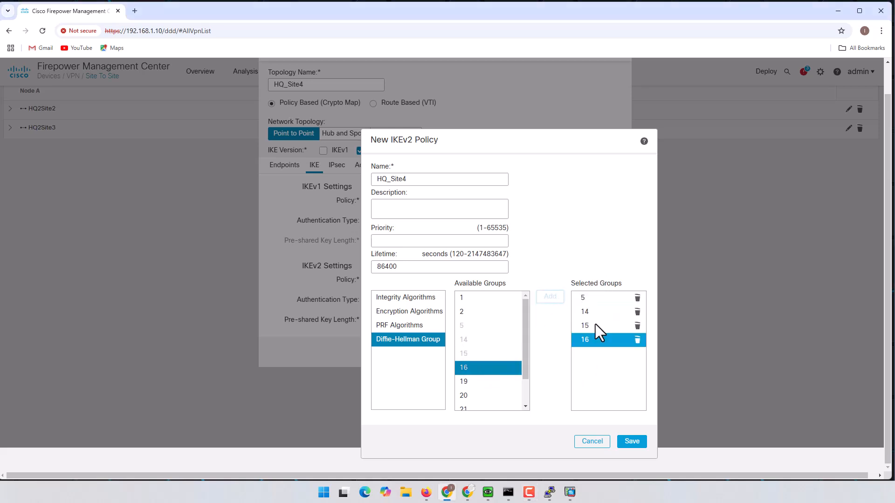
pyautogui.click(632, 441)
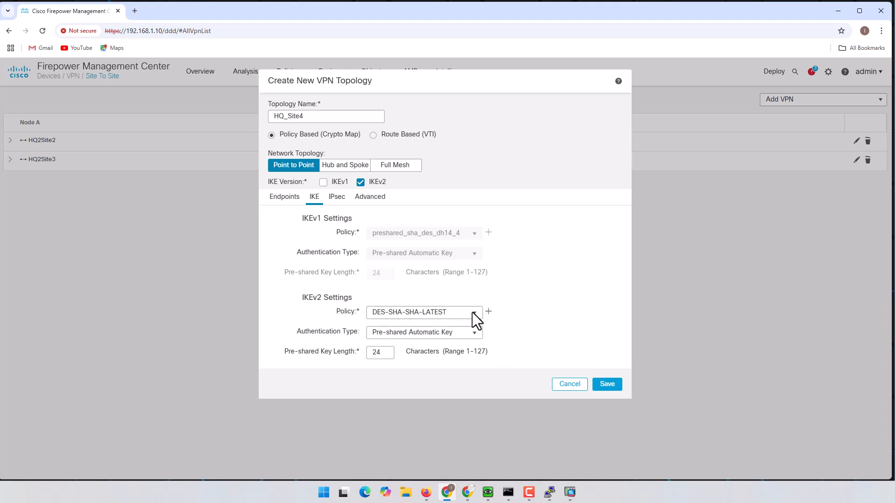
# - Select the HQ_Site4 IKEv2 policy with Pre-shared Manual Key authentication
pyautogui.click(472, 312)
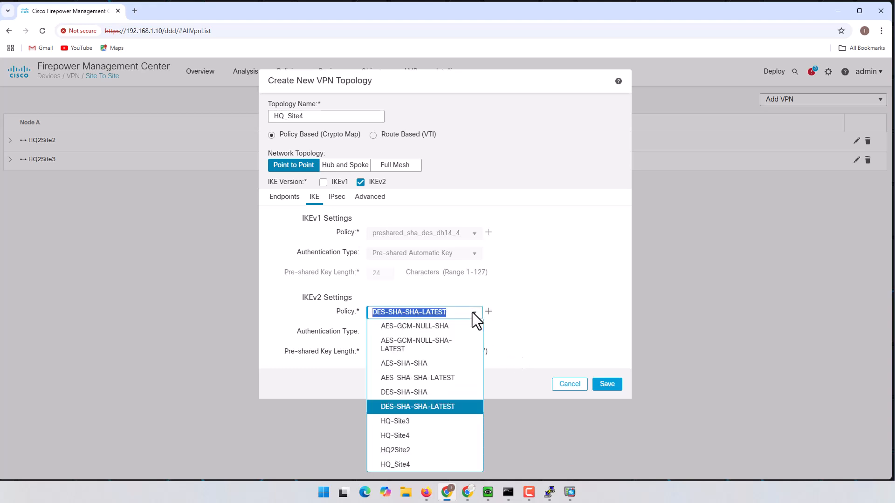
pyautogui.click(421, 465)
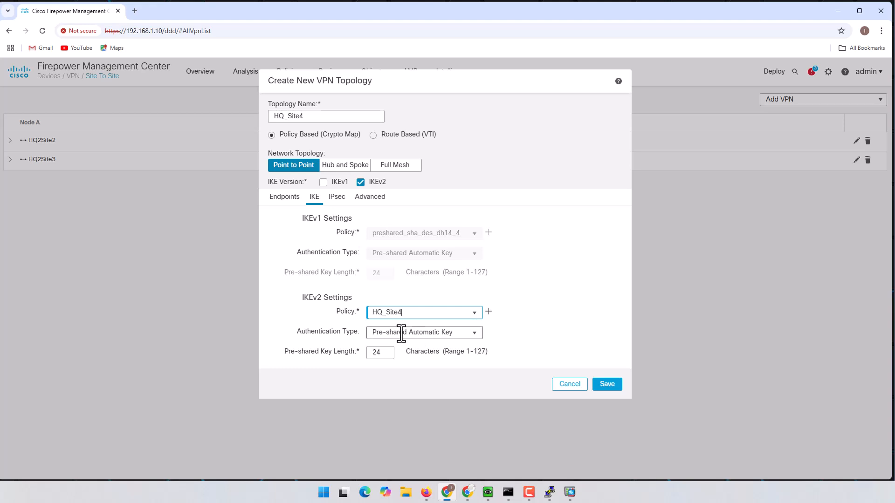
pyautogui.click(473, 335)
pyautogui.click(423, 365)
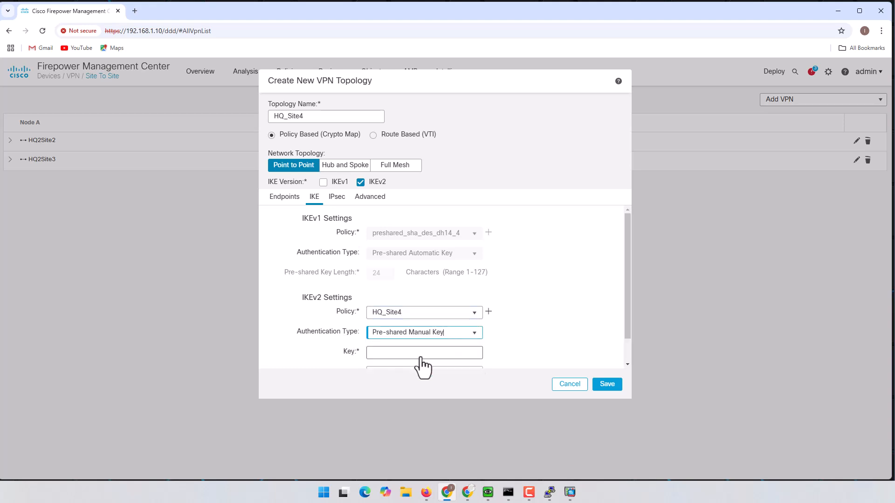
# - Enter and confirm the pre-shared key, and choose the DES_SHA-1 IPsec proposal
pyautogui.click(422, 356)
pyautogui.scroll(-1, 555, 290)
pyautogui.write('cisco')
pyautogui.press('Tab')
pyautogui.write('cisco')
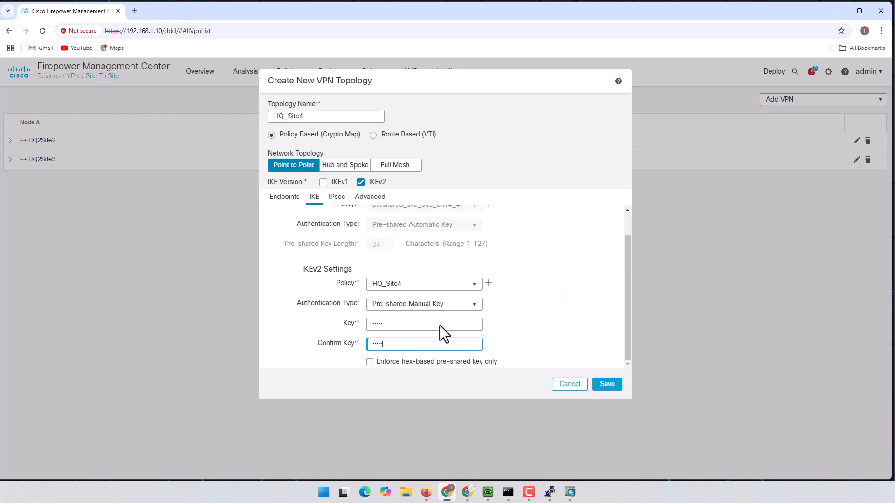
pyautogui.click(338, 199)
pyautogui.click(466, 272)
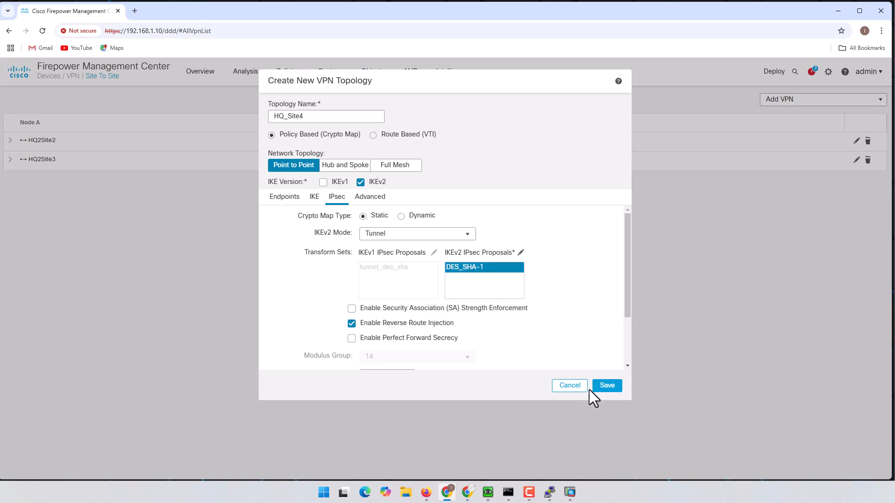
# - Save the HQ_Site4 topology from the Create New VPN Topology dialog
pyautogui.click(612, 390)
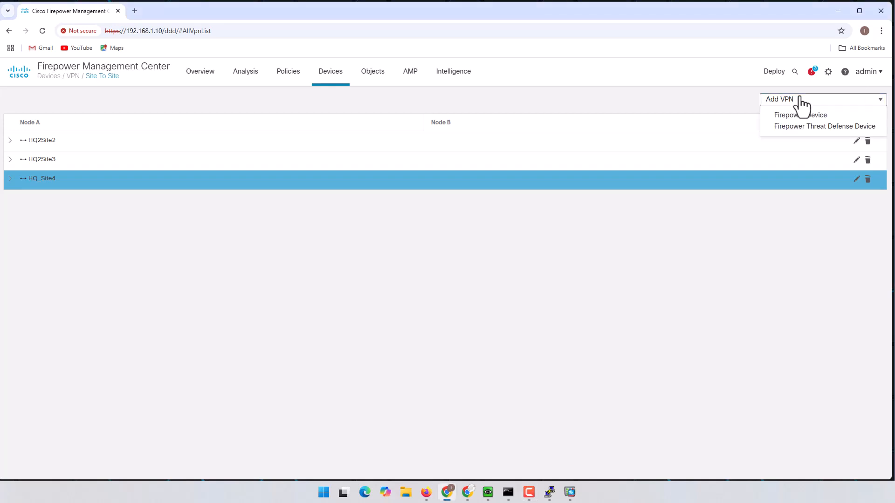
# - Deploy the pending changes to HQ-FTD, then minimize the browser to reveal ASDM
pyautogui.moveTo(785, 77)
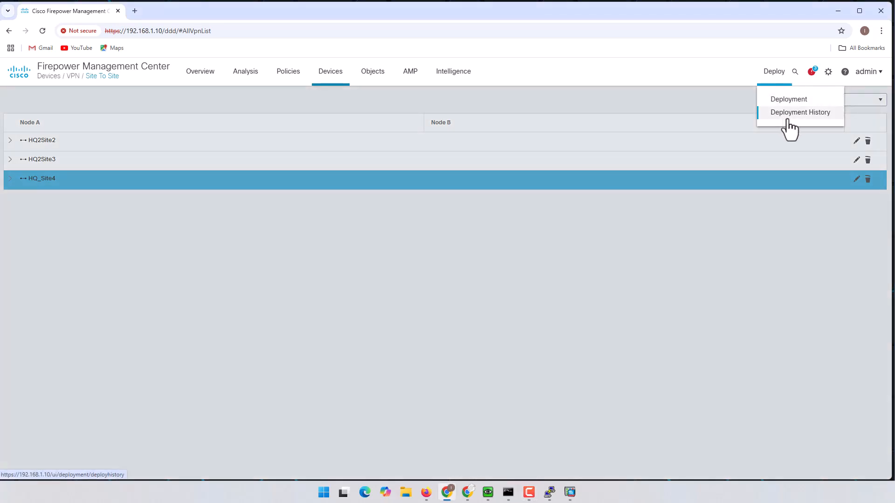
pyautogui.click(792, 100)
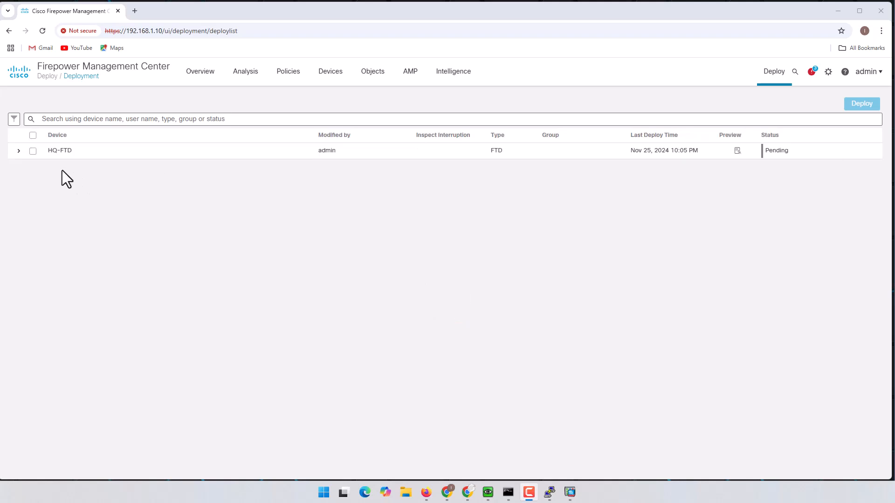
pyautogui.click(33, 152)
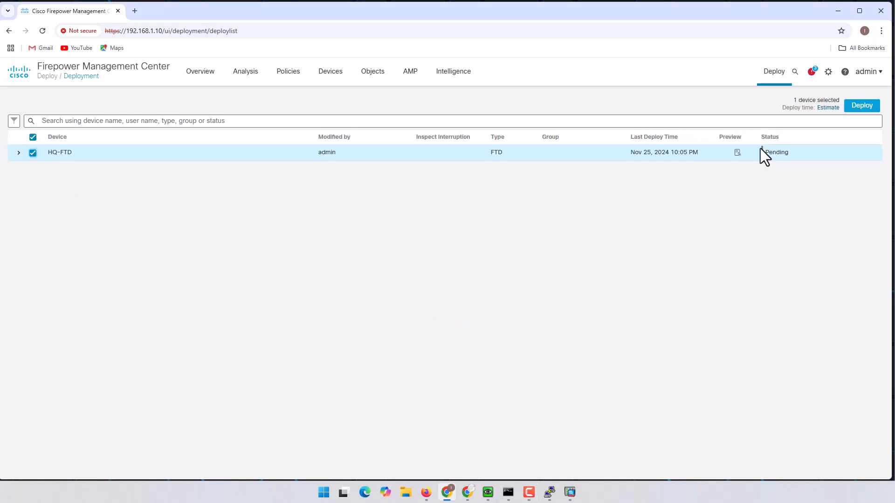
pyautogui.click(860, 106)
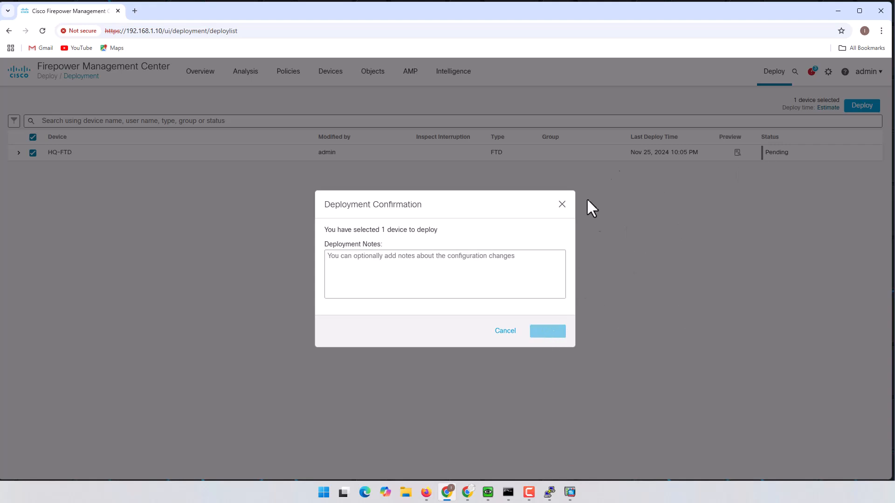
pyautogui.click(838, 13)
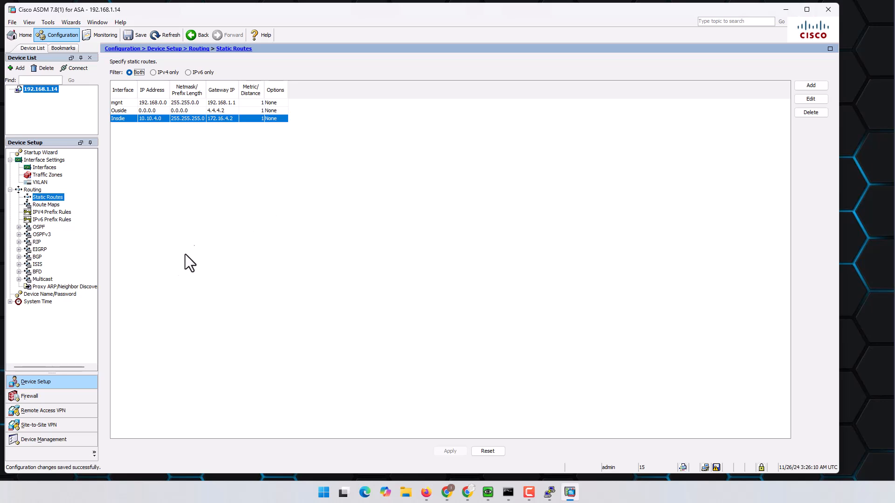
# - From the Remote Access VPN view, launch the Site-to-site VPN Wizard under Wizards > VPN Wizards
pyautogui.click(38, 410)
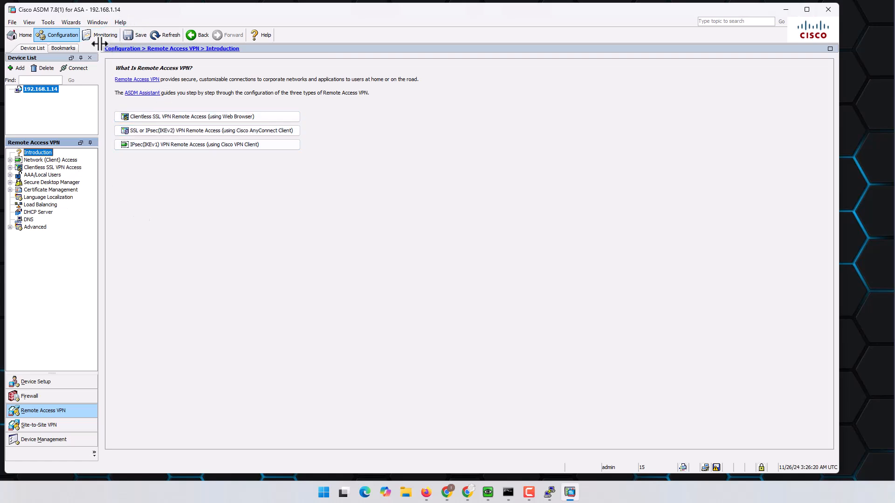
pyautogui.click(72, 23)
pyautogui.moveTo(86, 43)
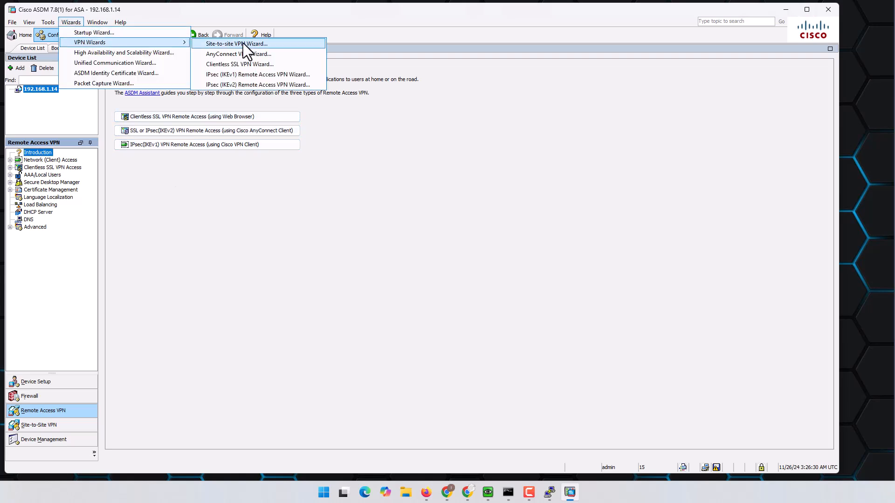
pyautogui.click(267, 44)
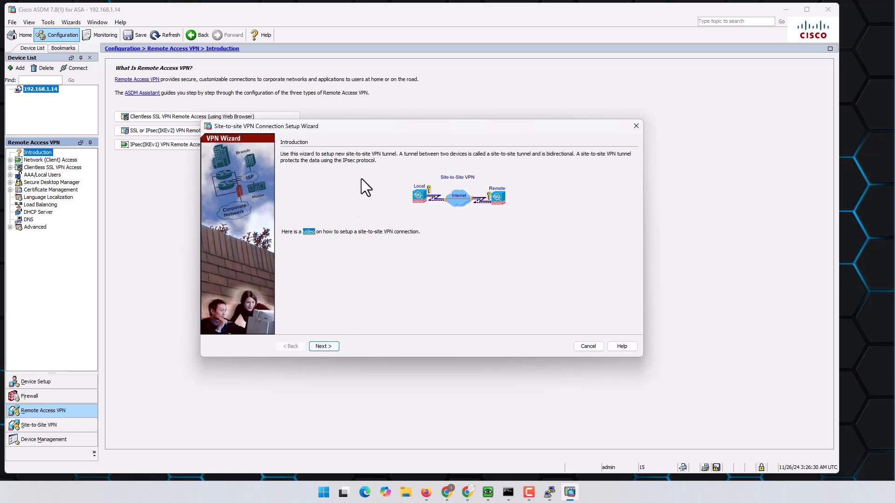
# - Enter 1.1.1.1 as the peer IP address, checking the lab topology, and continue to Traffic to protect
pyautogui.moveTo(433, 127); pyautogui.dragTo(403, 118)
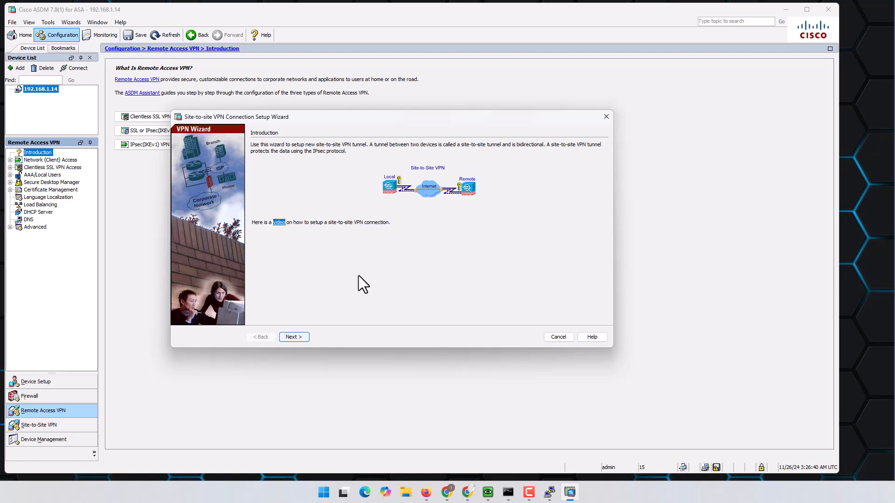
pyautogui.click(299, 335)
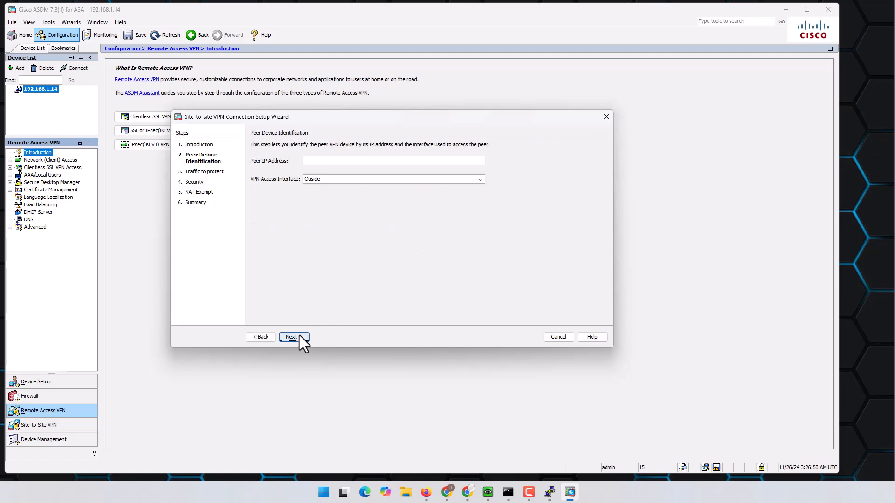
pyautogui.click(325, 162)
pyautogui.write('1.1.1.1')
pyautogui.click(426, 492)
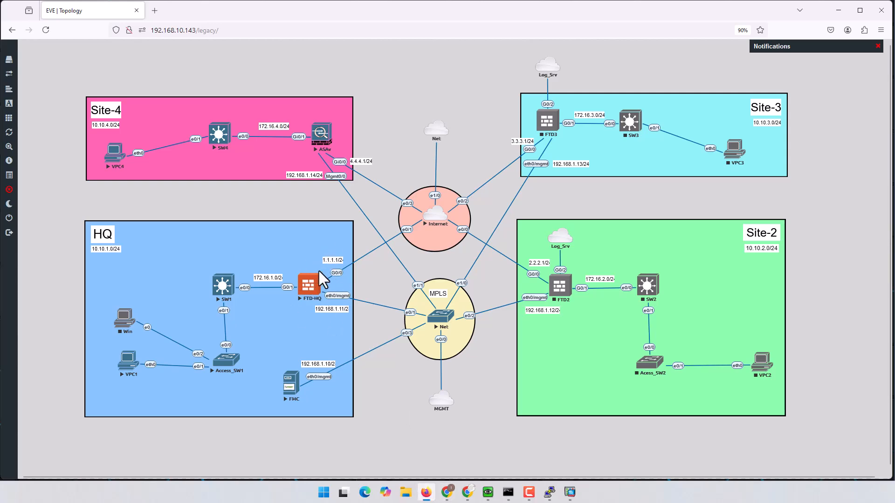
pyautogui.click(426, 493)
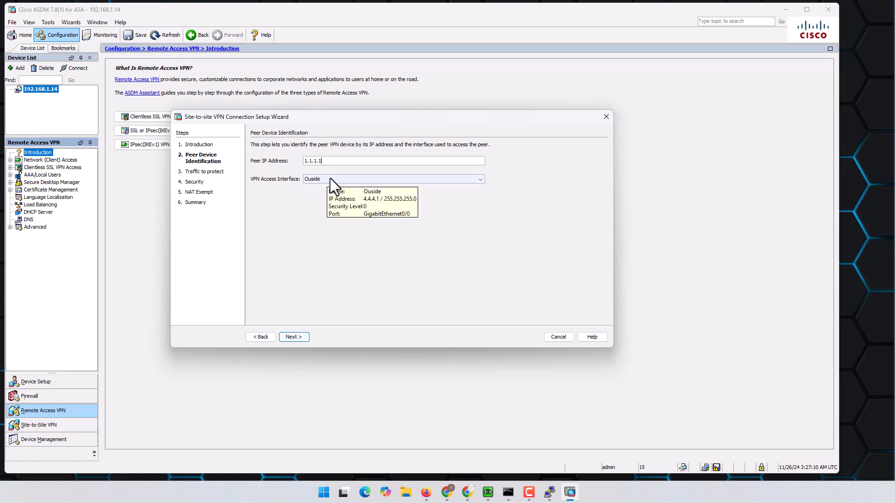
pyautogui.click(292, 337)
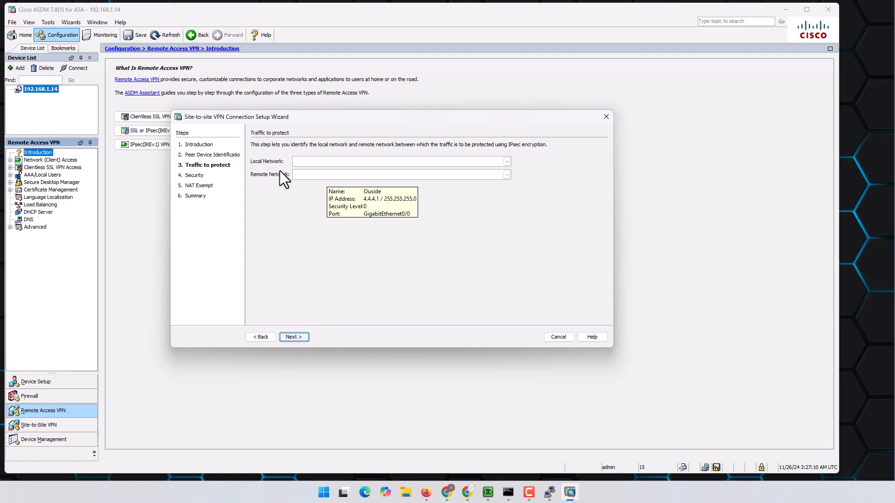
# - Choose the existing Site4_Network object as the local network
pyautogui.click(319, 161)
pyautogui.click(507, 162)
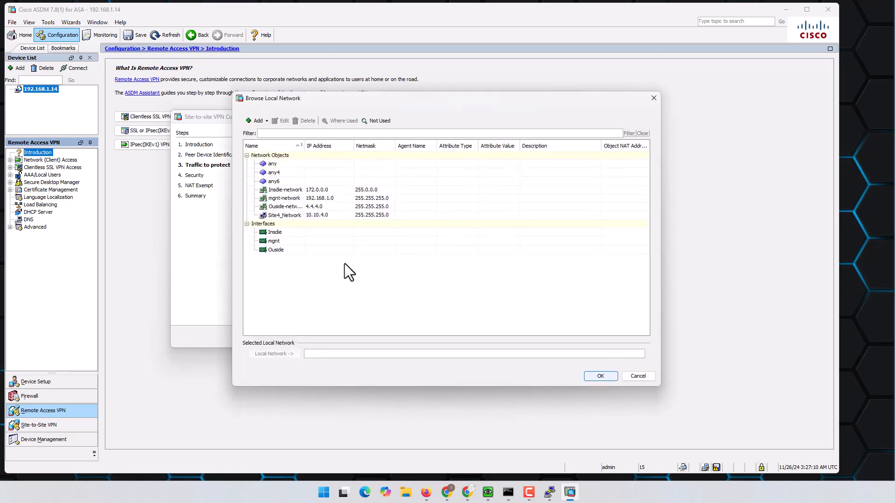
pyautogui.click(323, 218)
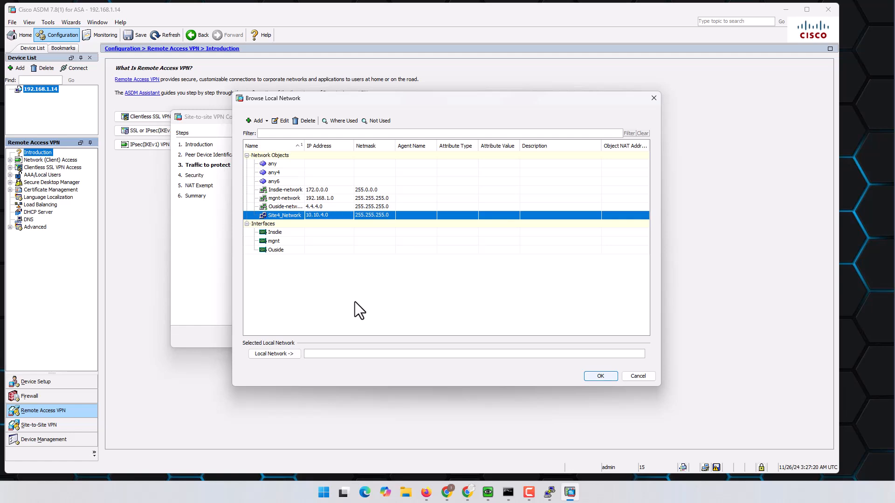
pyautogui.doubleClick(324, 217)
pyautogui.click(593, 374)
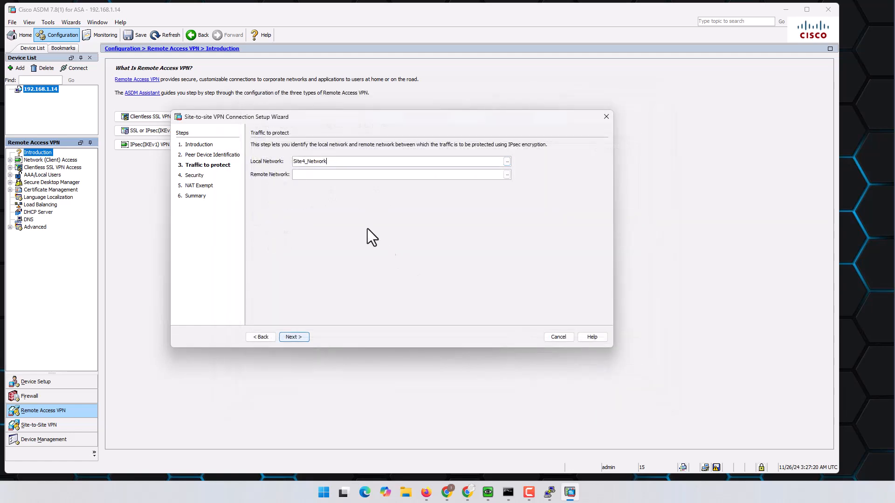
# - For the remote network, start a new network object named HQ_Network
pyautogui.click(507, 175)
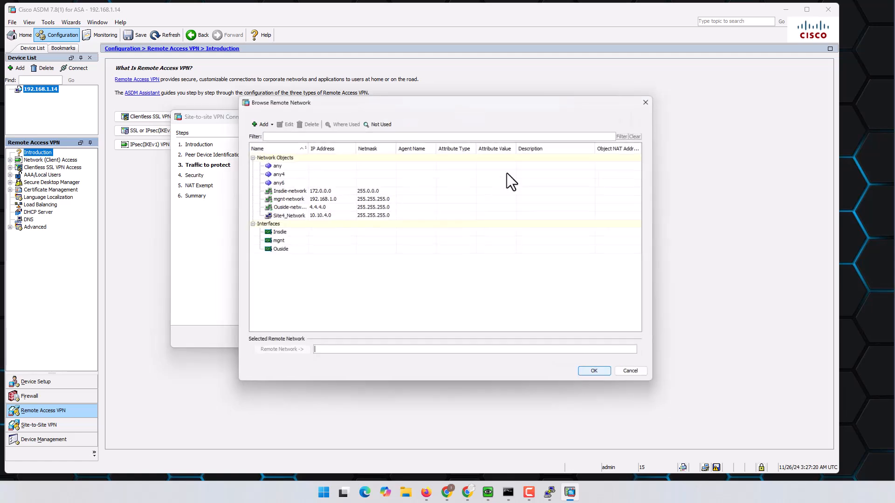
pyautogui.click(257, 122)
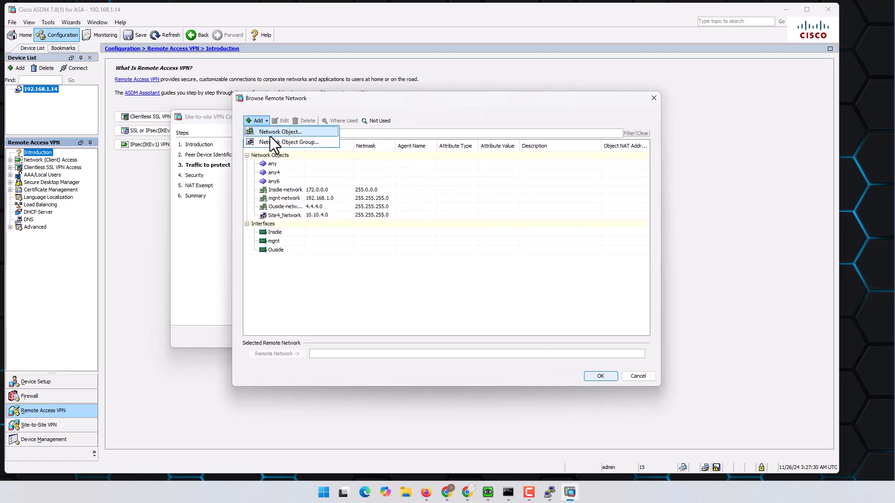
pyautogui.click(288, 132)
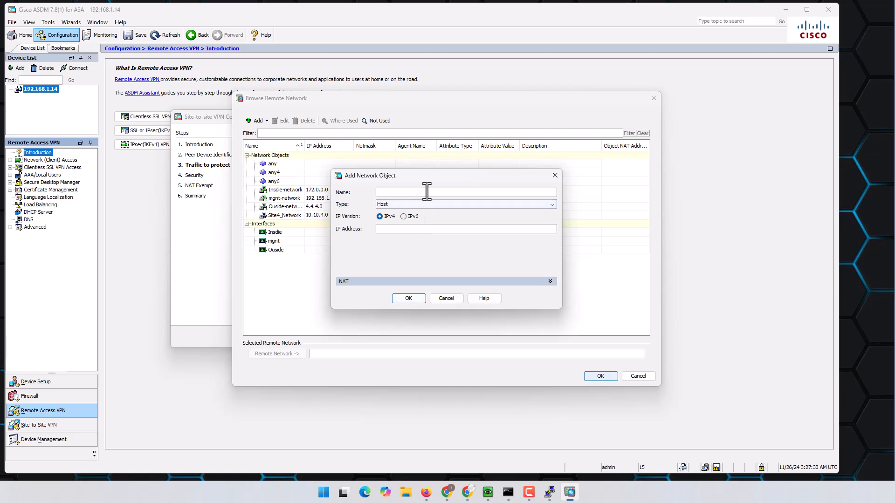
pyautogui.click(427, 205)
pyautogui.click(412, 222)
pyautogui.click(415, 193)
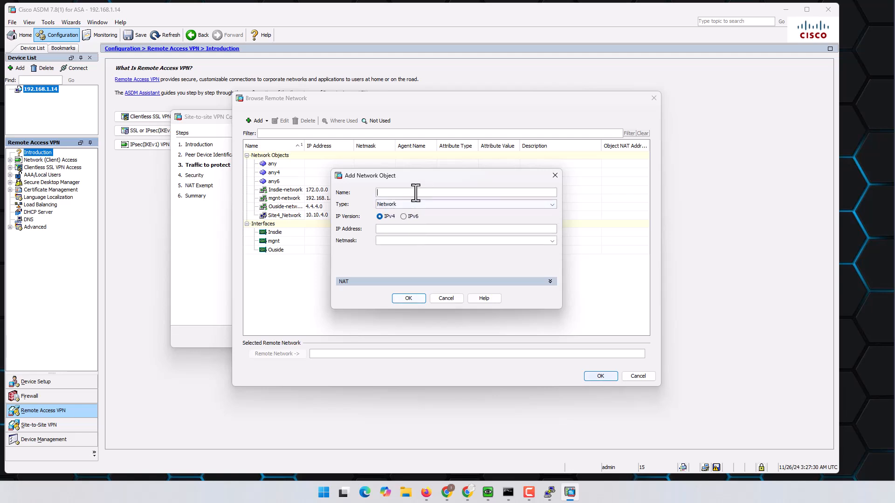
pyautogui.write('HQ')
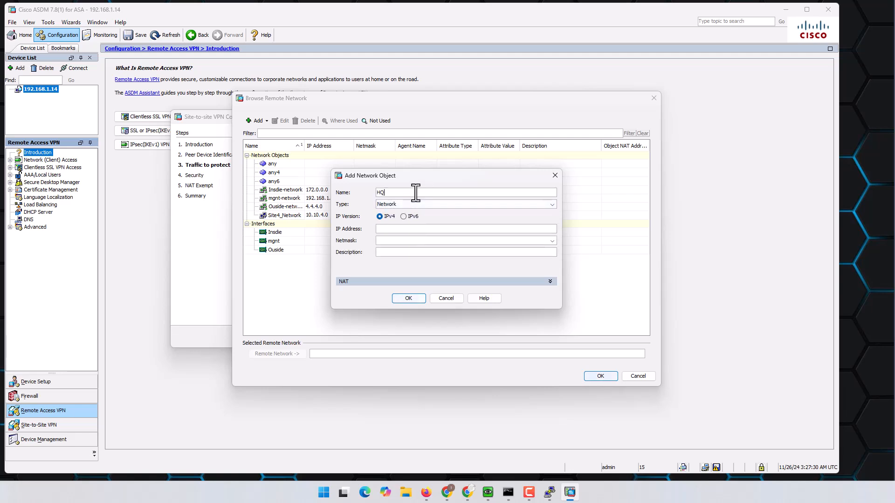
pyautogui.write('_Network')
# - Give HQ_Network address 10.10.1.0 with mask 255.255.255.0 and select it as the remote network
pyautogui.click(406, 229)
pyautogui.write('10.10.1.0')
pyautogui.click(455, 242)
pyautogui.click(553, 241)
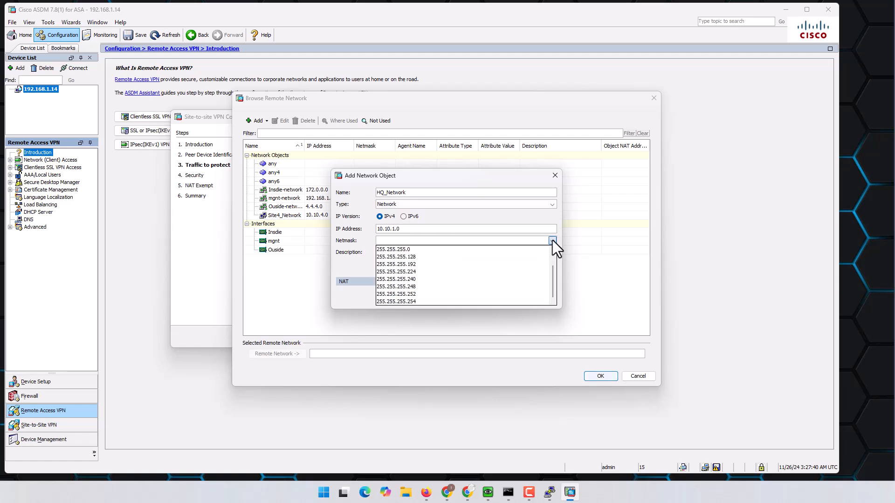
pyautogui.click(411, 249)
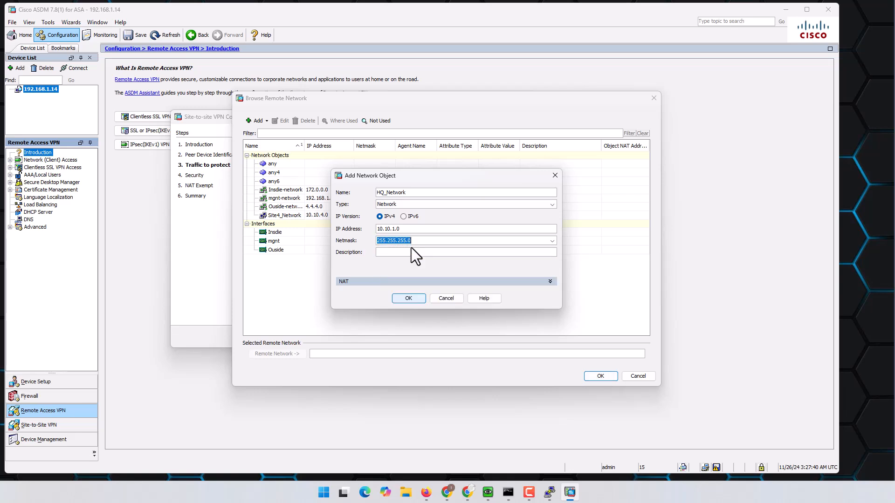
pyautogui.click(405, 300)
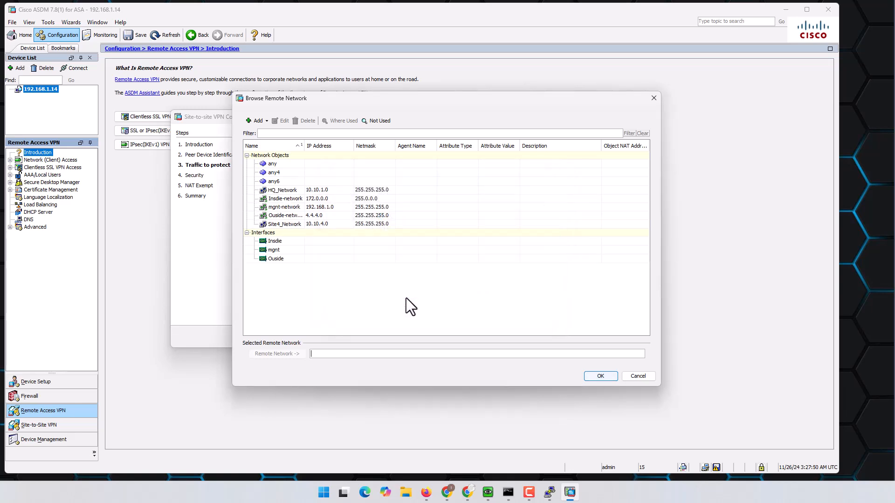
pyautogui.doubleClick(290, 192)
pyautogui.click(600, 376)
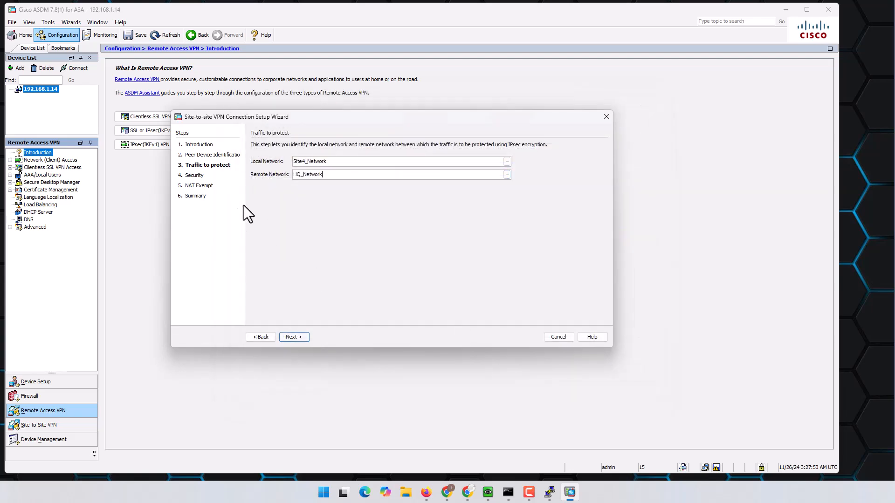
# - Enter the tunnel's pre-shared key on the security settings page
pyautogui.click(304, 337)
pyautogui.click(317, 196)
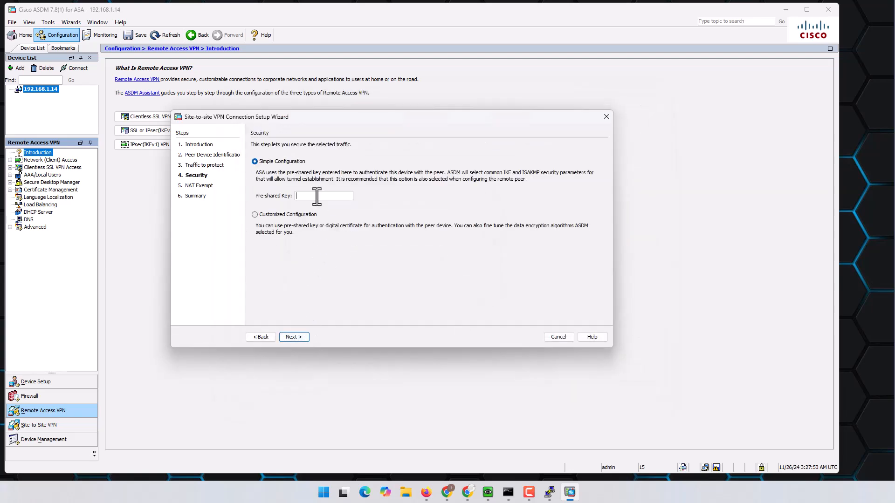
pyautogui.write('cisco')
# - Exempt the Insdie-side network from address translation and move on to the Summary page
pyautogui.click(303, 336)
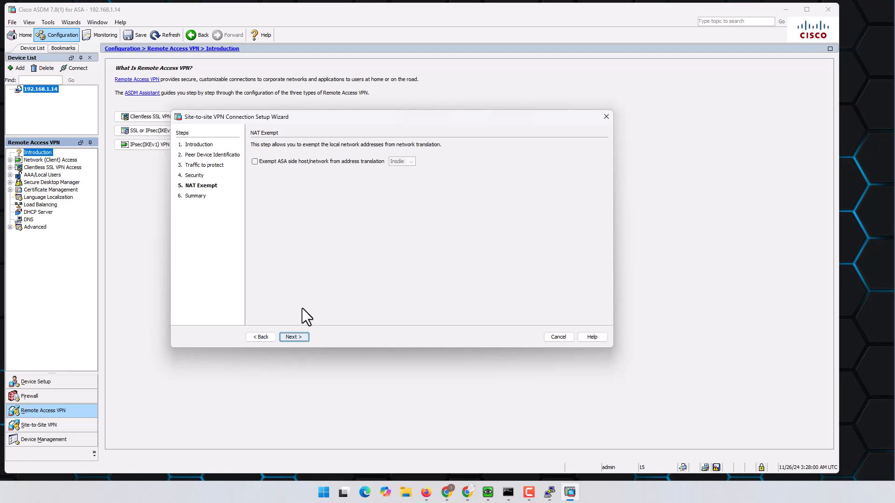
pyautogui.click(255, 161)
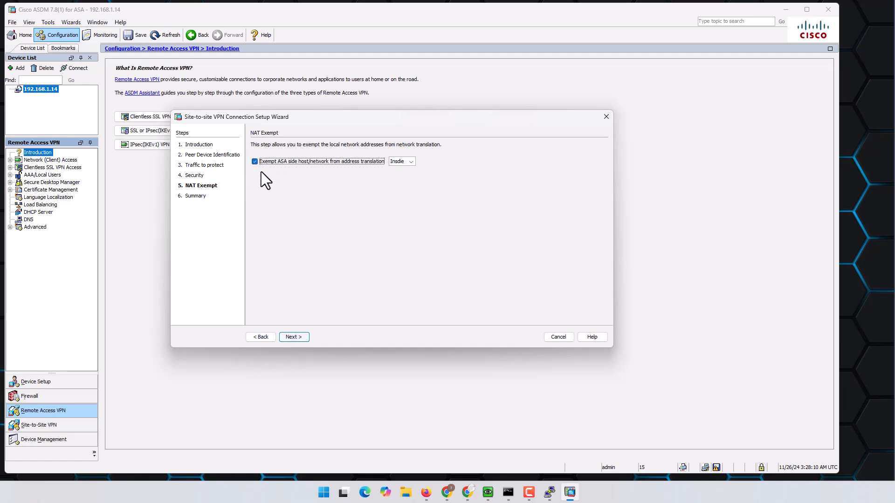
pyautogui.click(297, 335)
pyautogui.scroll(-2, 428, 251)
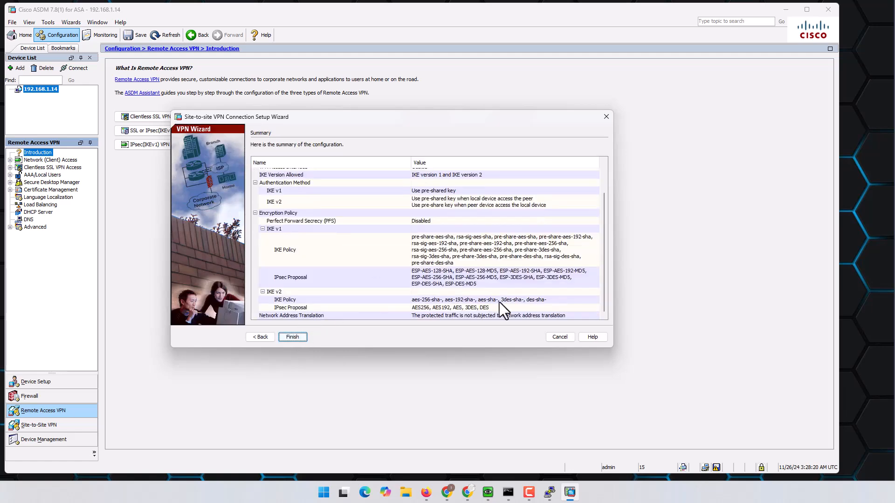
# - Enlarge the wizard to review the IKE v1 and IPsec proposal entries, then preview the CLI
pyautogui.moveTo(608, 346); pyautogui.dragTo(637, 422)
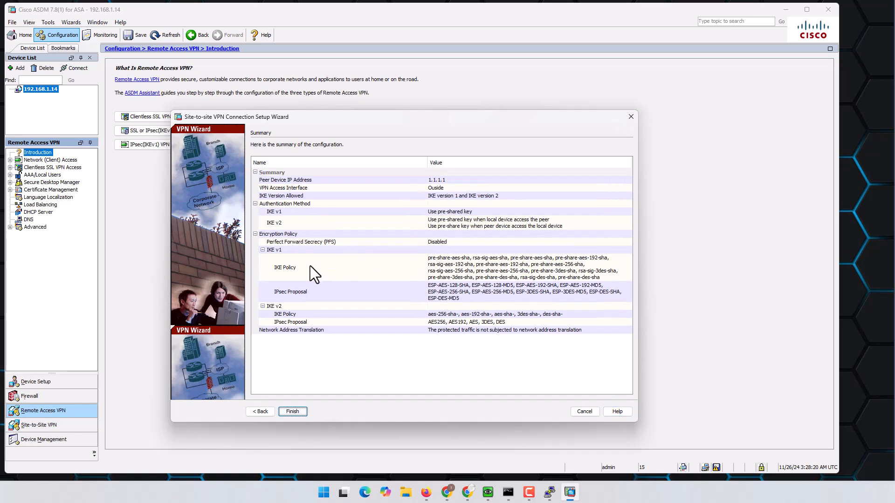
pyautogui.click(295, 253)
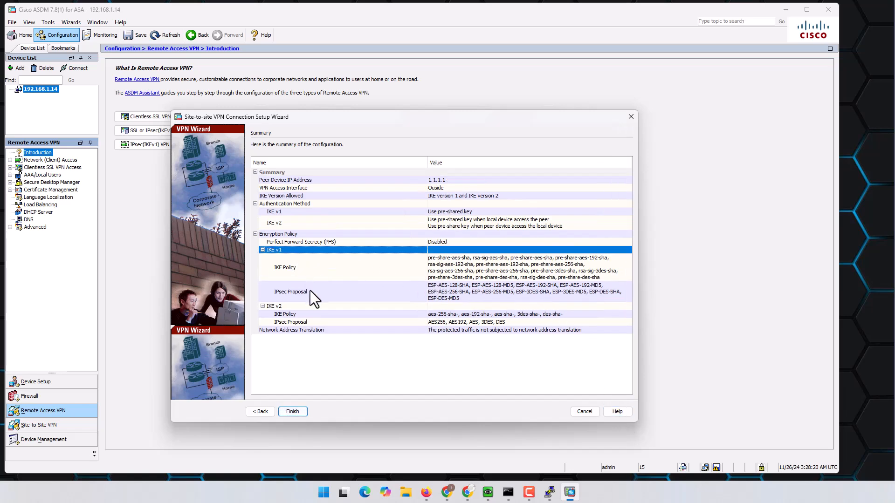
pyautogui.click(321, 301)
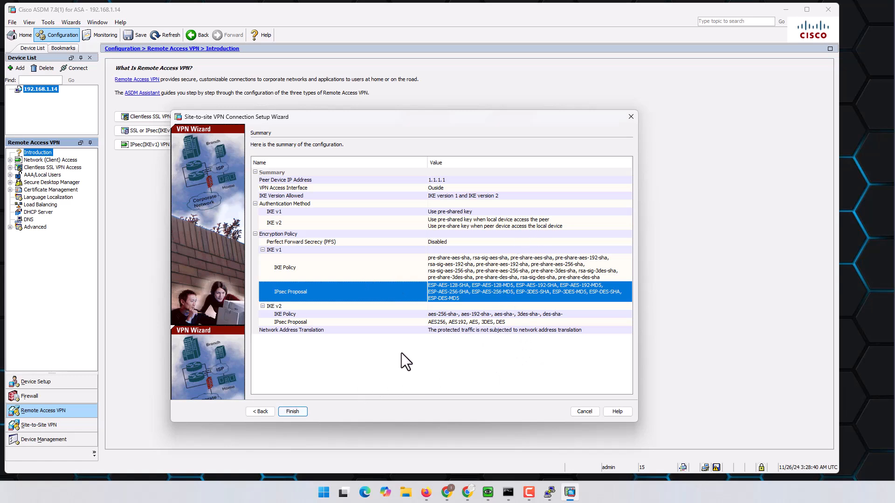
pyautogui.click(300, 411)
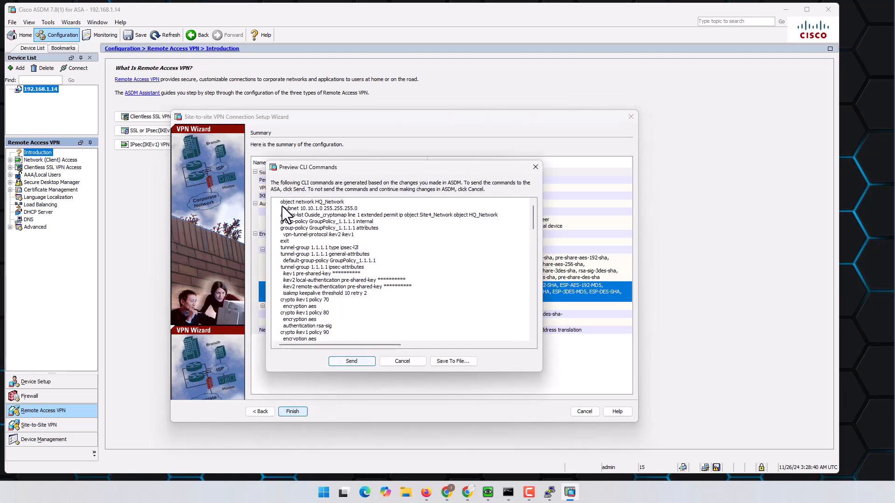
# - Review the generated crypto and tunnel-group commands in the preview, then send them to the ASA
pyautogui.moveTo(283, 248); pyautogui.dragTo(347, 248)
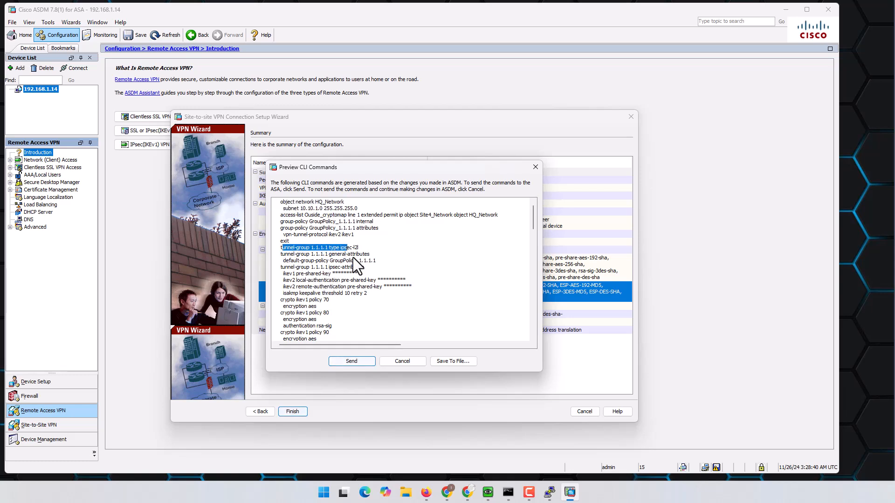
pyautogui.scroll(-1, 384, 287)
pyautogui.moveTo(281, 283); pyautogui.dragTo(334, 324)
pyautogui.scroll(-10, 369, 312)
pyautogui.scroll(-10, 370, 308)
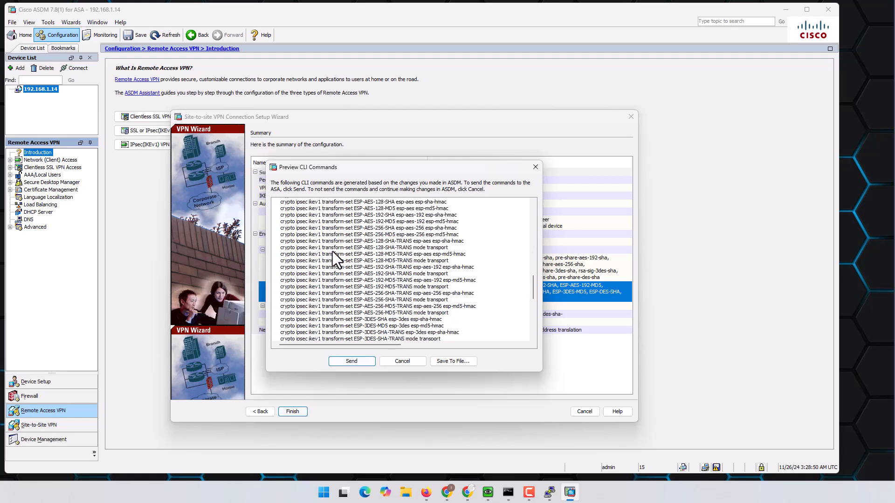
pyautogui.keyDown('shift'); pyautogui.click(385, 272); pyautogui.keyUp('shift')
pyautogui.scroll(-5, 394, 287)
pyautogui.scroll(-4, 394, 287)
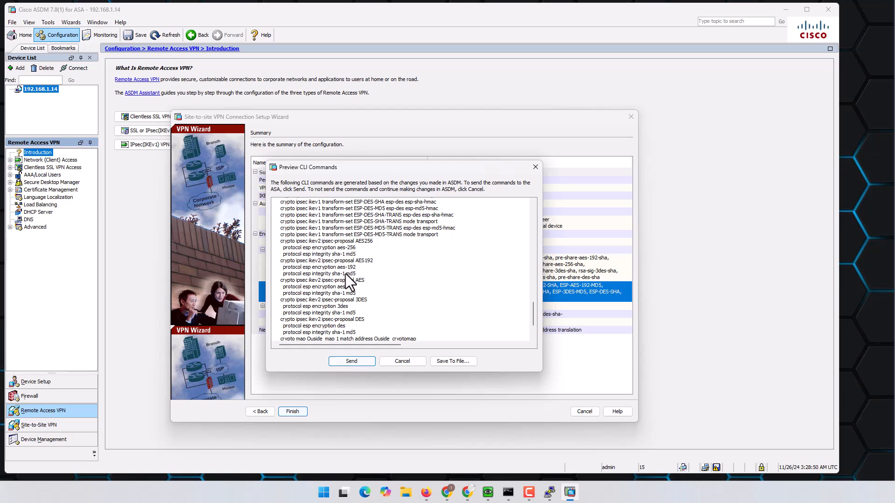
pyautogui.scroll(-3, 346, 273)
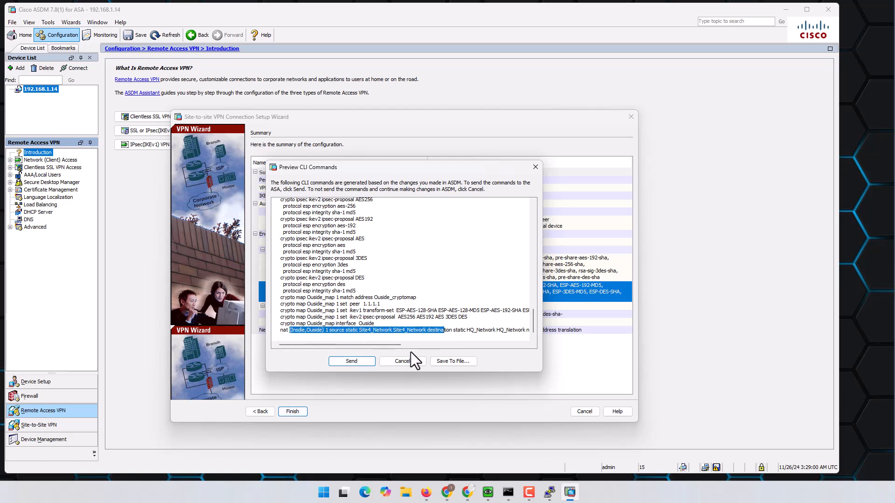
pyautogui.click(346, 361)
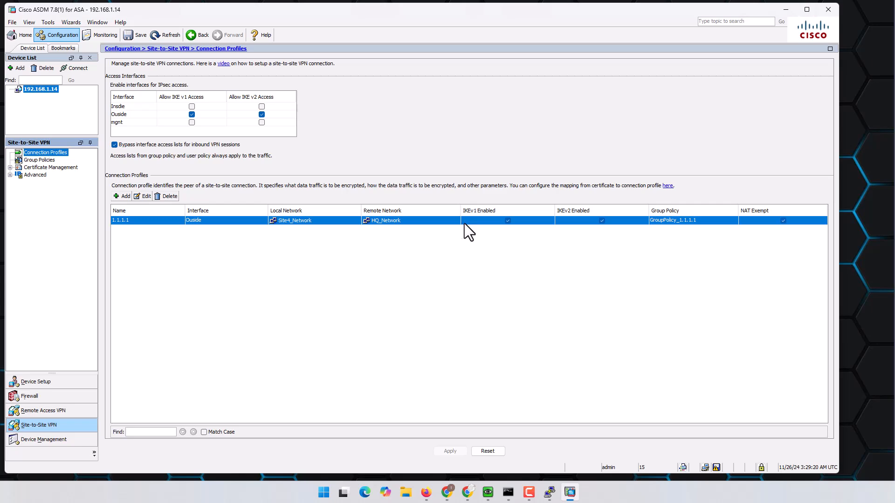
# - In the 1.1.1.1 connection profile, review both IKE settings tabs and untick Enable IKE v1
pyautogui.doubleClick(132, 221)
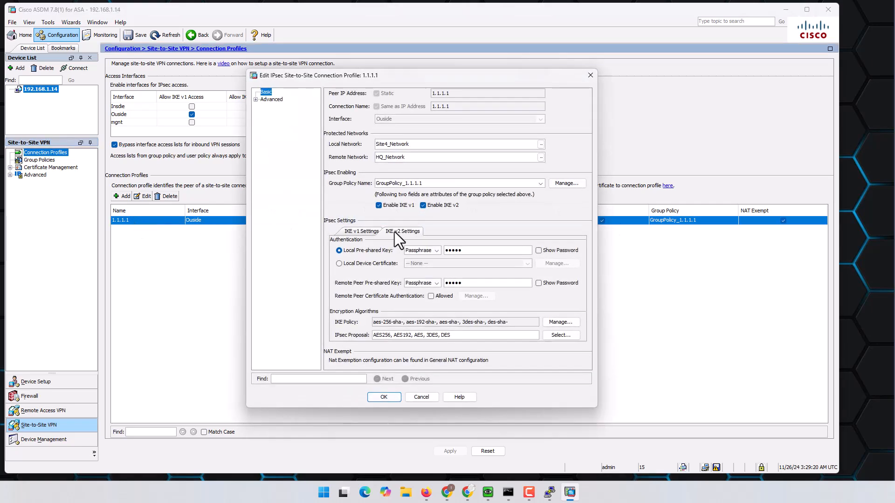
pyautogui.click(366, 233)
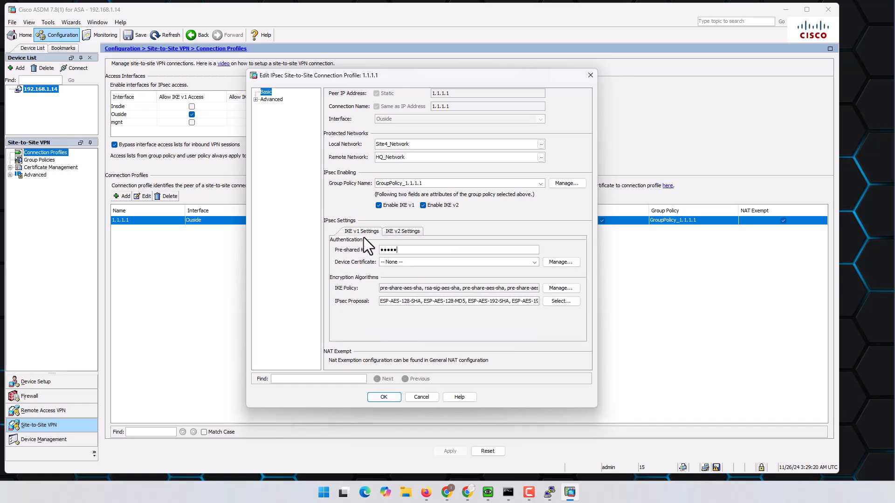
pyautogui.click(399, 232)
pyautogui.click(379, 206)
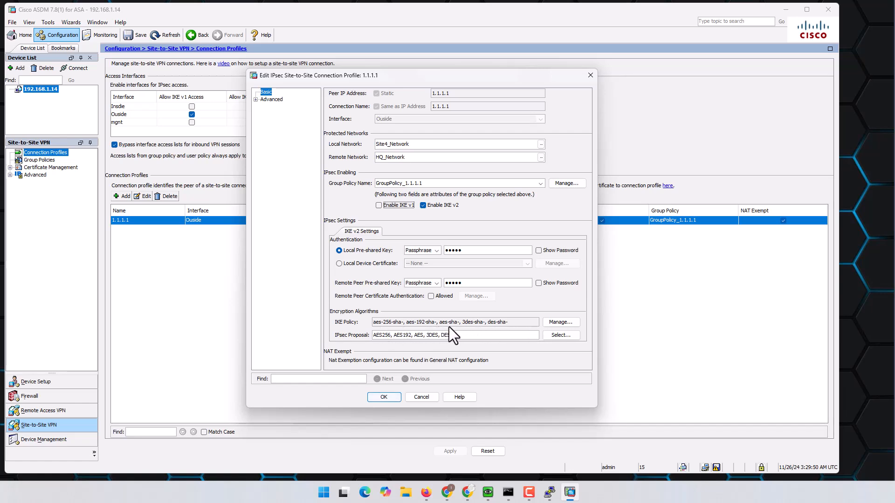
# - Delete the priority 1, 10, 20 and 30 IKE v2 policies, leaving the priority 40 des policy
pyautogui.click(558, 323)
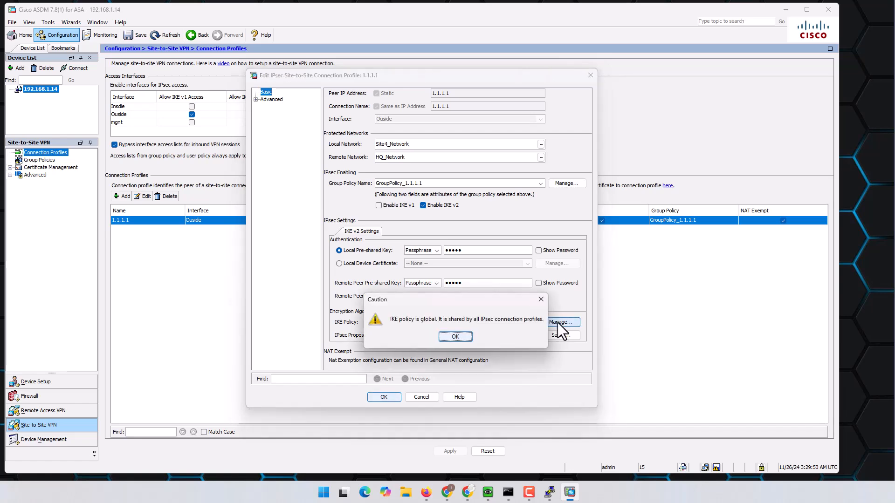
pyautogui.click(465, 337)
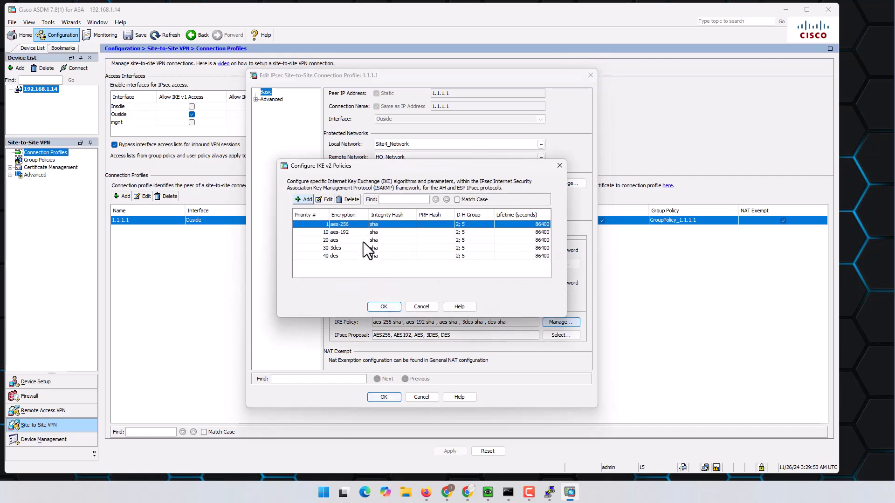
pyautogui.click(356, 200)
pyautogui.click(357, 200)
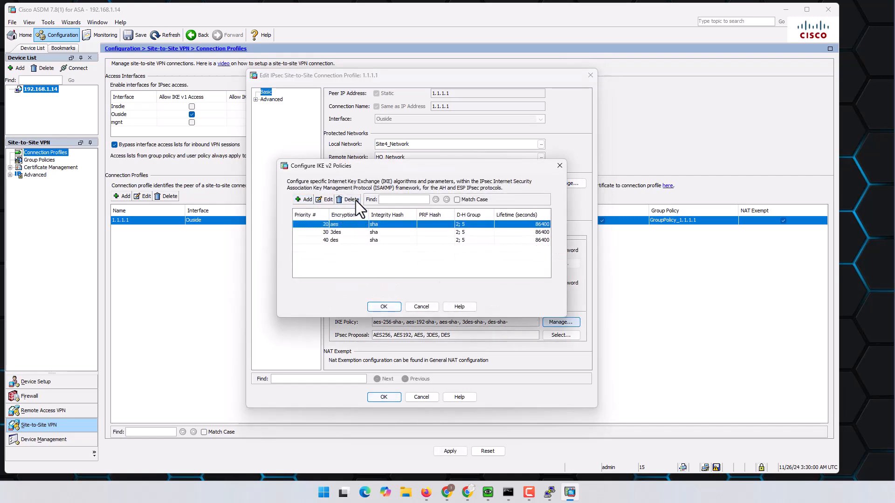
pyautogui.click(356, 200)
pyautogui.click(356, 202)
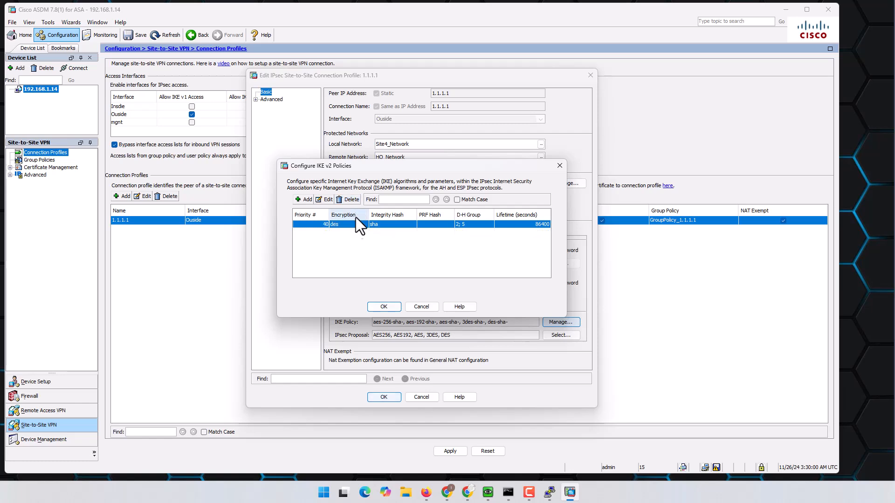
# - In the priority 40 des policy, set the integrity hash to sha256 only
pyautogui.doubleClick(387, 225)
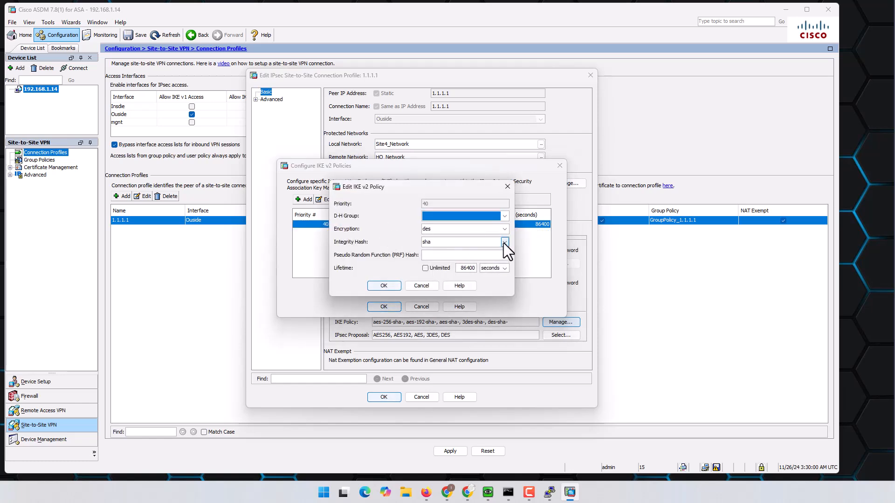
pyautogui.click(505, 243)
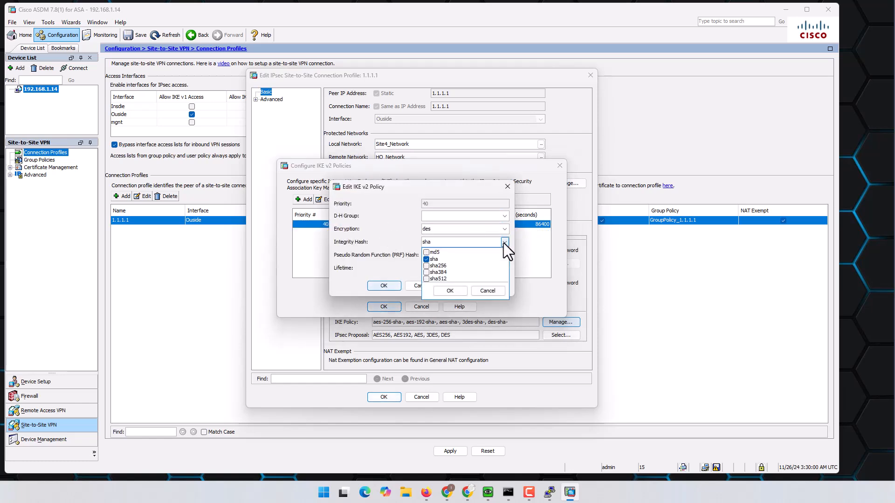
pyautogui.click(426, 266)
pyautogui.click(426, 260)
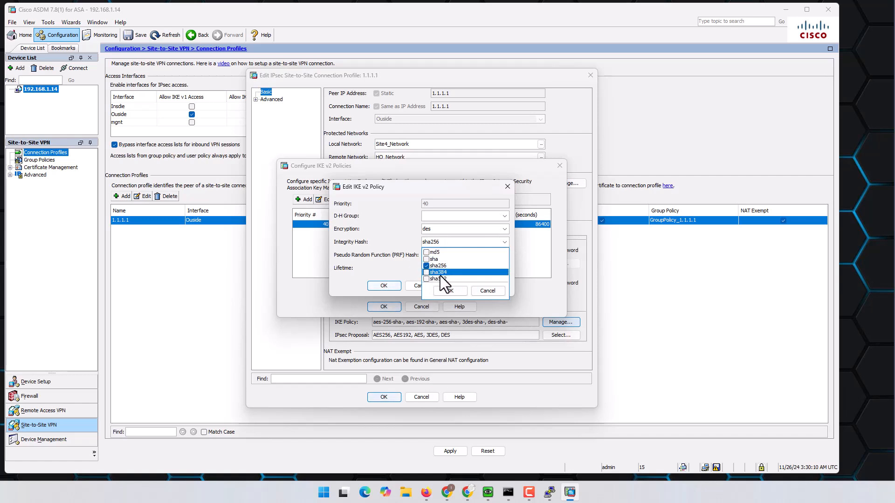
pyautogui.click(402, 241)
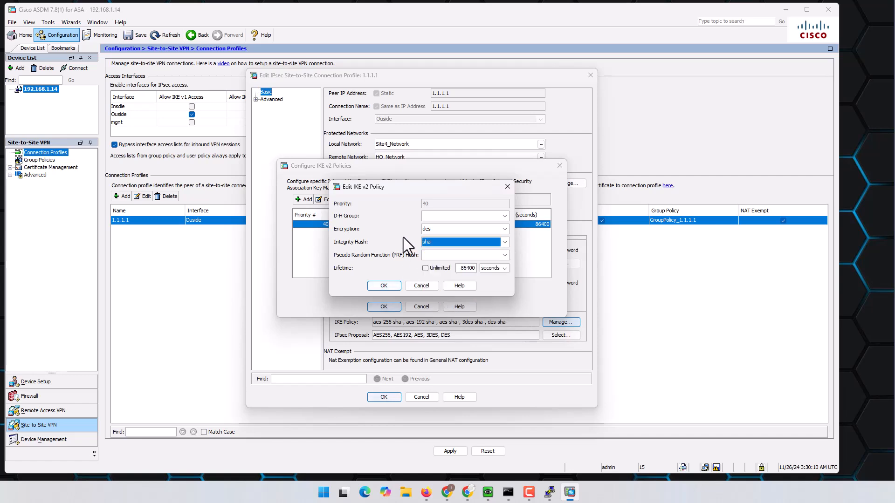
pyautogui.click(437, 240)
pyautogui.click(448, 292)
pyautogui.click(444, 246)
pyautogui.click(442, 244)
pyautogui.click(441, 242)
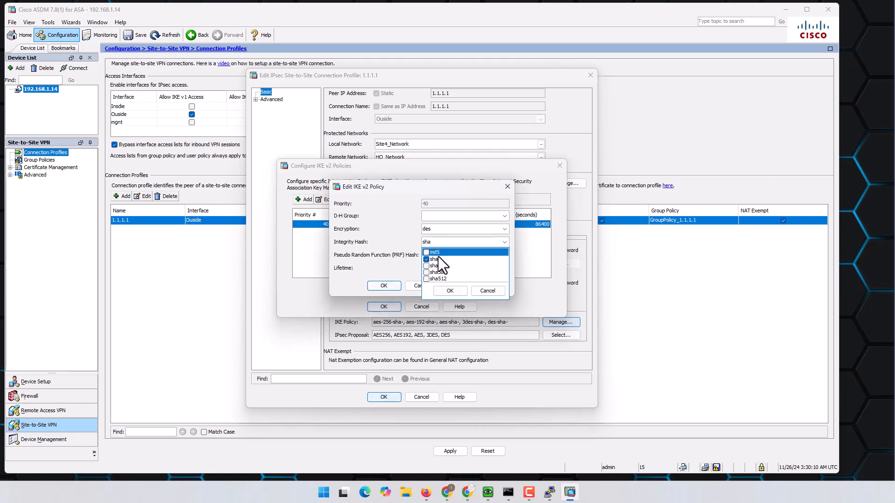
pyautogui.click(425, 259)
pyautogui.click(449, 290)
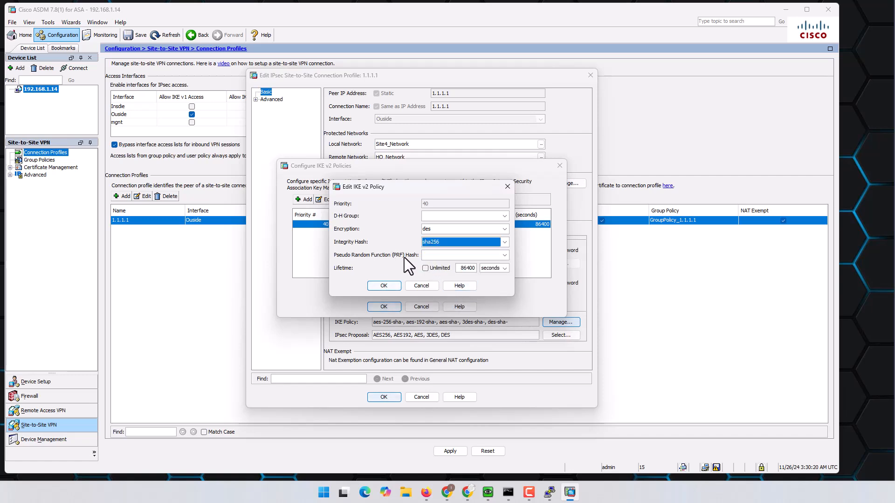
# - Set the PRF hash to sha256, add D-H groups 5 and 14, and save the policy
pyautogui.click(457, 255)
pyautogui.click(426, 278)
pyautogui.click(449, 304)
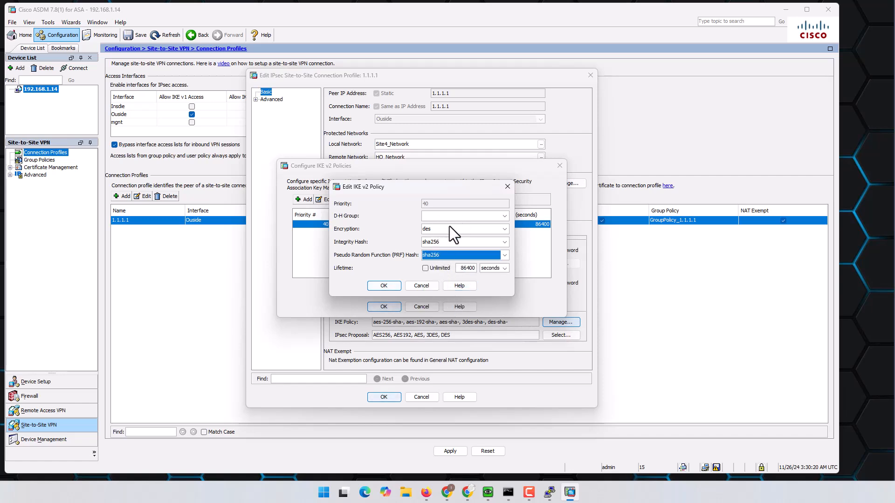
pyautogui.click(504, 216)
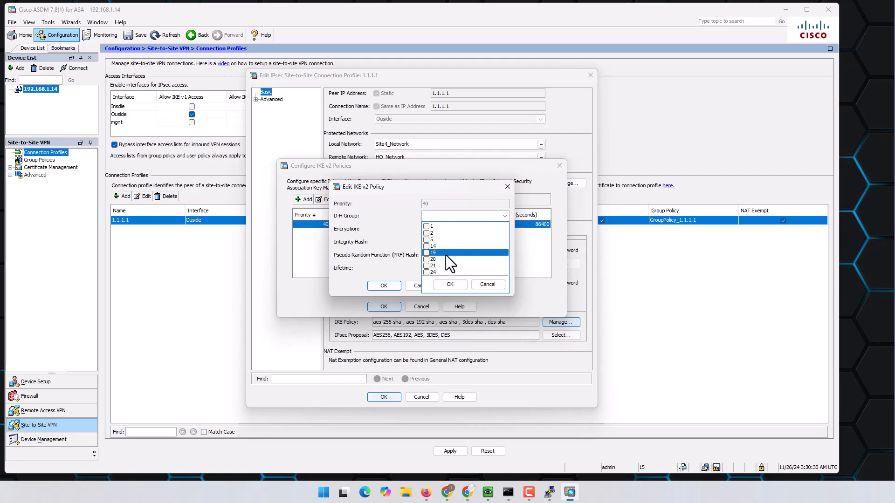
pyautogui.click(426, 239)
pyautogui.click(426, 246)
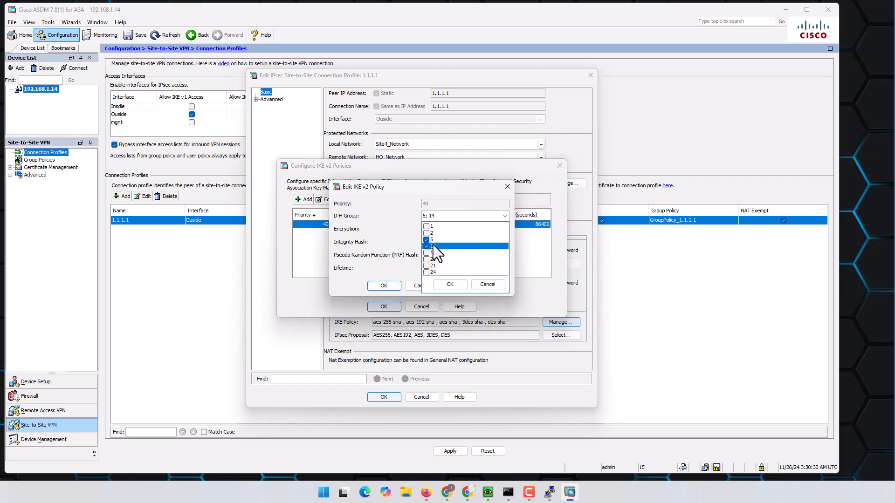
pyautogui.click(449, 284)
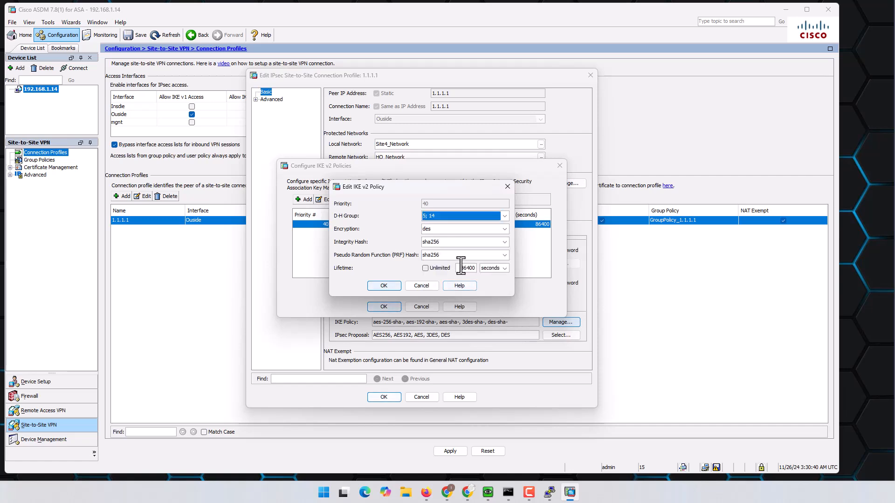
pyautogui.click(384, 286)
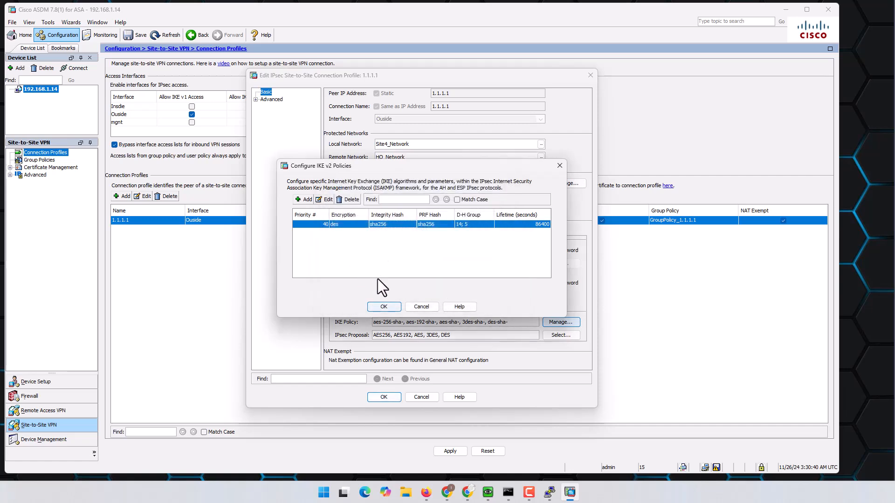
# - Save the 1.1.1.1 connection profile, send the commands to the ASA, and minimize ASDM
pyautogui.click(384, 306)
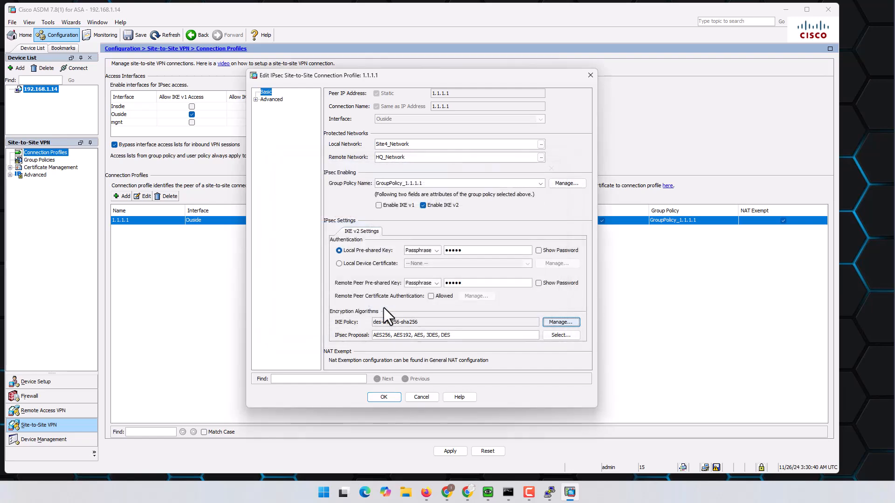
pyautogui.click(391, 396)
pyautogui.click(448, 450)
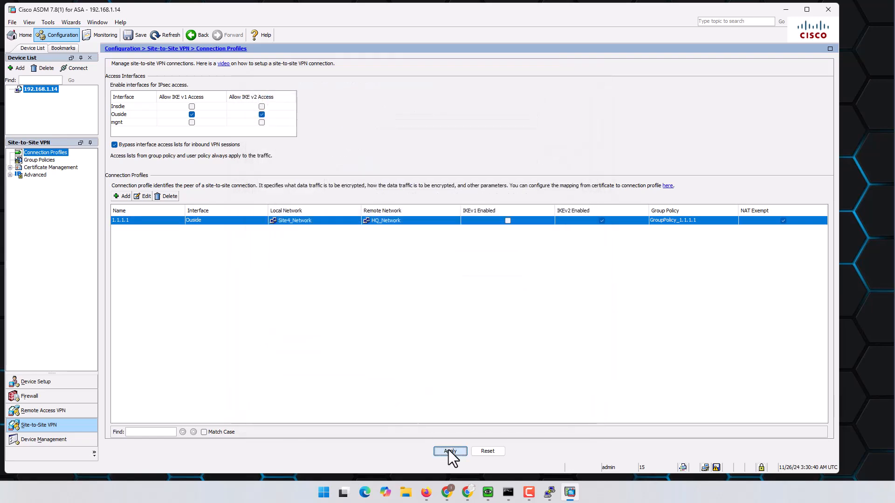
pyautogui.click(379, 337)
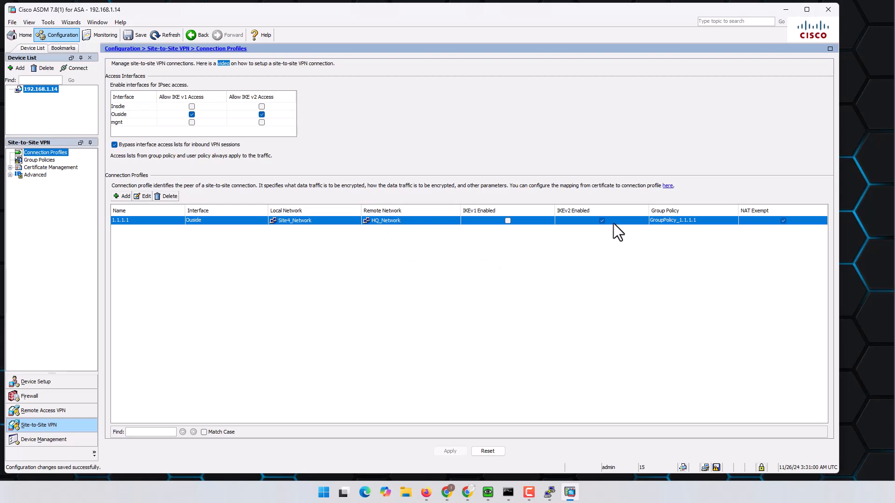
pyautogui.click(785, 9)
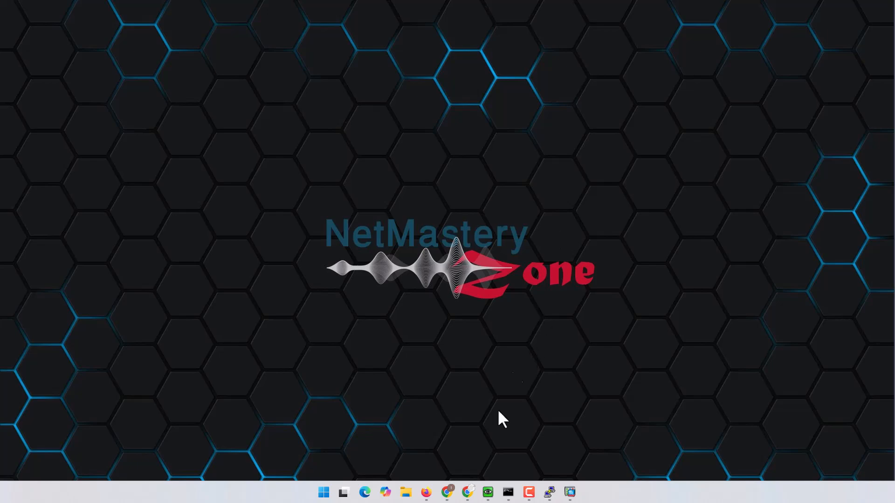
# - Open the VPC4 and VPC1 consoles from the EVE-NG lab topology
pyautogui.click(426, 493)
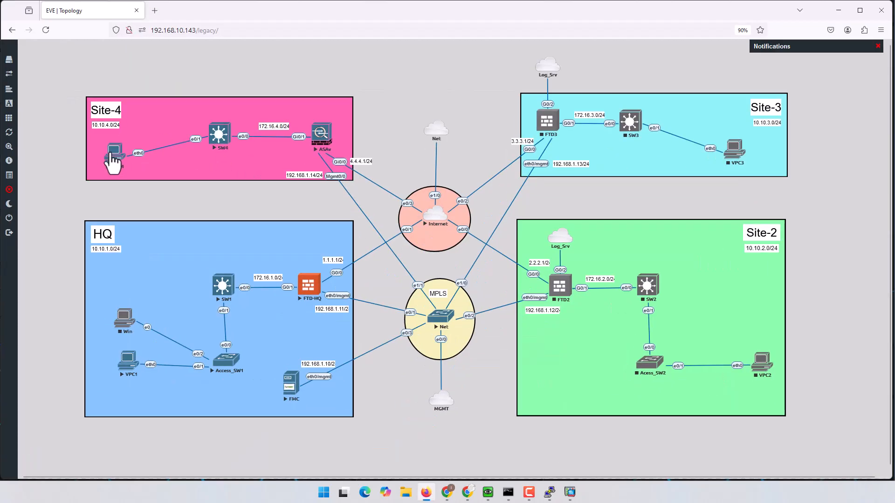
pyautogui.click(112, 163)
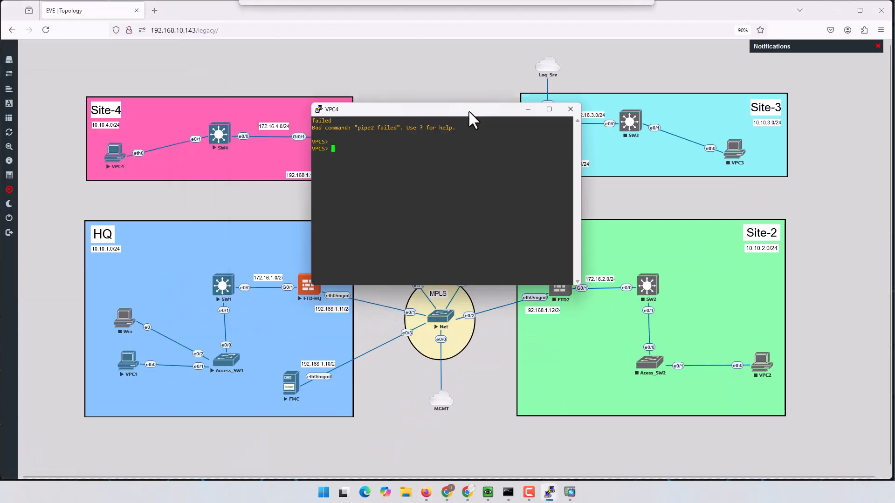
pyautogui.click(131, 361)
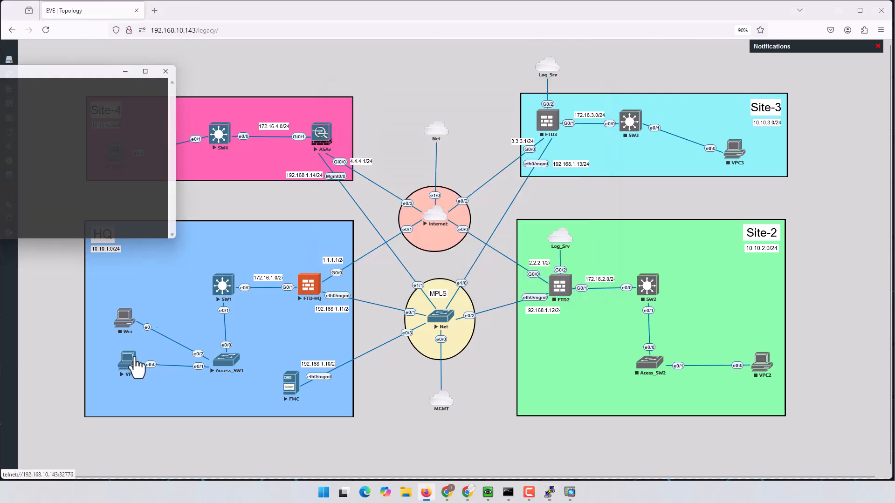
pyautogui.click(839, 10)
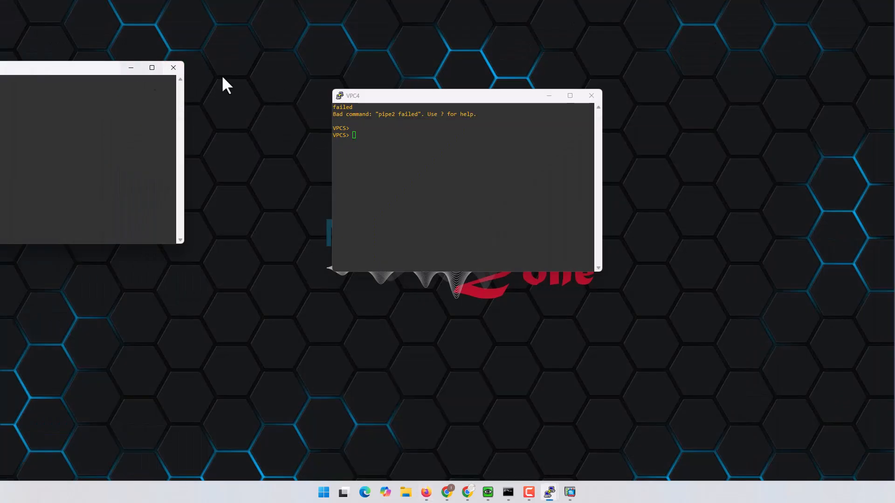
# - Arrange the VPC consoles and check their addresses with 'sh ip' (10.10.1.11 and 10.10.4.11)
pyautogui.moveTo(442, 98); pyautogui.dragTo(622, 86)
pyautogui.moveTo(94, 74); pyautogui.dragTo(362, 79)
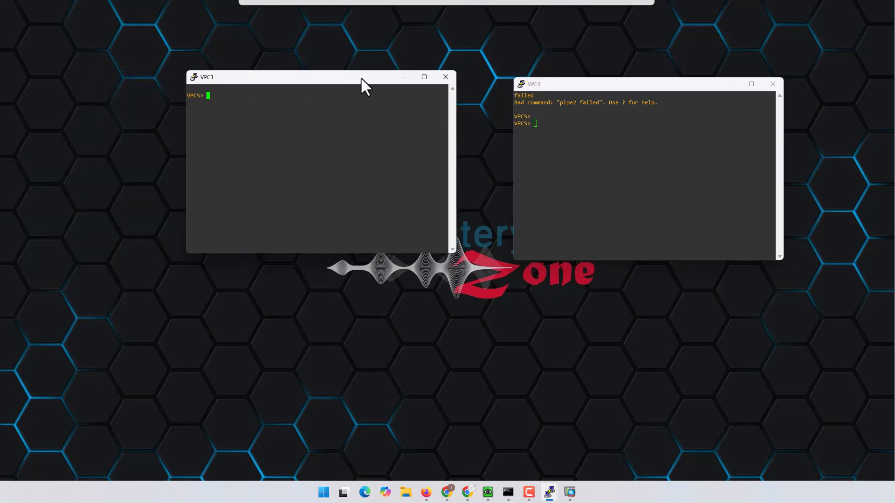
pyautogui.write('sh ip')
pyautogui.press('Return')
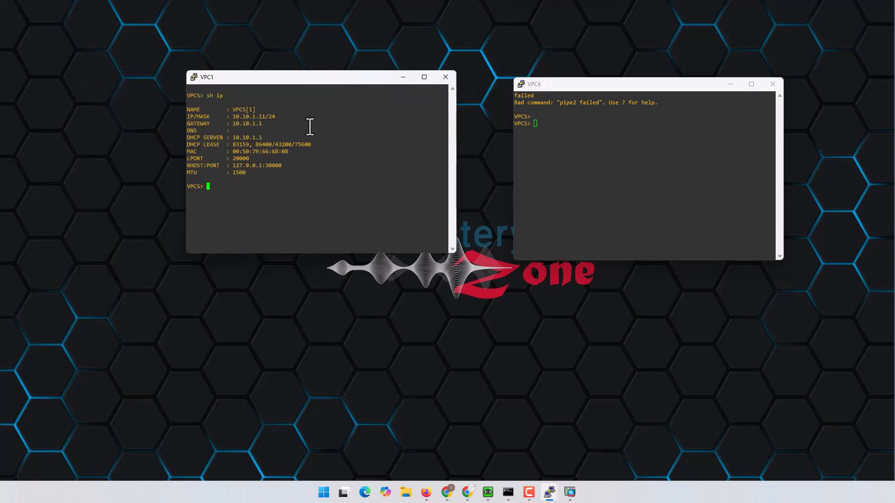
pyautogui.moveTo(230, 116); pyautogui.dragTo(266, 116)
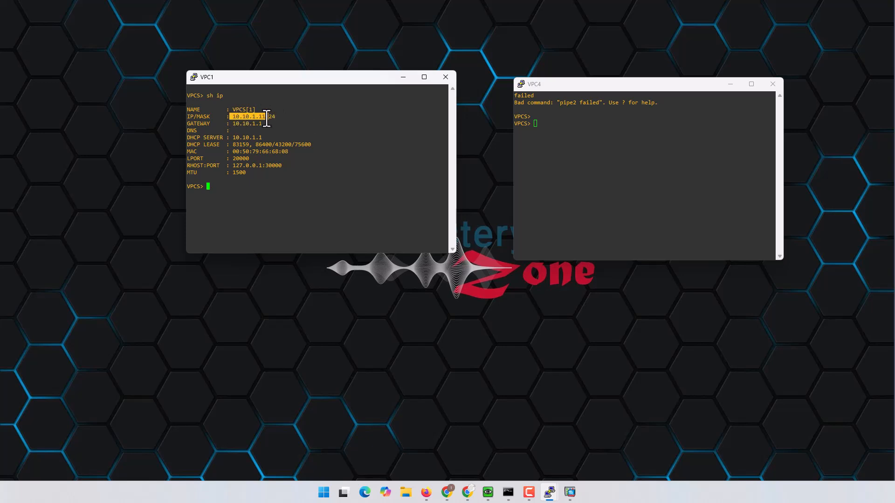
pyautogui.click(604, 158)
pyautogui.write('sh ip')
pyautogui.press('Return')
pyautogui.moveTo(578, 145); pyautogui.dragTo(599, 144)
pyautogui.click(577, 144)
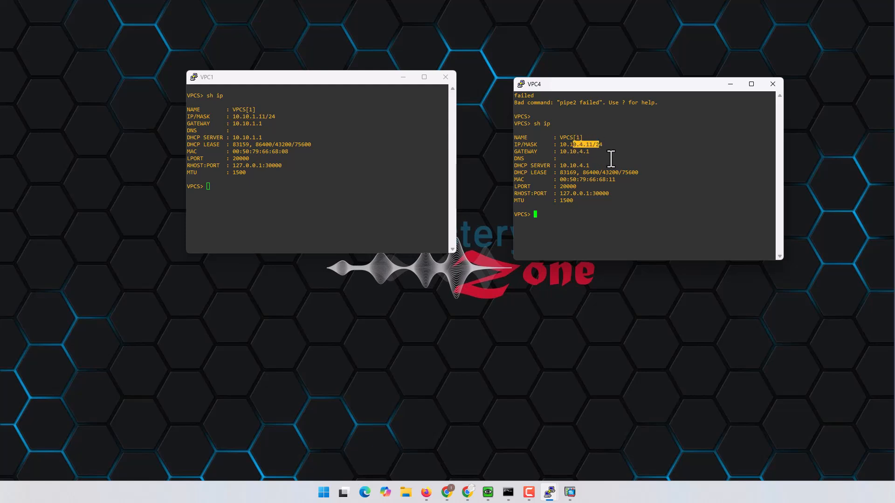
pyautogui.click(409, 191)
# - Start continuous pings from VPC1 to 10.10.4.11 and from VPC4 to 10.10.1.11; both time out
pyautogui.write('ping 10.10.4')
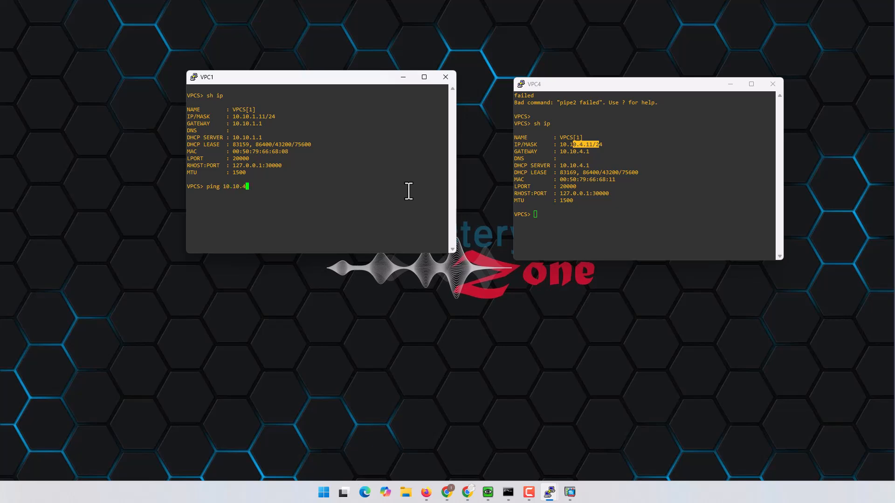
pyautogui.write('.11 -t')
pyautogui.press('Return')
pyautogui.click(620, 201)
pyautogui.write('ping 10.10')
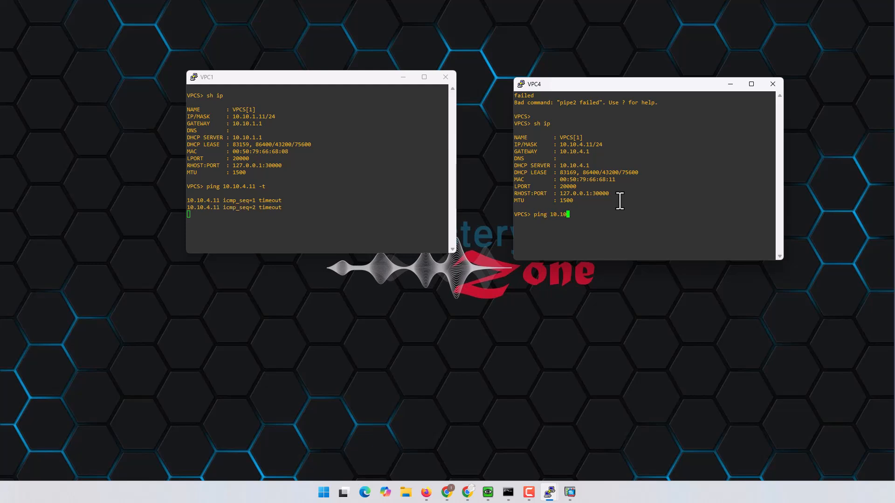
pyautogui.write('.1.11 -t')
pyautogui.press('Return')
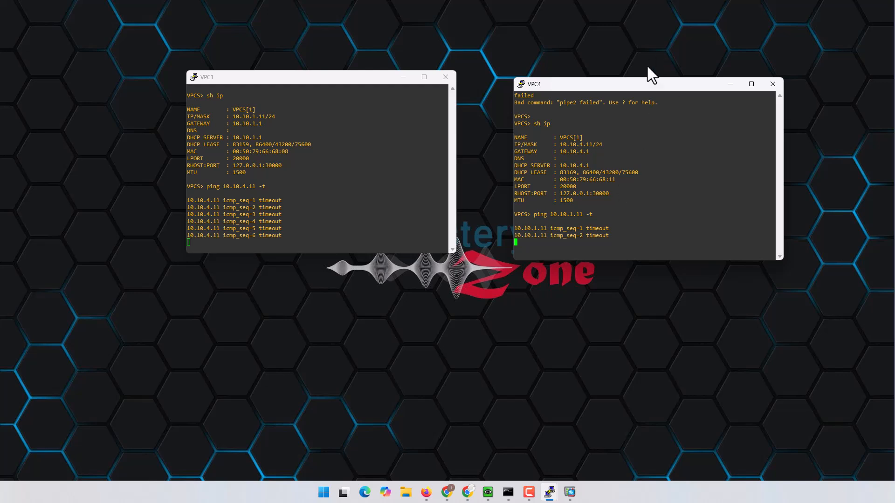
pyautogui.moveTo(638, 82); pyautogui.dragTo(608, 77)
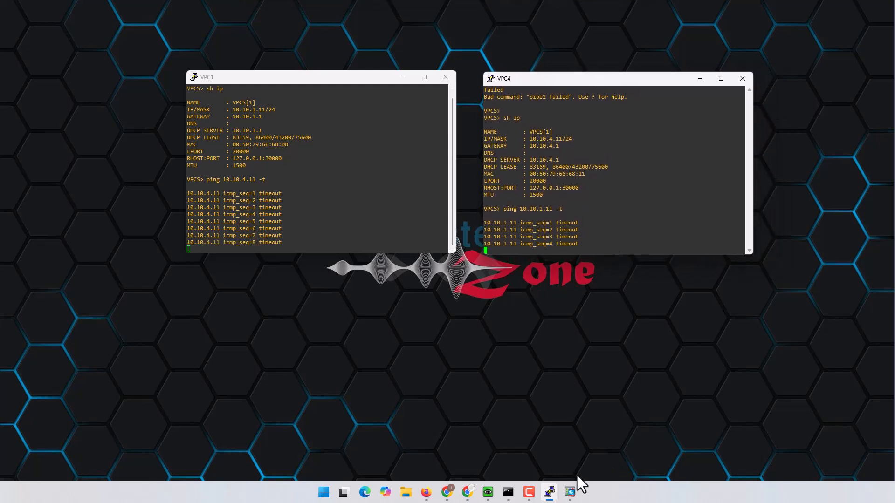
pyautogui.click(569, 490)
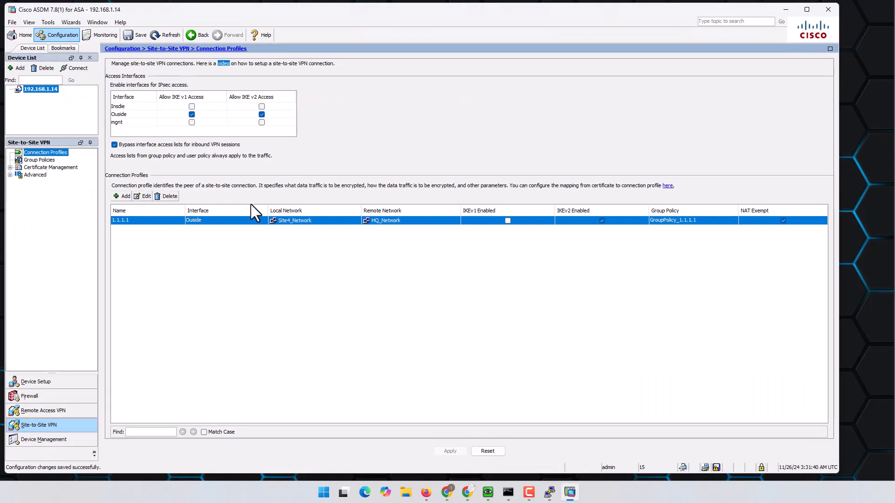
# - Enable ASA logging from Monitoring > Logging > Real-Time Log Viewer and send the commands
pyautogui.click(105, 35)
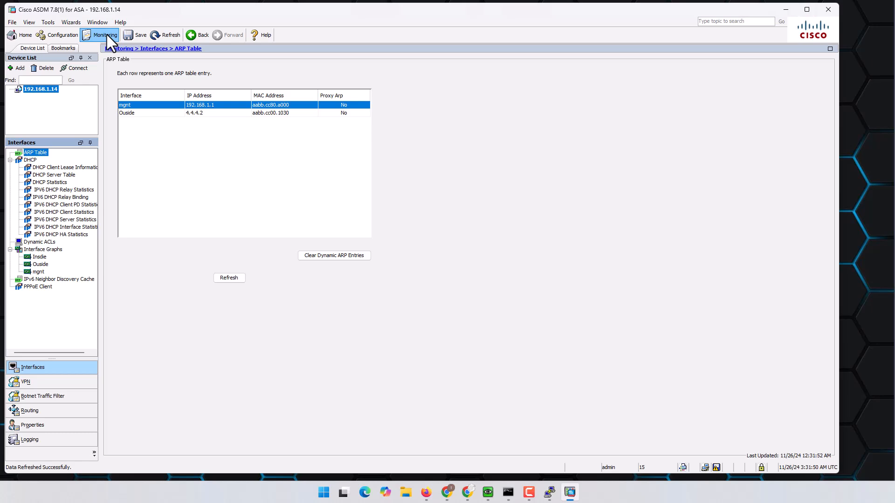
pyautogui.click(40, 441)
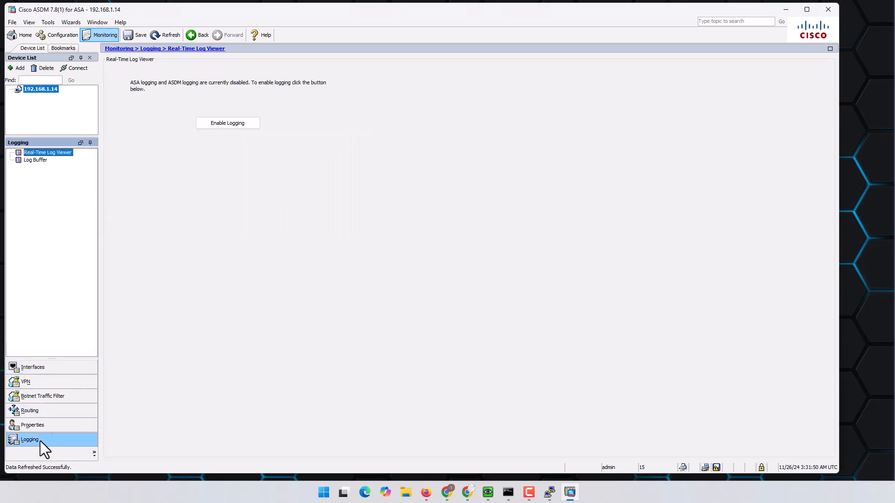
pyautogui.click(239, 126)
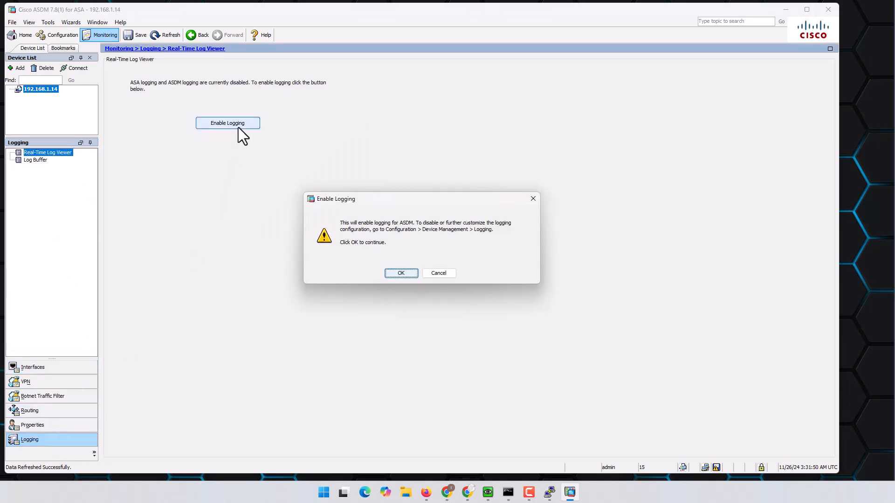
pyautogui.click(401, 274)
pyautogui.click(376, 334)
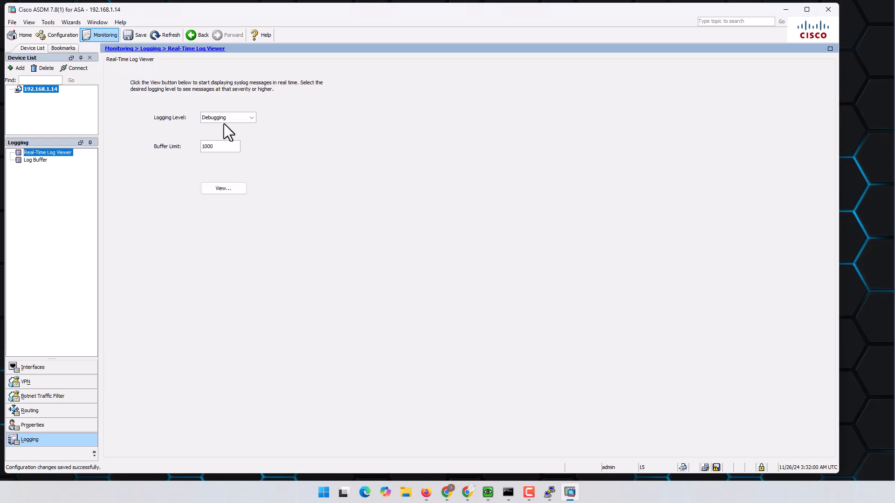
# - Open the live log viewer, pause it, and inspect the failed L2L SA tunnel message
pyautogui.click(223, 188)
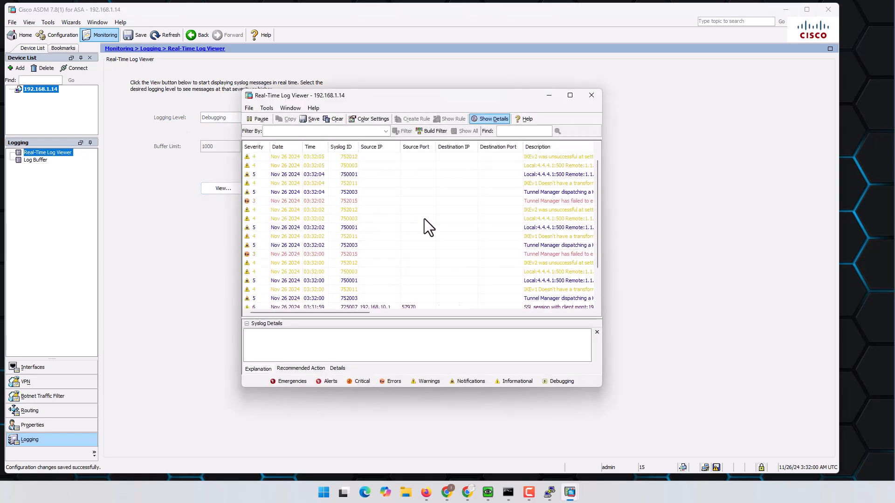
pyautogui.moveTo(603, 252); pyautogui.dragTo(807, 263)
pyautogui.moveTo(514, 315); pyautogui.dragTo(596, 313)
pyautogui.click(261, 121)
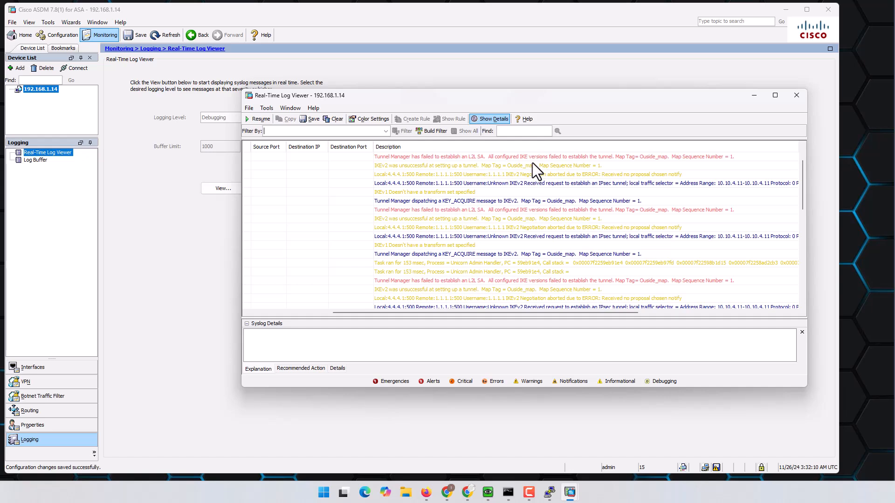
pyautogui.moveTo(533, 163)
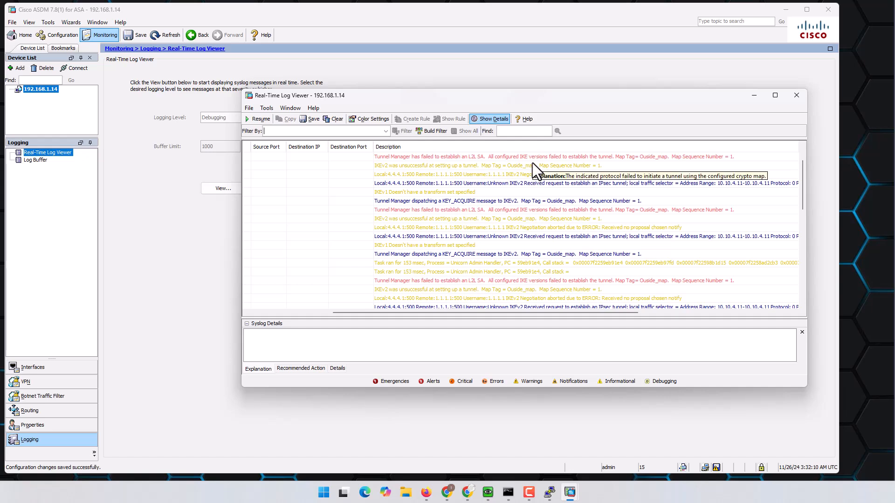
pyautogui.click(574, 159)
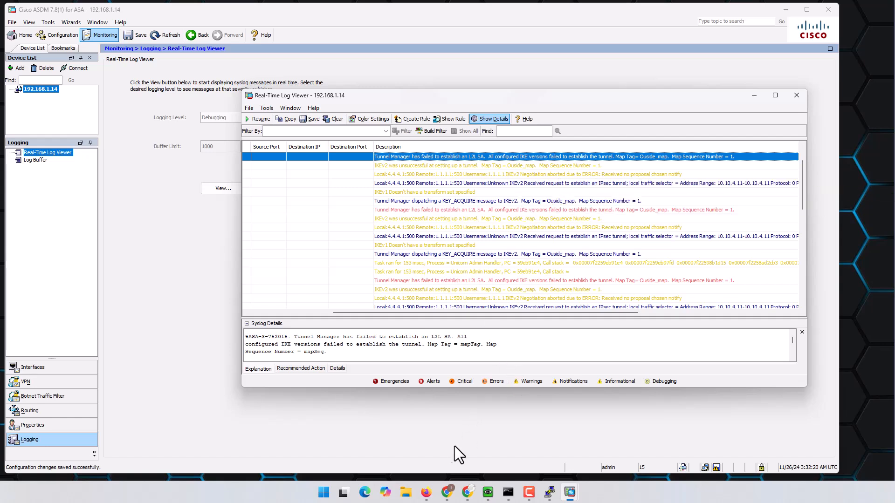
pyautogui.click(448, 498)
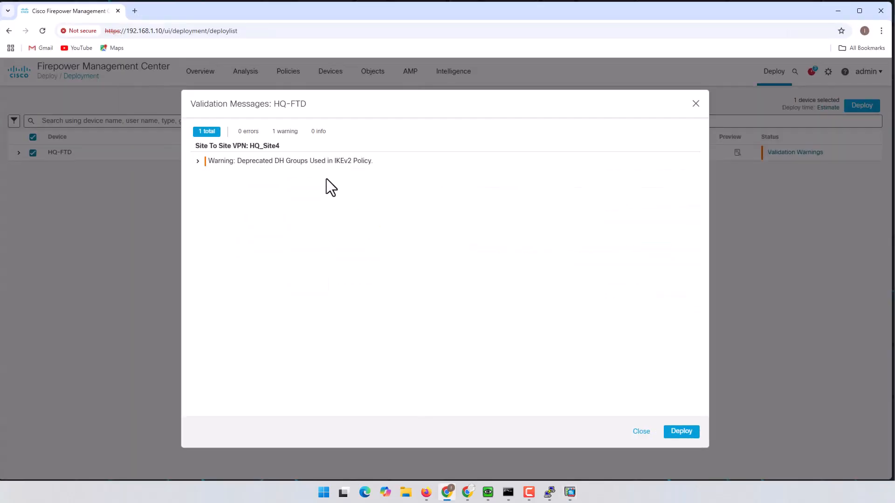
# - Review the deprecated DH groups warning and deploy the configuration to HQ-FTD anyway
pyautogui.moveTo(270, 161); pyautogui.dragTo(372, 164)
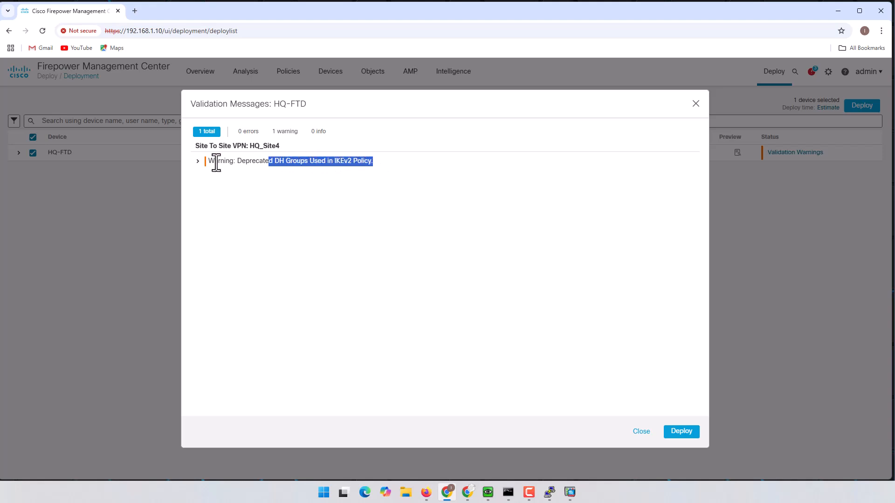
pyautogui.moveTo(236, 161); pyautogui.dragTo(368, 166)
pyautogui.doubleClick(215, 163)
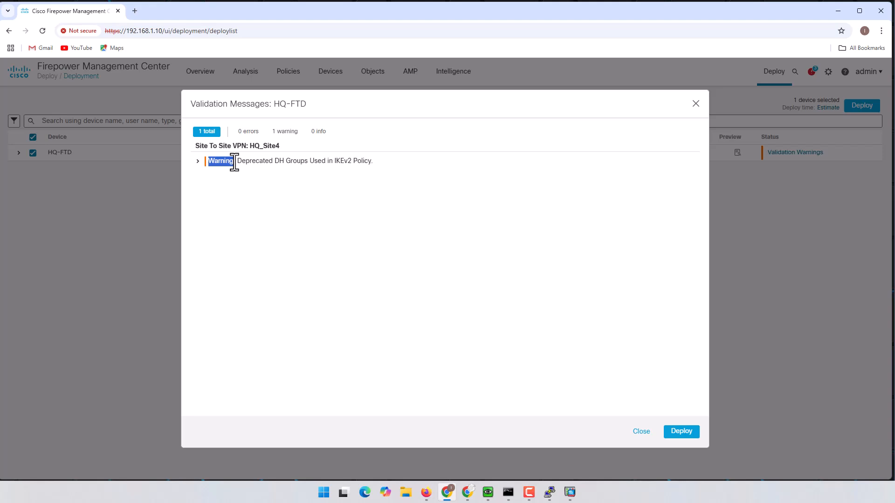
pyautogui.click(681, 437)
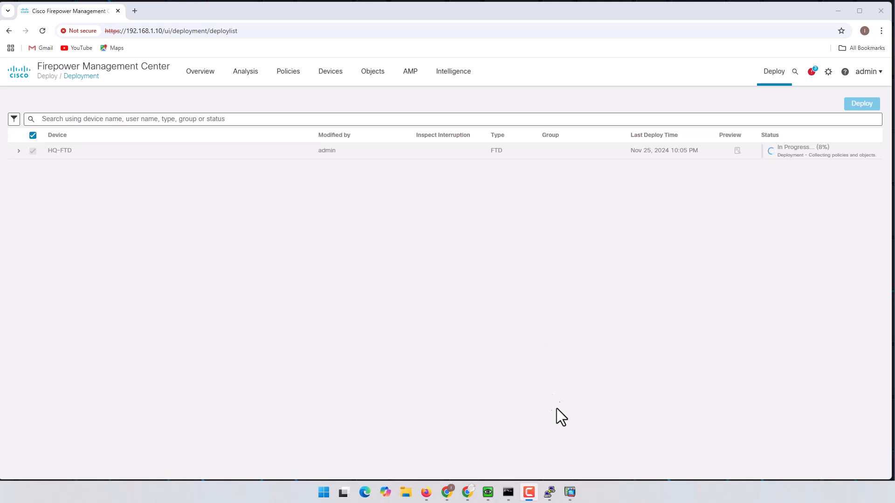
# - Check the 1.1.1.1 profile's IKE v2 policy (des, sha256, DH 14 and 5), closing without changes
pyautogui.moveTo(569, 492)
pyautogui.click(545, 456)
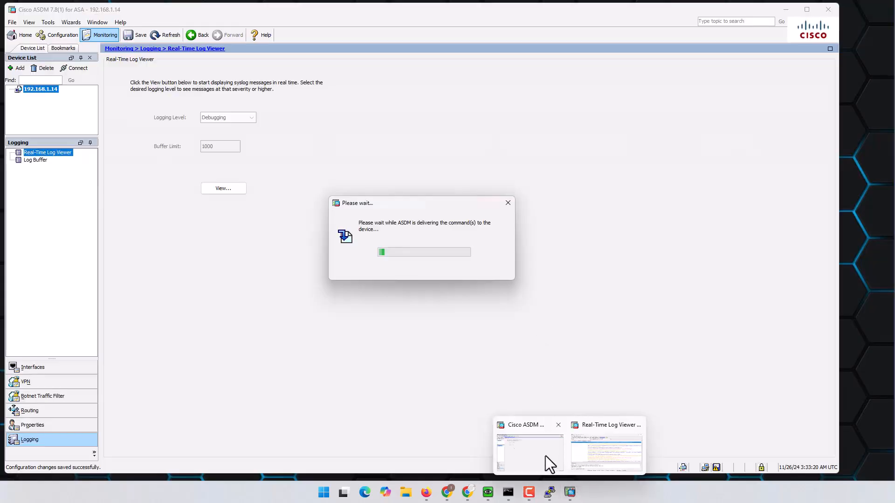
pyautogui.click(59, 35)
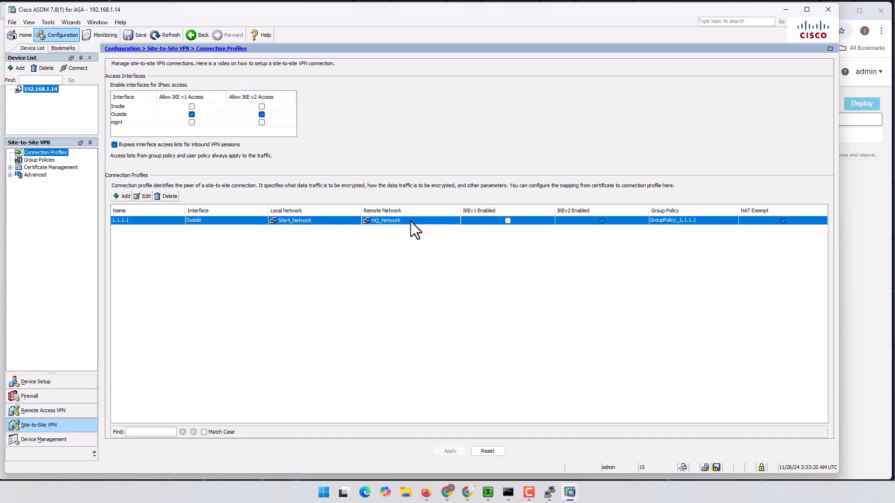
pyautogui.doubleClick(410, 221)
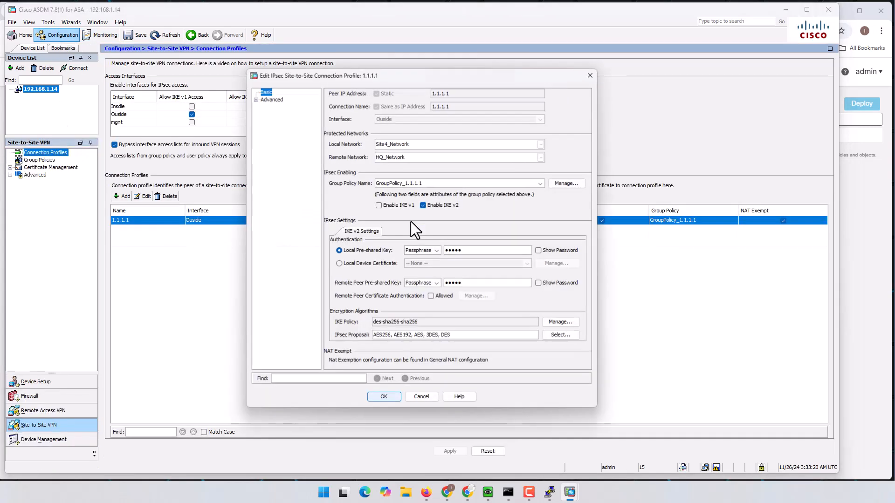
pyautogui.click(559, 321)
pyautogui.click(454, 334)
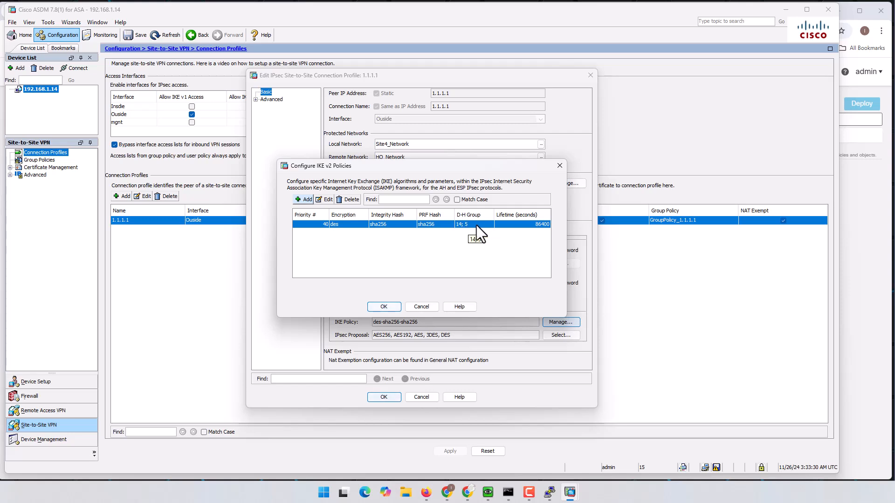
pyautogui.click(421, 307)
pyautogui.click(422, 397)
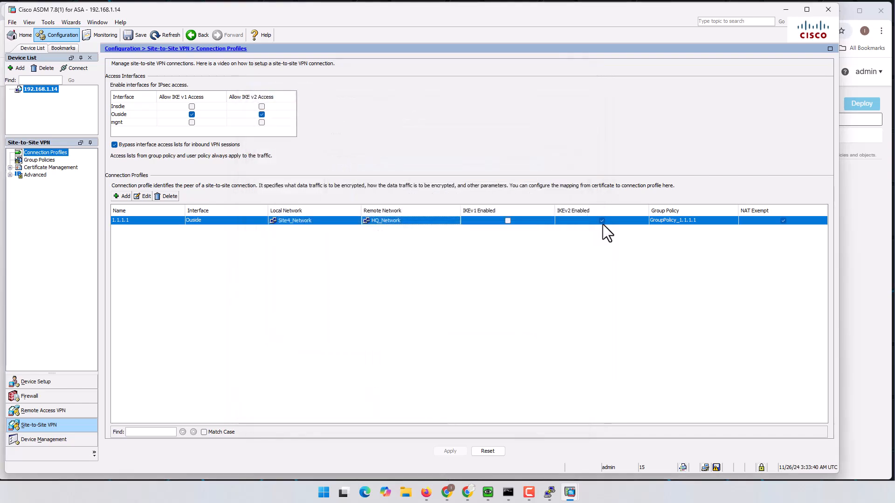
pyautogui.click(788, 10)
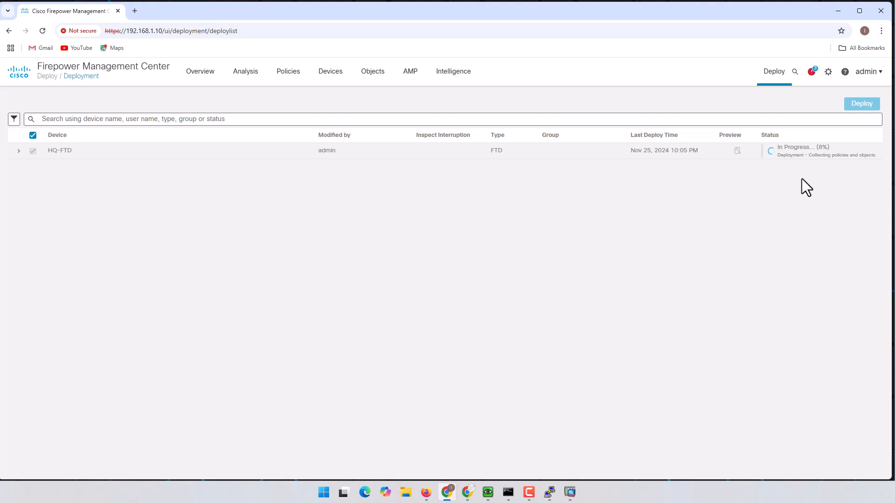
# - Verify Built ICMP log entries between 10.10.1.11 and 10.10.4.11 while both VPC pings get replies
pyautogui.click(836, 11)
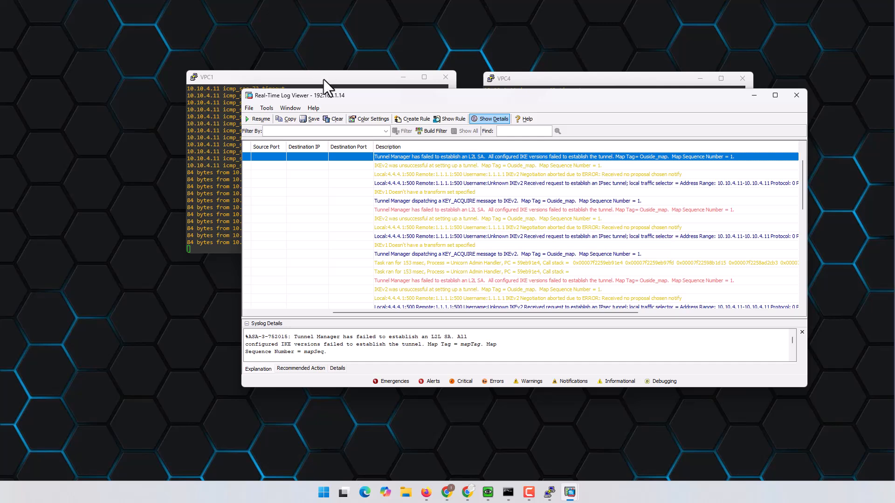
pyautogui.moveTo(324, 79); pyautogui.dragTo(257, 55)
pyautogui.click(595, 78)
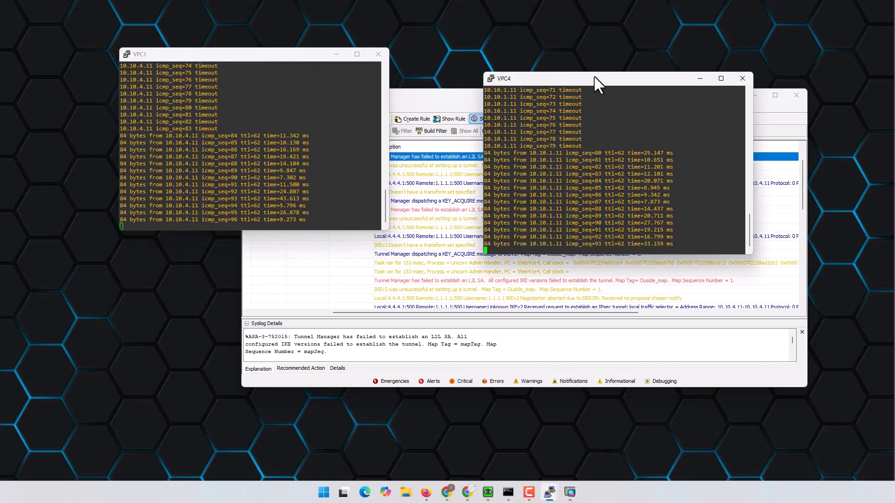
pyautogui.click(461, 100)
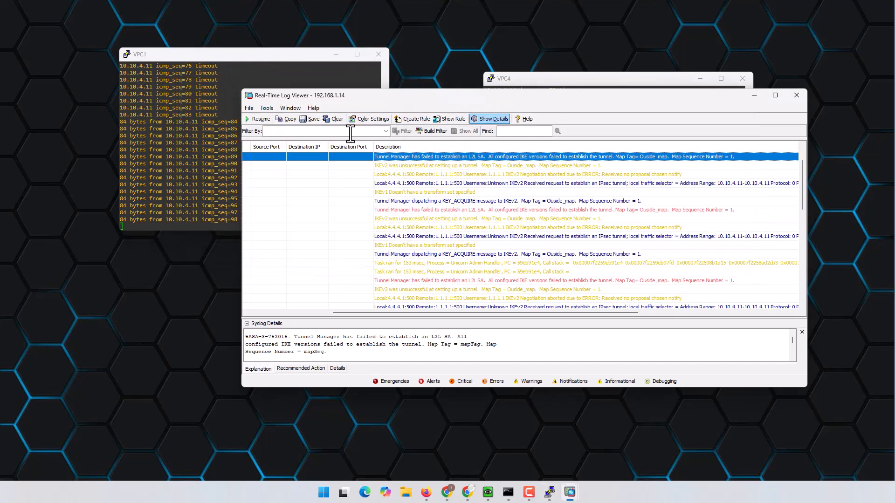
pyautogui.click(261, 120)
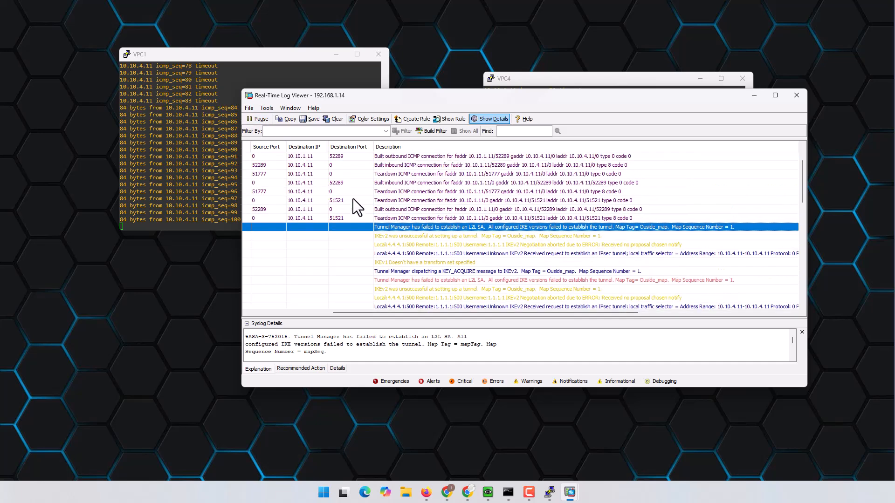
pyautogui.click(260, 119)
pyautogui.click(400, 157)
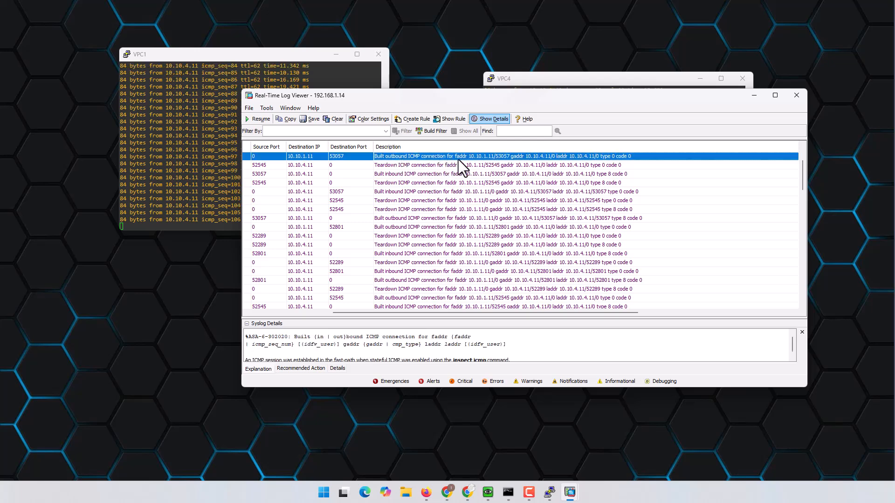
pyautogui.moveTo(470, 160)
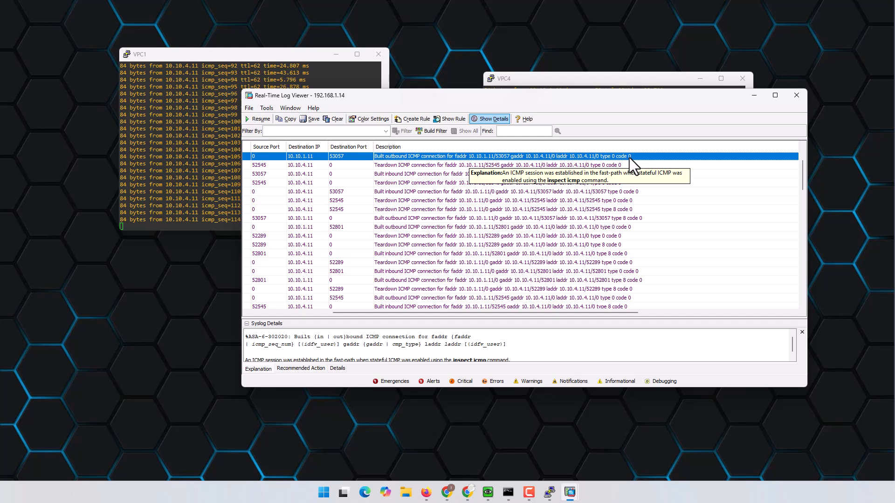
pyautogui.click(754, 95)
pyautogui.moveTo(626, 80); pyautogui.dragTo(577, 57)
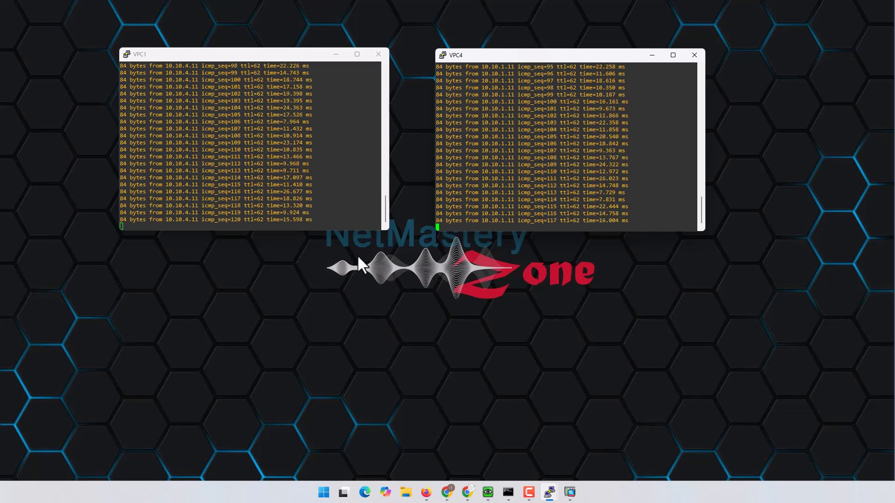
# - Review the EVE-NG topology linking ASAv and FTD-HQ, briefly hiding it to check the VPC pings
pyautogui.click(427, 493)
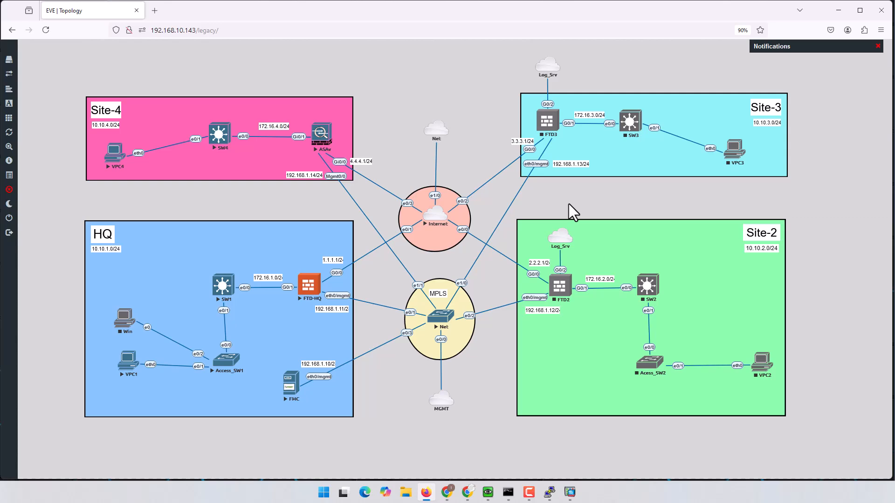
pyautogui.click(428, 493)
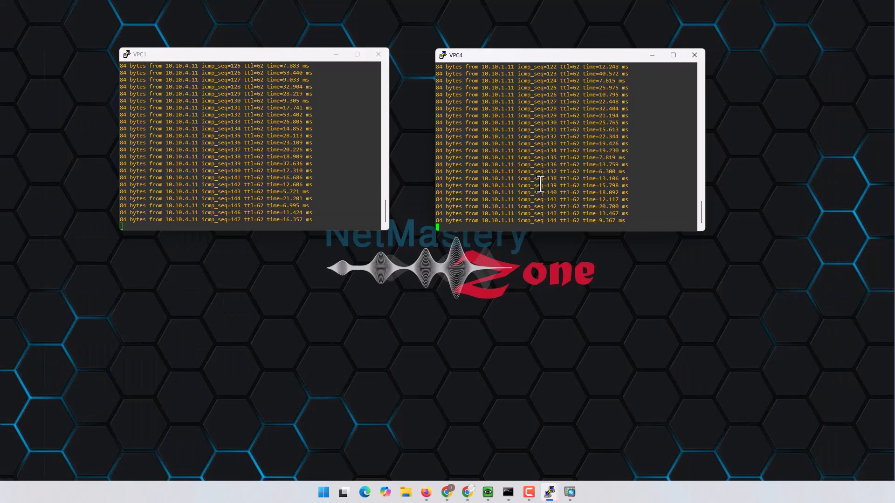
pyautogui.click(427, 493)
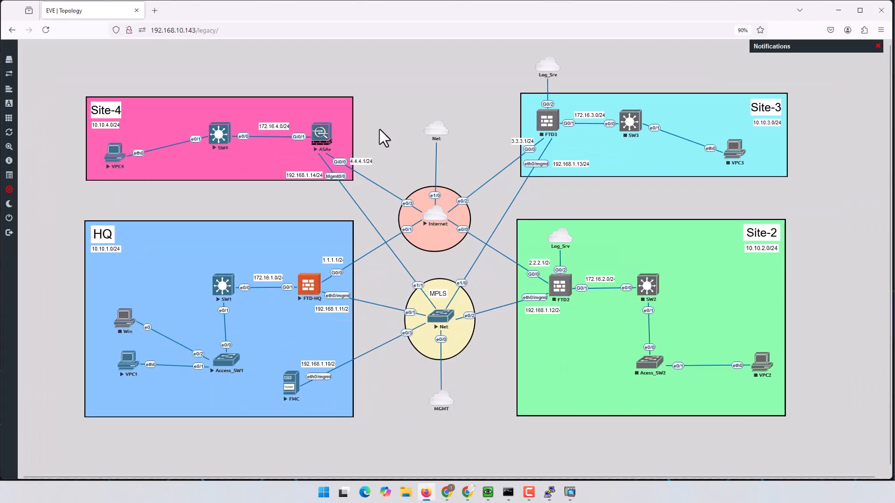